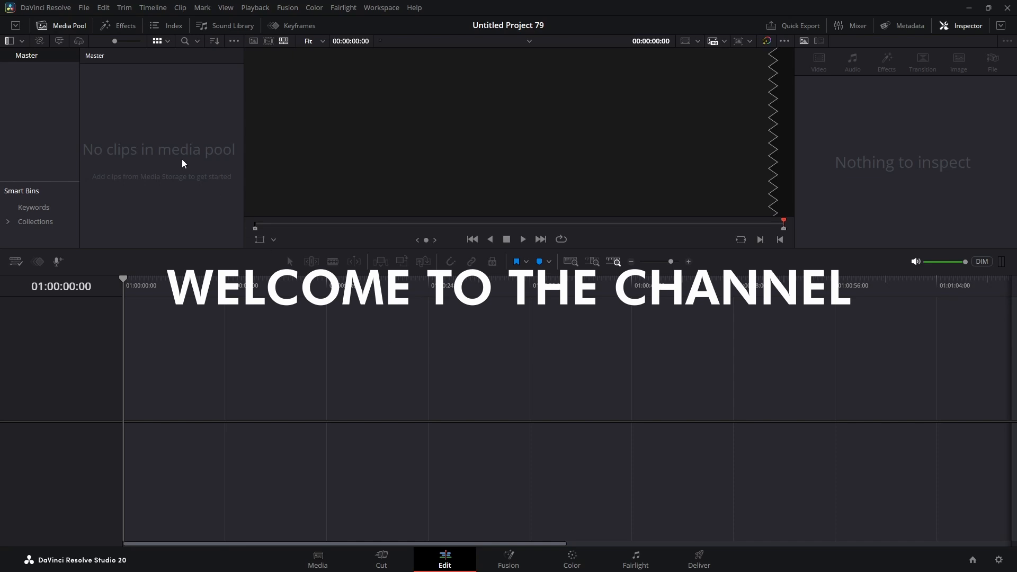
# Create a new 5-second, 24 fps Fusion composition clip and place it at the start of a new timeline
pyautogui.rightClick(149, 112)
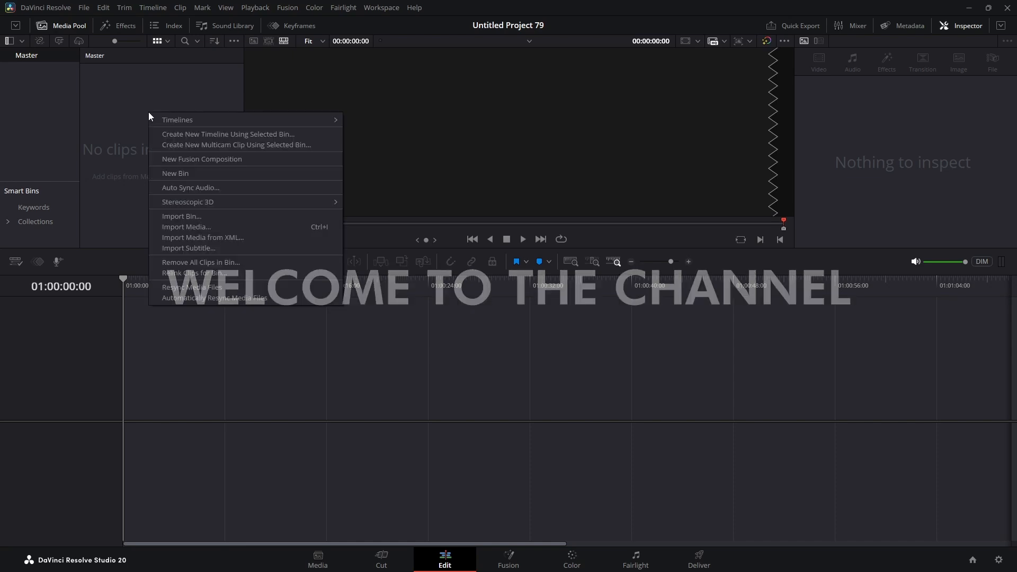
pyautogui.click(206, 159)
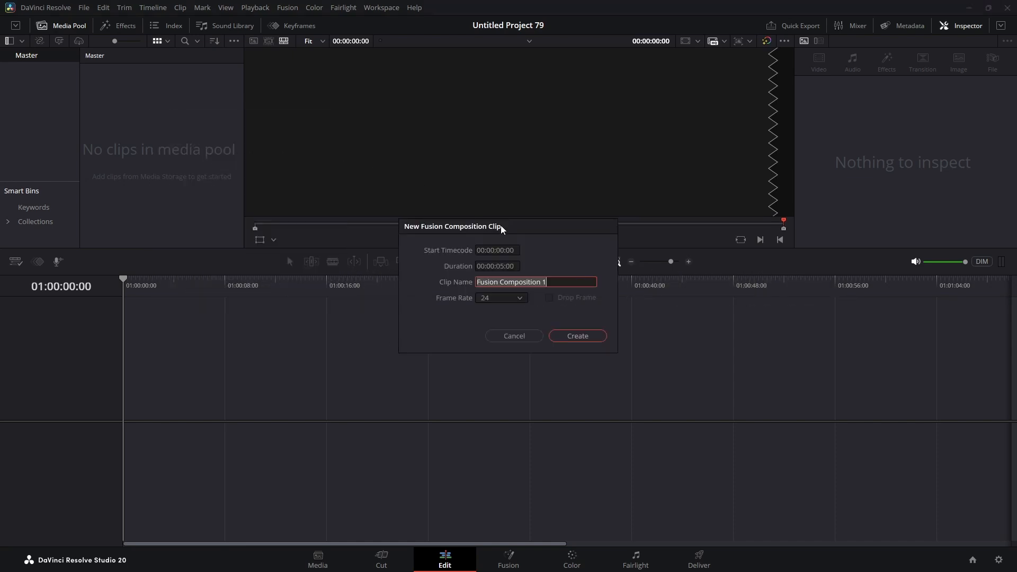
pyautogui.click(566, 337)
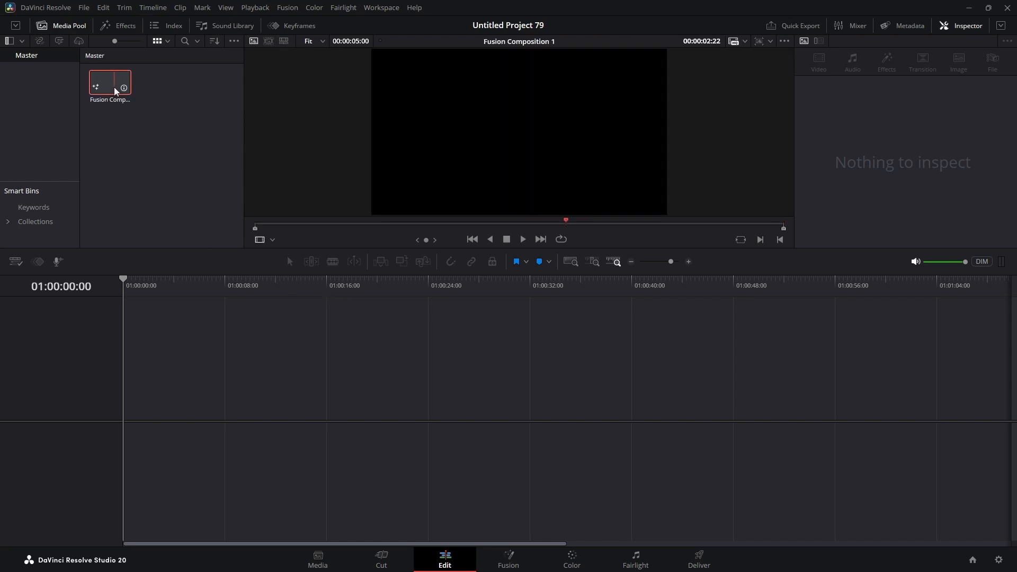
pyautogui.moveTo(114, 87); pyautogui.dragTo(169, 404)
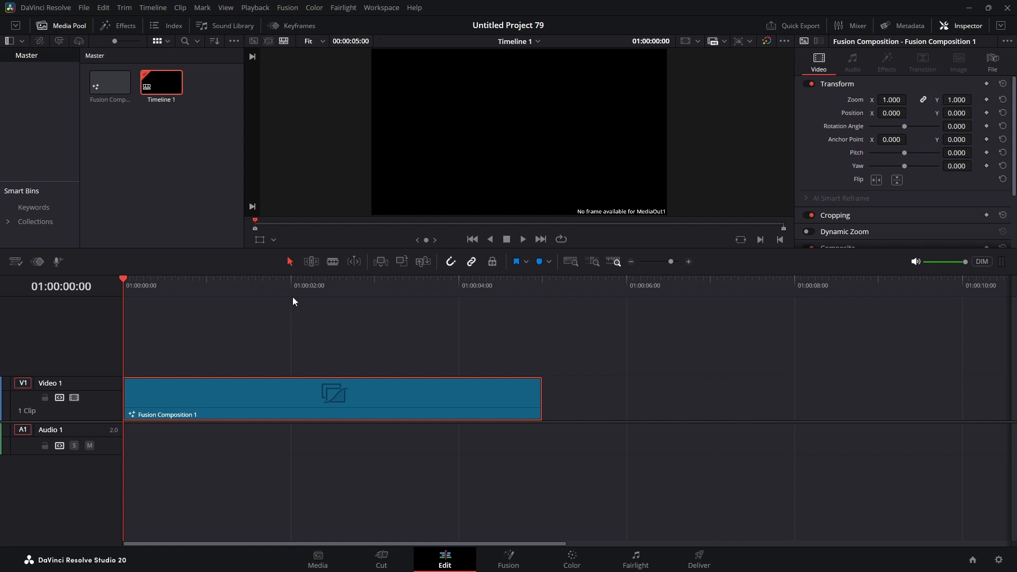
pyautogui.moveTo(124, 277); pyautogui.dragTo(101, 285)
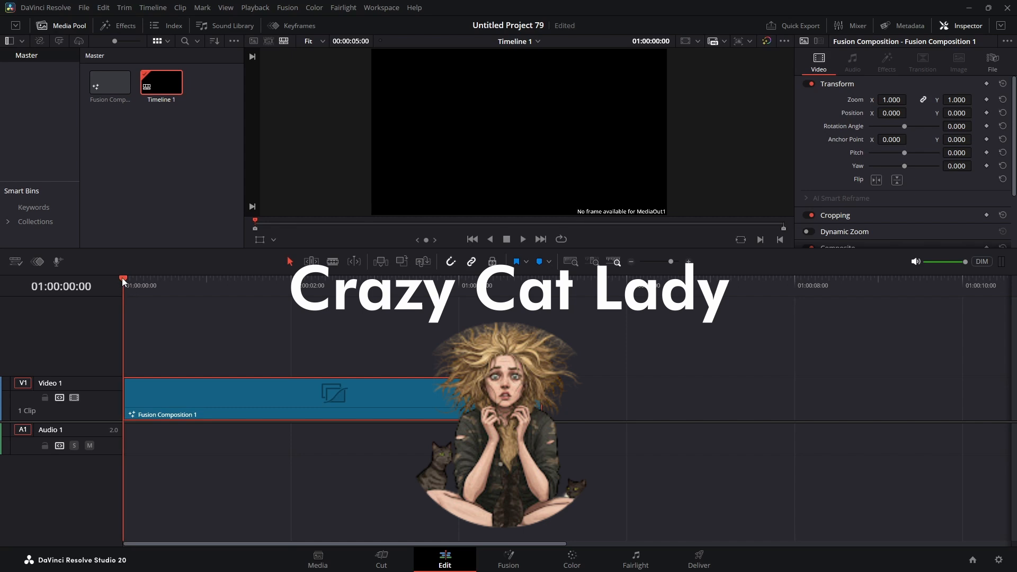
pyautogui.moveTo(122, 278)
pyautogui.mouseDown()
pyautogui.moveTo(392, 290)
pyautogui.moveTo(110, 299)
pyautogui.mouseUp()
pyautogui.moveTo(330, 283); pyautogui.dragTo(132, 319)
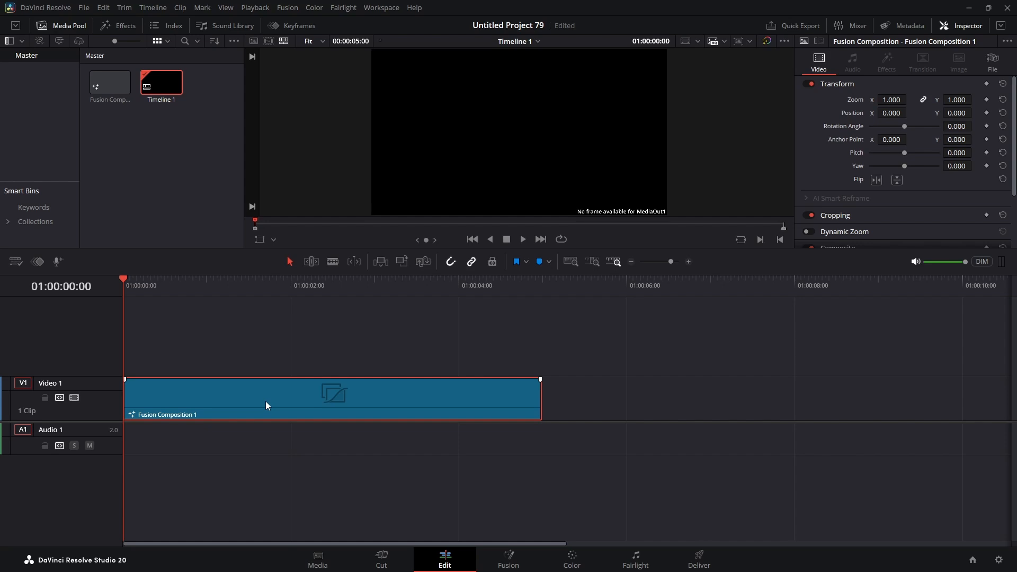
# Open the composition in Fusion, move MediaOut1 away to make room, and connect a new Background node to it
pyautogui.click(509, 559)
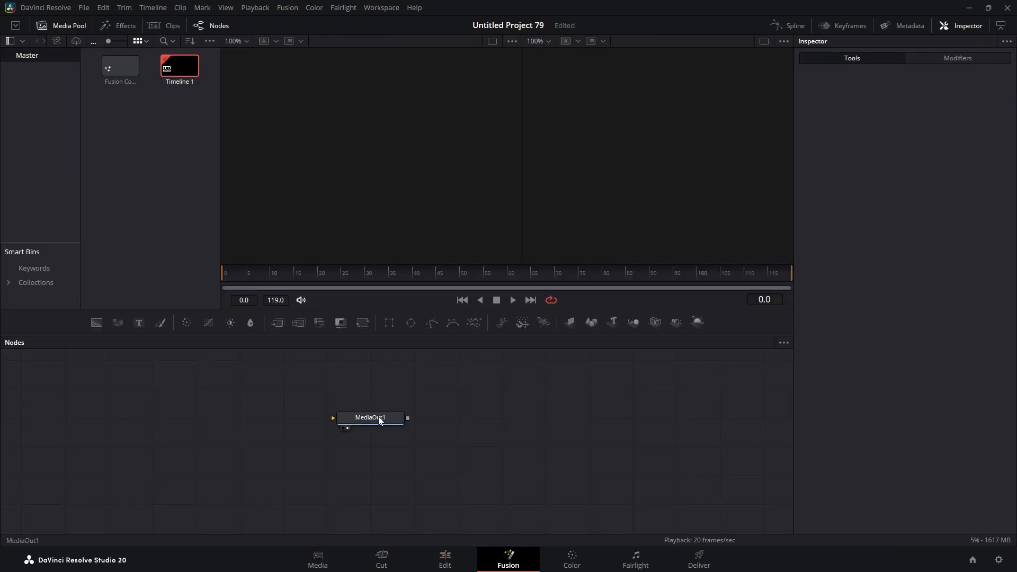
pyautogui.moveTo(380, 419); pyautogui.dragTo(660, 463)
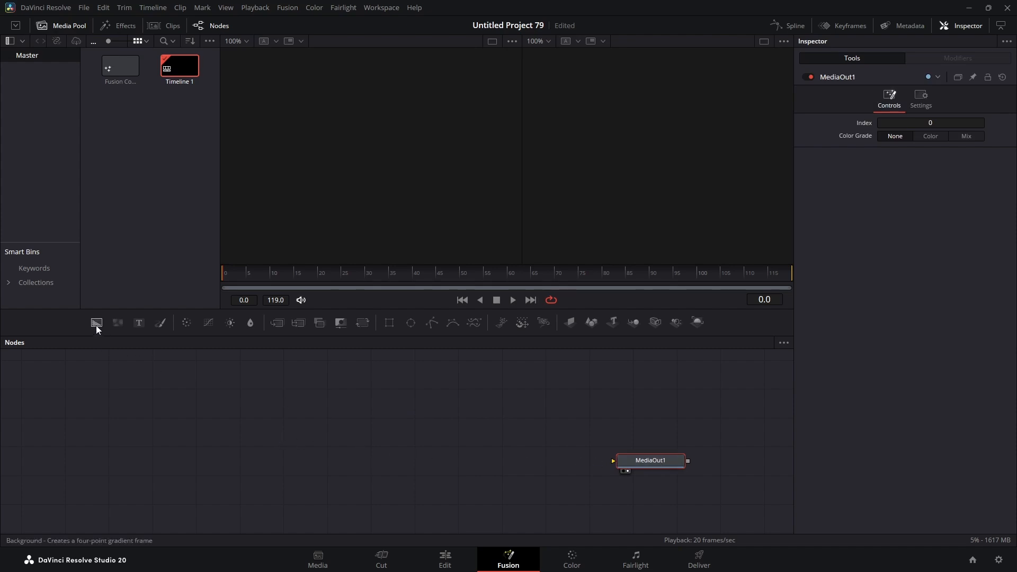
pyautogui.moveTo(96, 322); pyautogui.dragTo(612, 463)
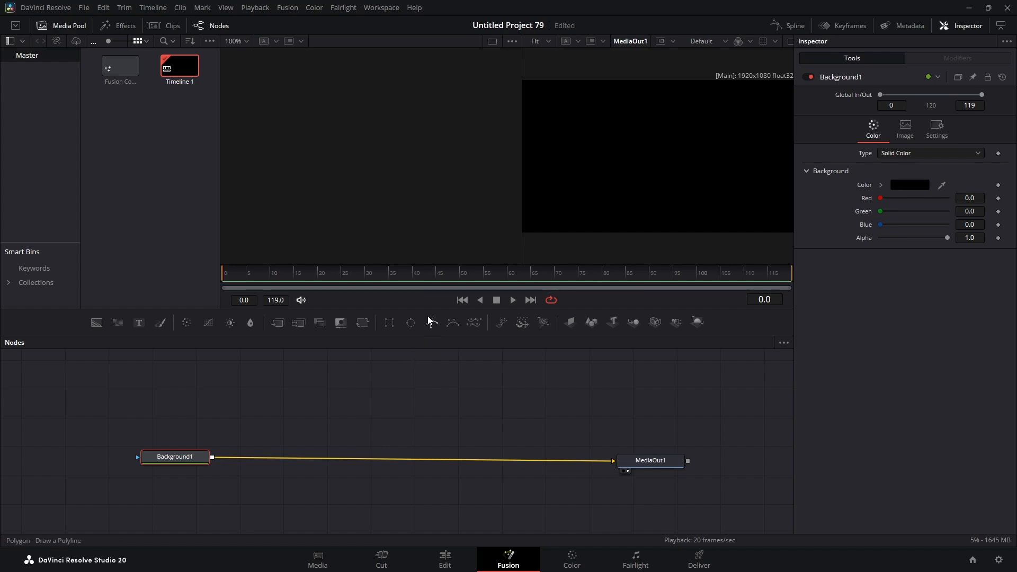
# Add an unconnected Polygon node above the Background node and display it in the second viewer
pyautogui.moveTo(432, 323); pyautogui.dragTo(372, 380)
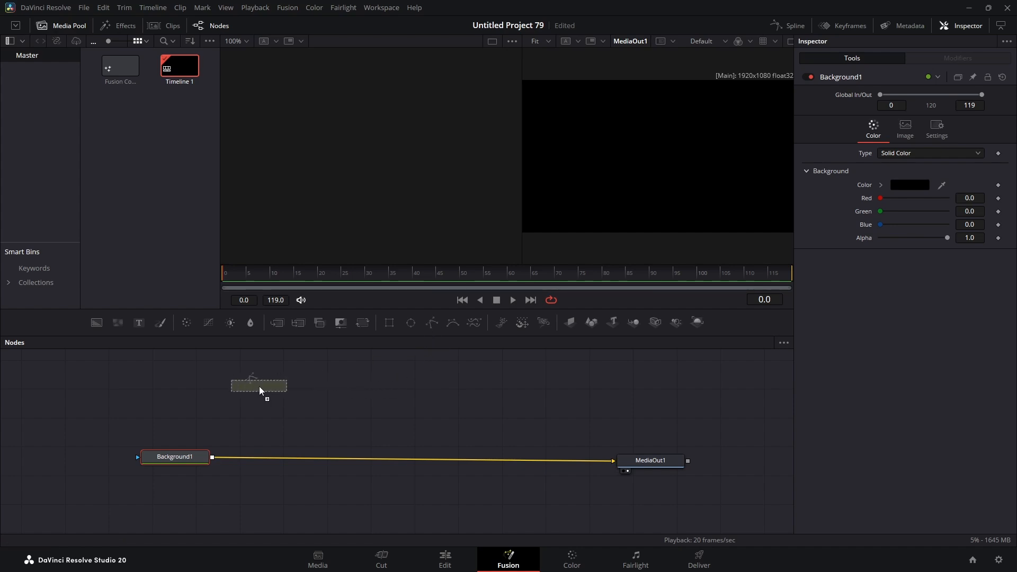
pyautogui.moveTo(260, 387); pyautogui.dragTo(259, 387)
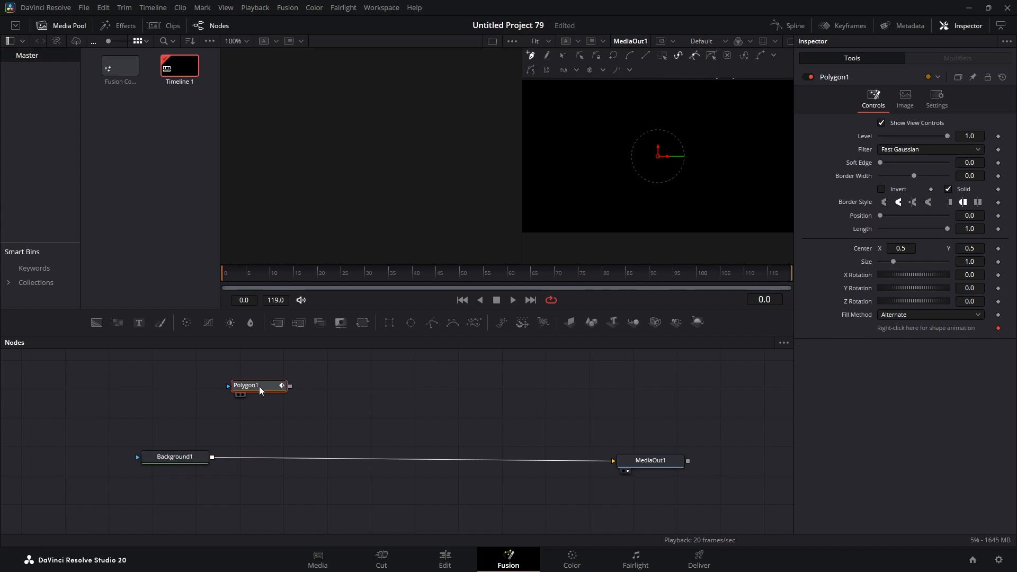
pyautogui.press('2')
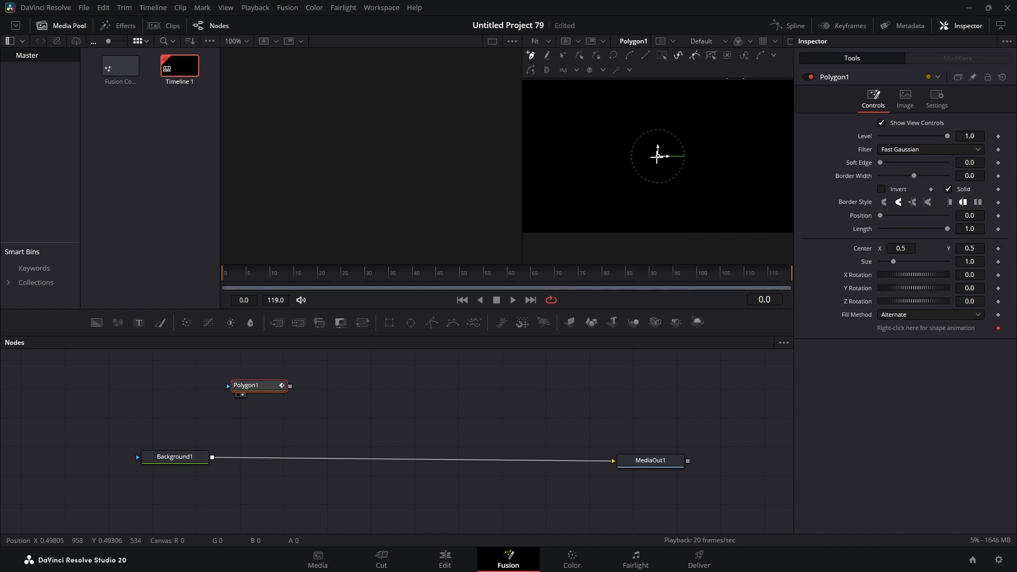
# Create an ellipse polyline in the Polygon node with width 0.25 and height 0.5
pyautogui.rightClick(659, 157)
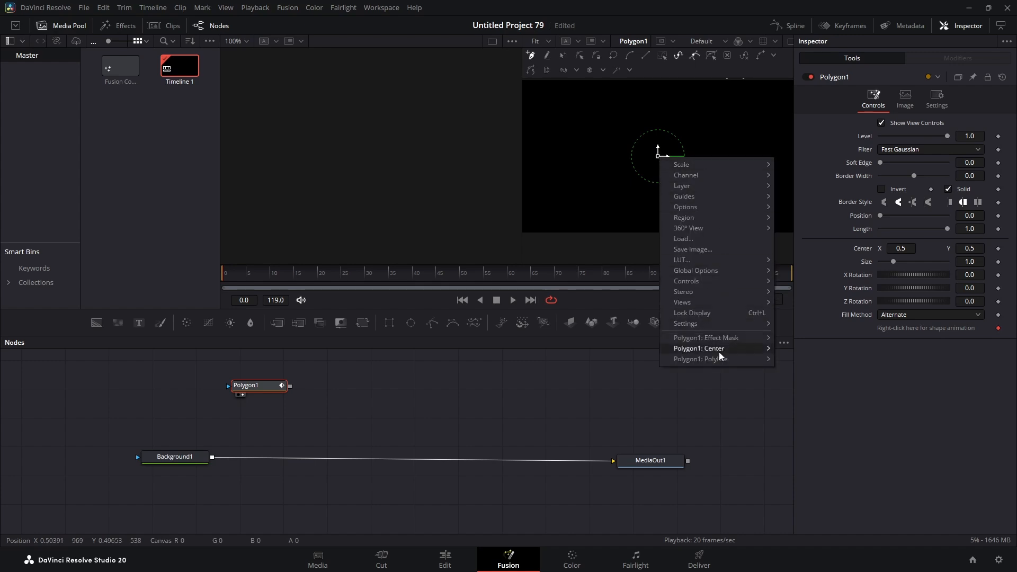
pyautogui.moveTo(715, 361)
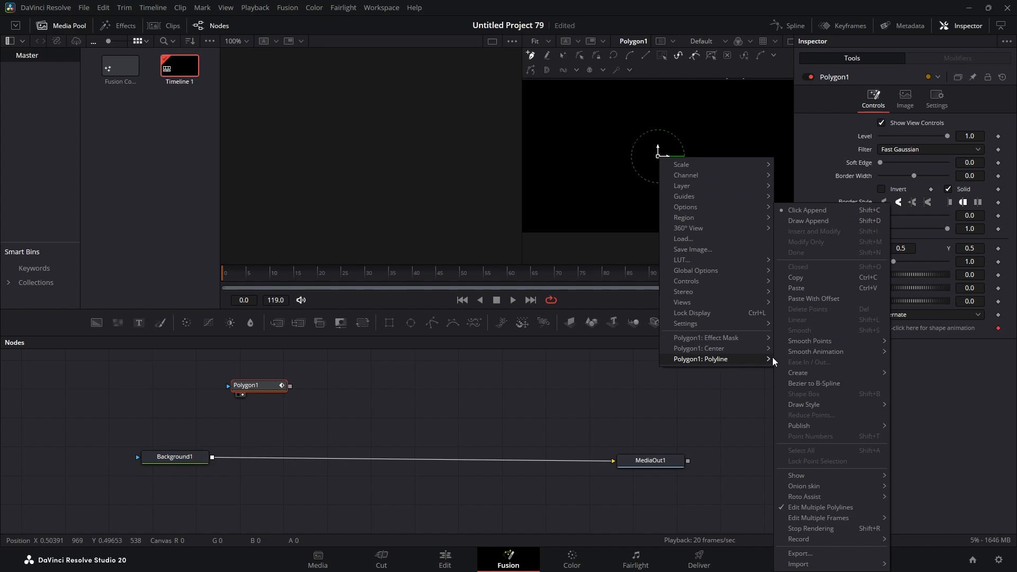
pyautogui.moveTo(806, 375)
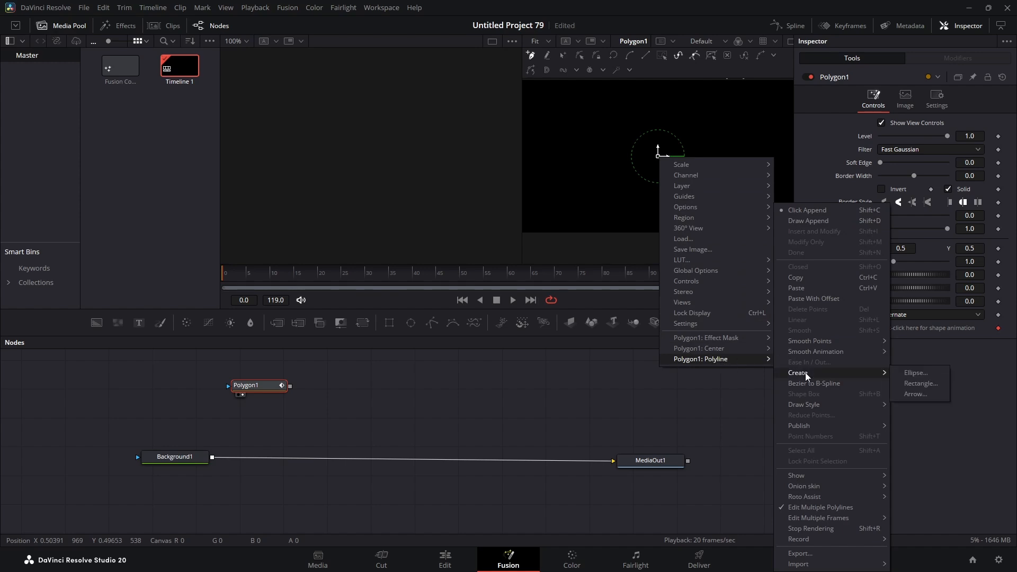
pyautogui.click(907, 373)
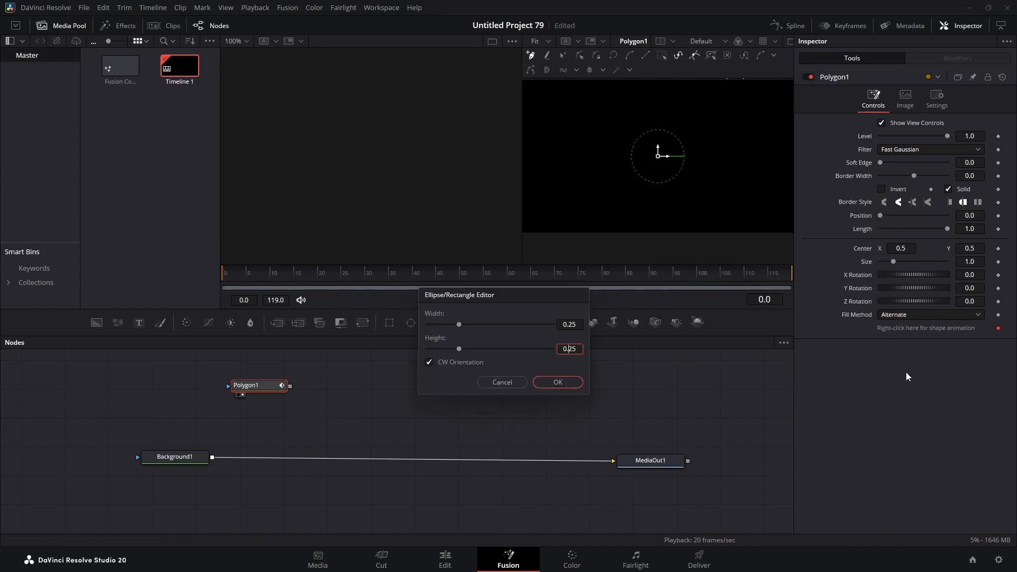
pyautogui.doubleClick(569, 350)
pyautogui.write('0.5')
pyautogui.press('Return')
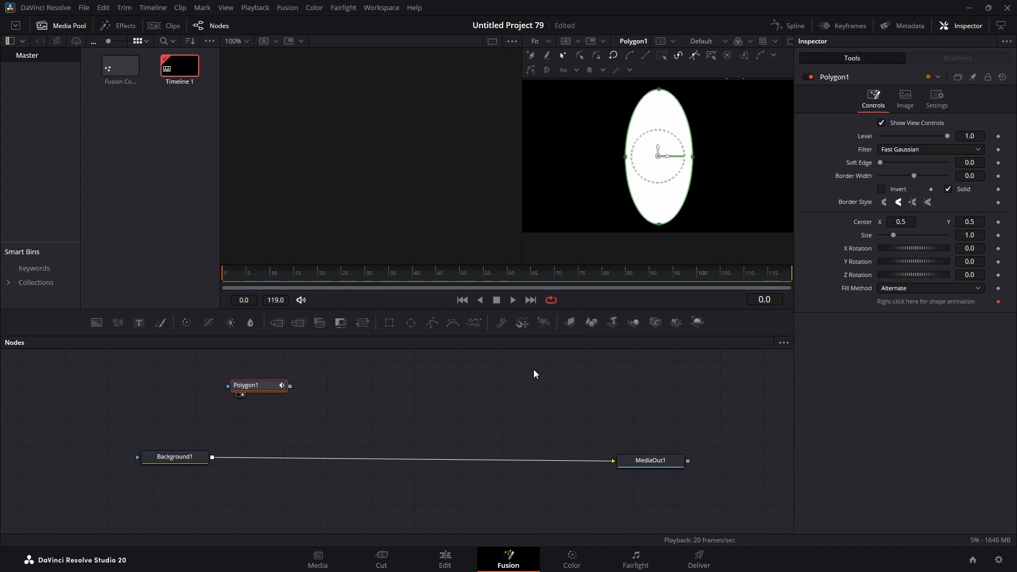
# Turn off Solid for the ellipse polygon and set its border width to 0.019 and length to 0.142
pyautogui.click(948, 189)
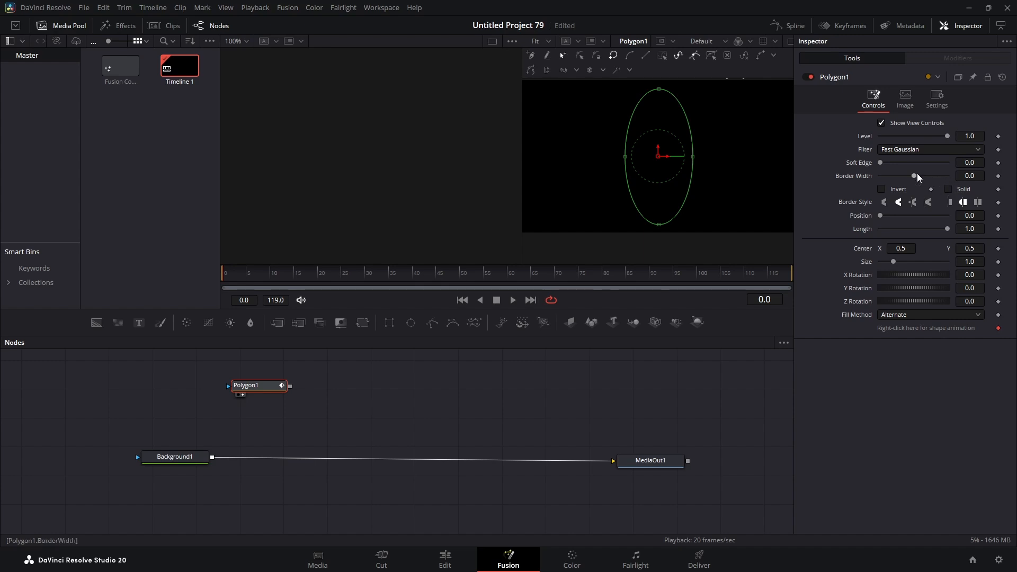
pyautogui.moveTo(914, 173); pyautogui.dragTo(916, 174)
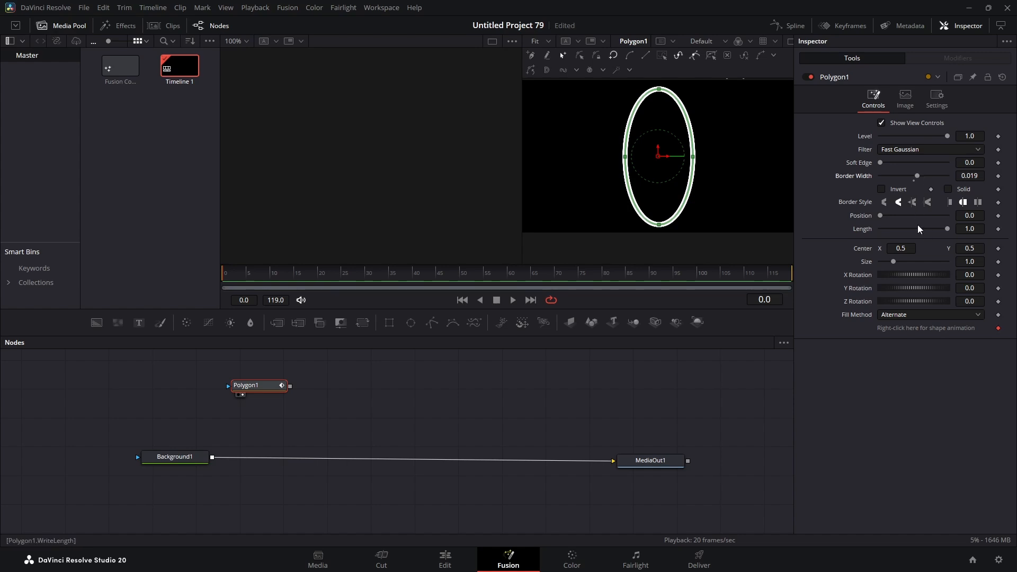
pyautogui.moveTo(946, 229); pyautogui.dragTo(888, 238)
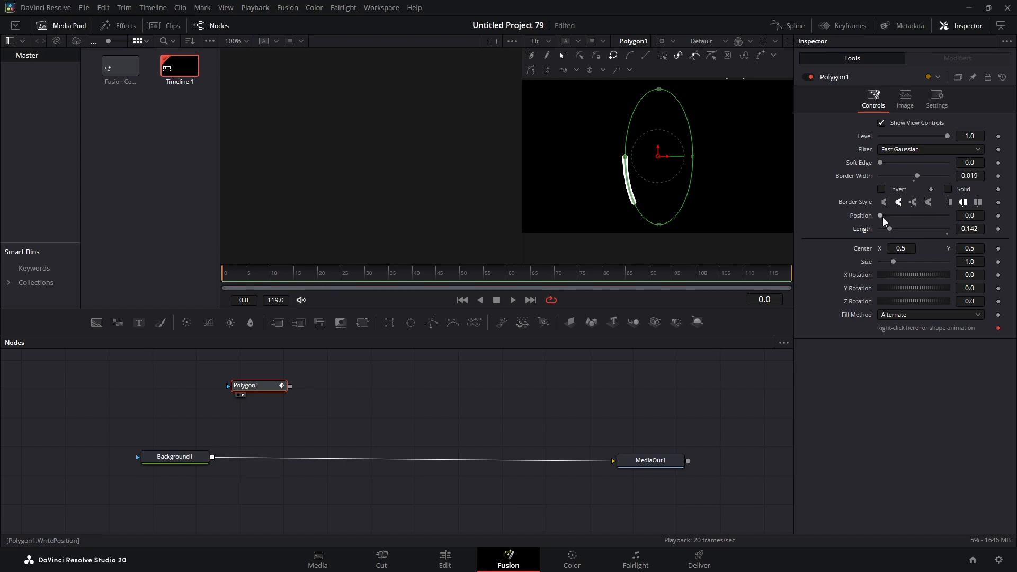
# Animate the polygon's Position with keyframes of 1.0 at frame 0 and 0.0 at frame 40
pyautogui.moveTo(881, 218); pyautogui.dragTo(957, 218)
pyautogui.click(998, 215)
pyautogui.click(414, 274)
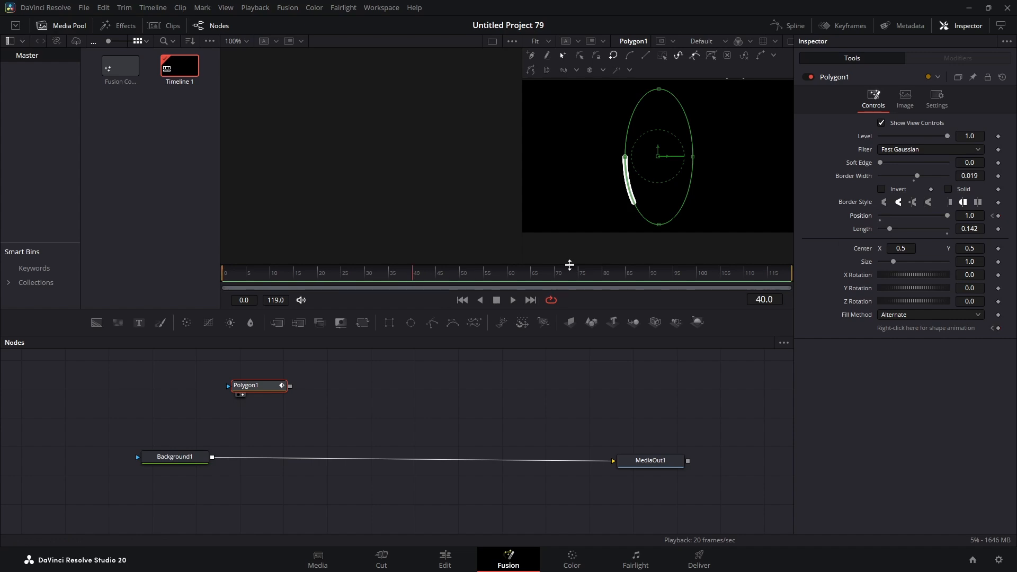
pyautogui.moveTo(947, 216); pyautogui.dragTo(857, 216)
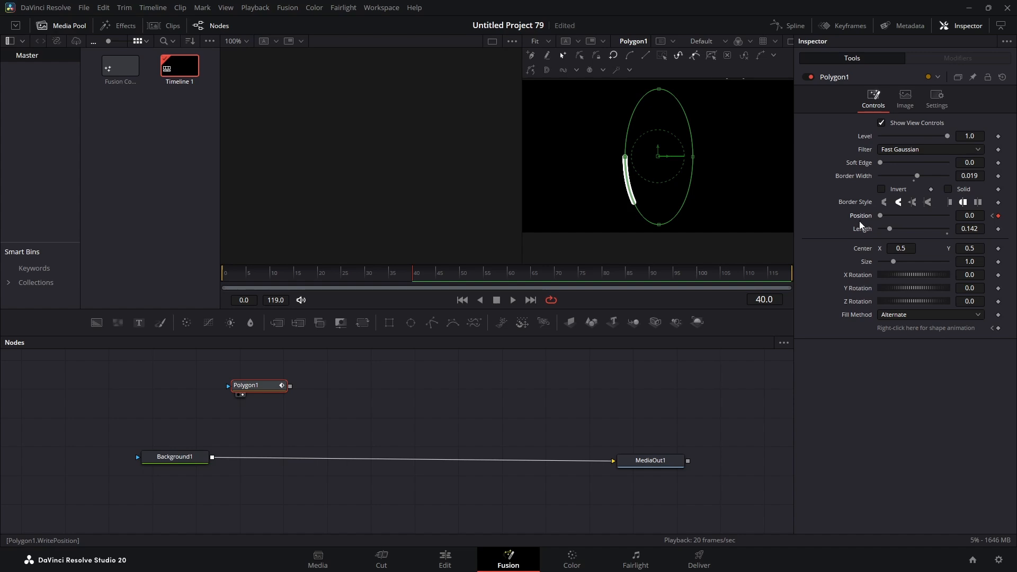
# Play the stroke animation from the beginning to check its motion, and return the playhead to frame 0
pyautogui.click(512, 300)
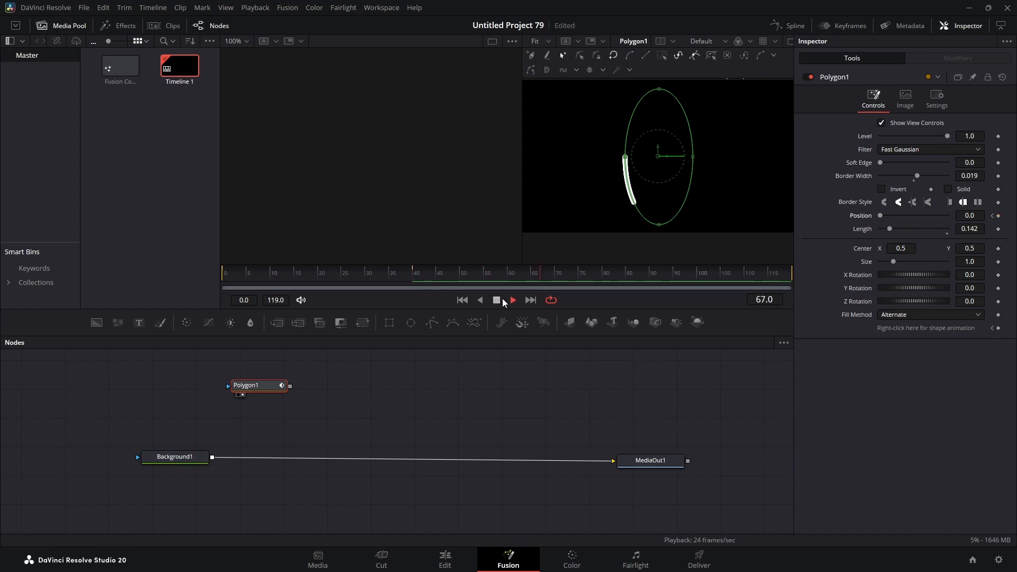
pyautogui.click(495, 300)
pyautogui.click(462, 300)
pyautogui.click(513, 300)
pyautogui.click(496, 301)
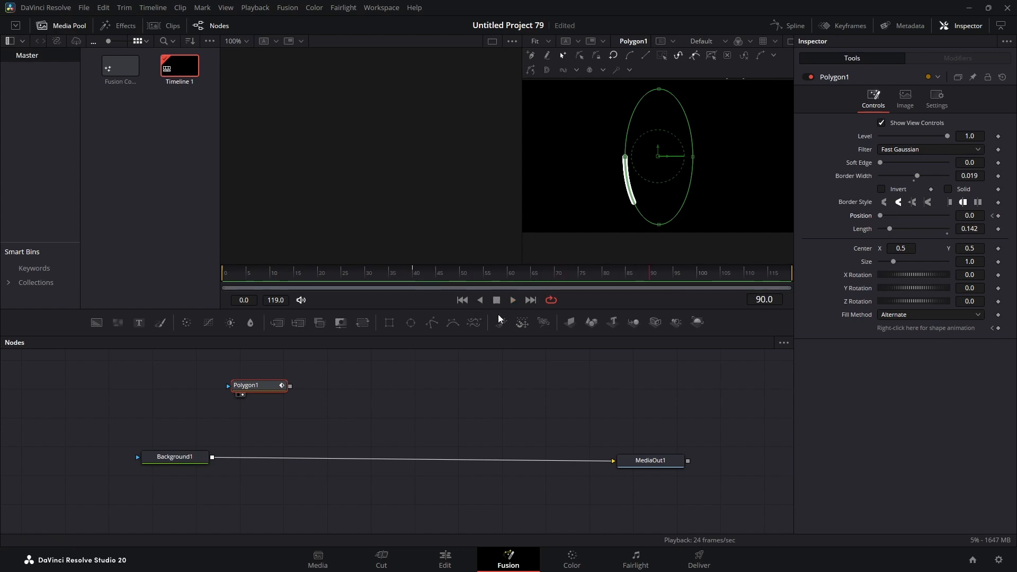
pyautogui.click(649, 274)
pyautogui.moveTo(650, 274); pyautogui.dragTo(173, 259)
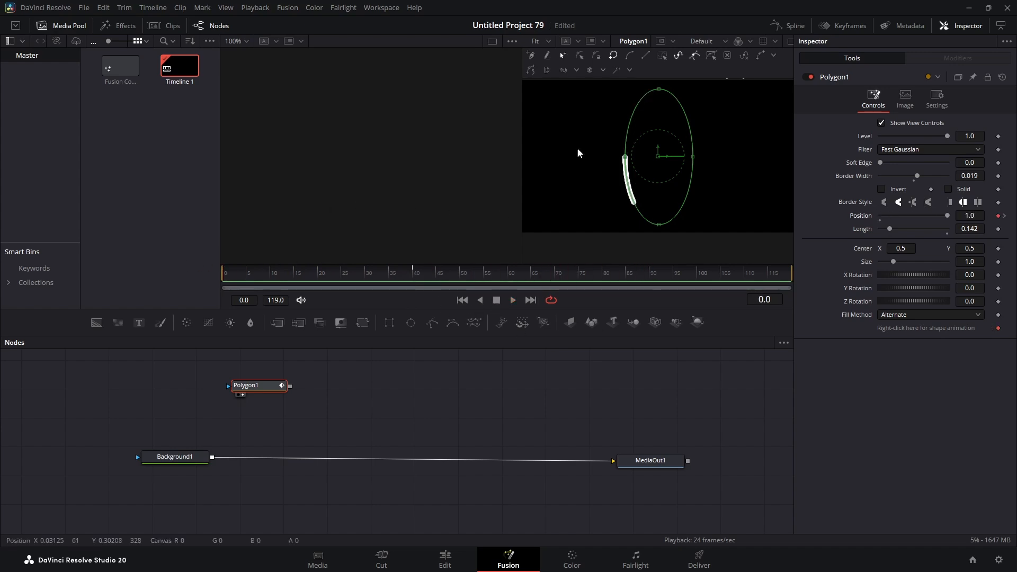
# Open the Spline editor, display Polygon1's Position curve and fit it to the view
pyautogui.click(792, 25)
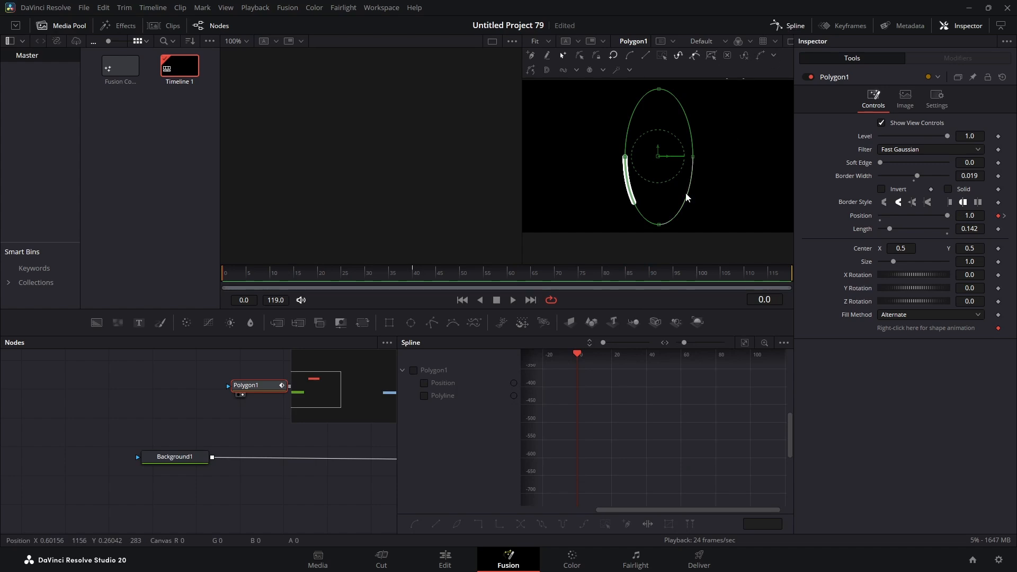
pyautogui.click(784, 343)
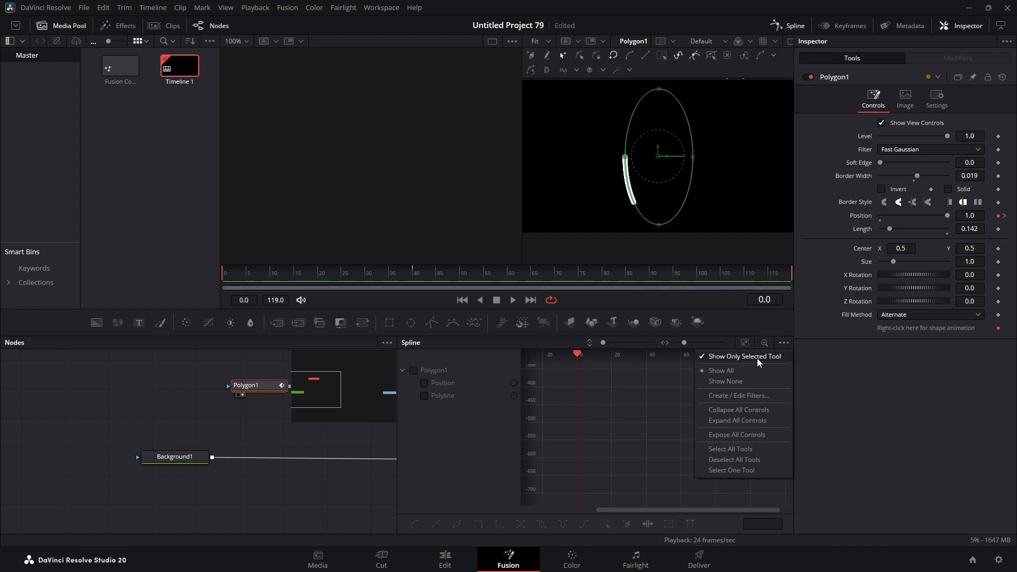
pyautogui.click(816, 365)
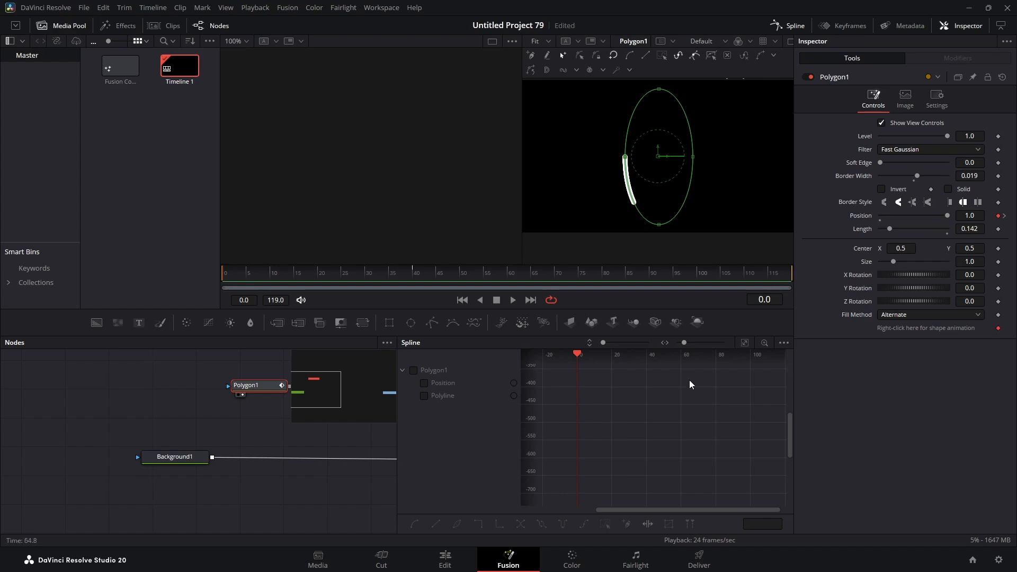
pyautogui.click(423, 383)
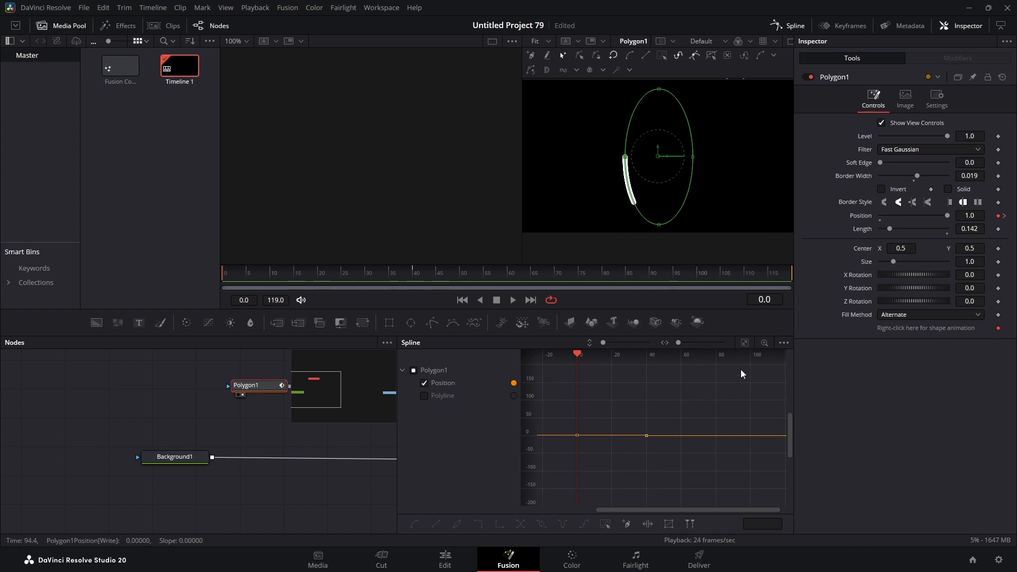
pyautogui.click(745, 342)
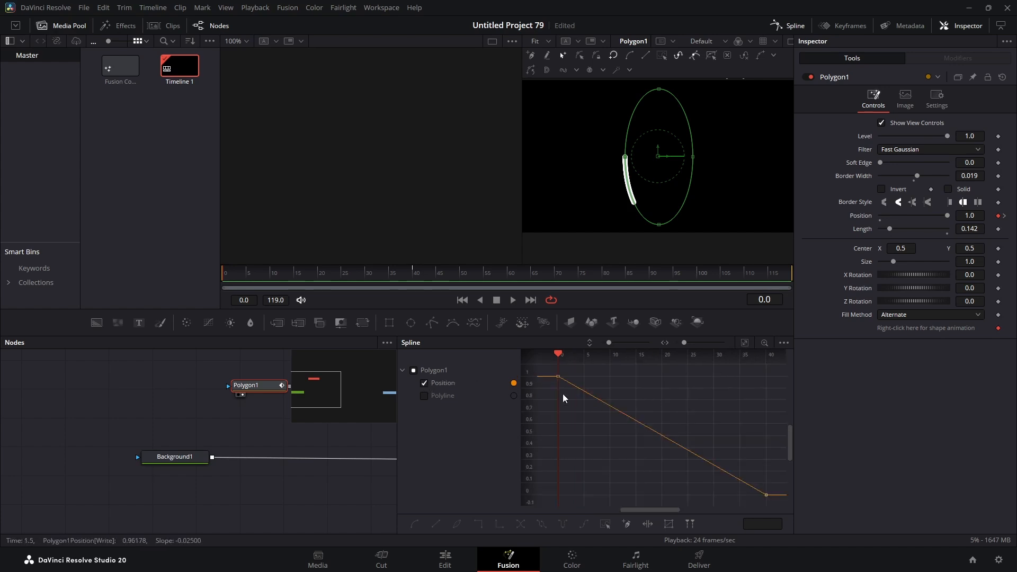
# Select both keyframes of the Position curve, set them to repeat with Relative looping, and close the Spline editor
pyautogui.moveTo(550, 367); pyautogui.dragTo(776, 504)
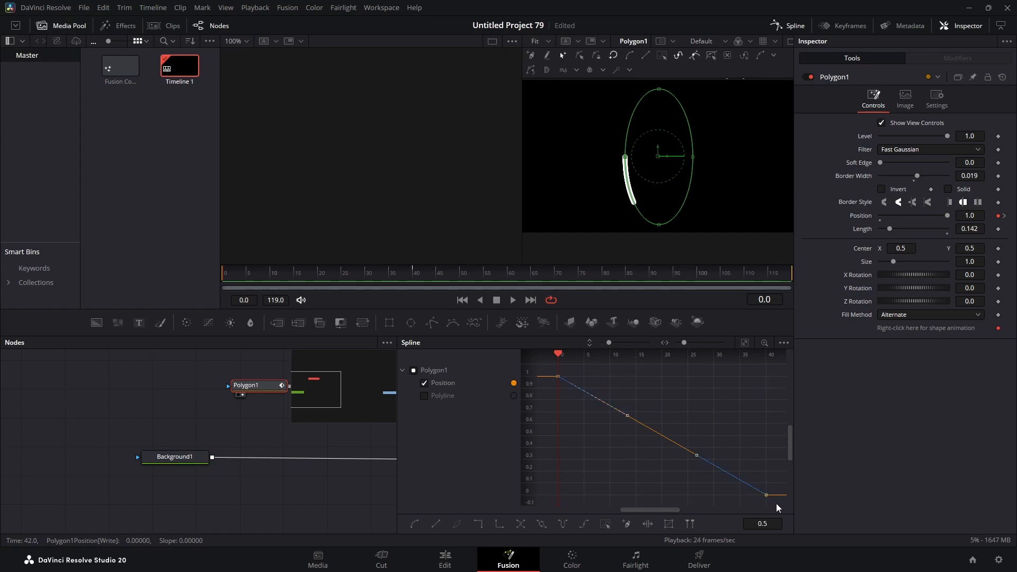
pyautogui.click(583, 524)
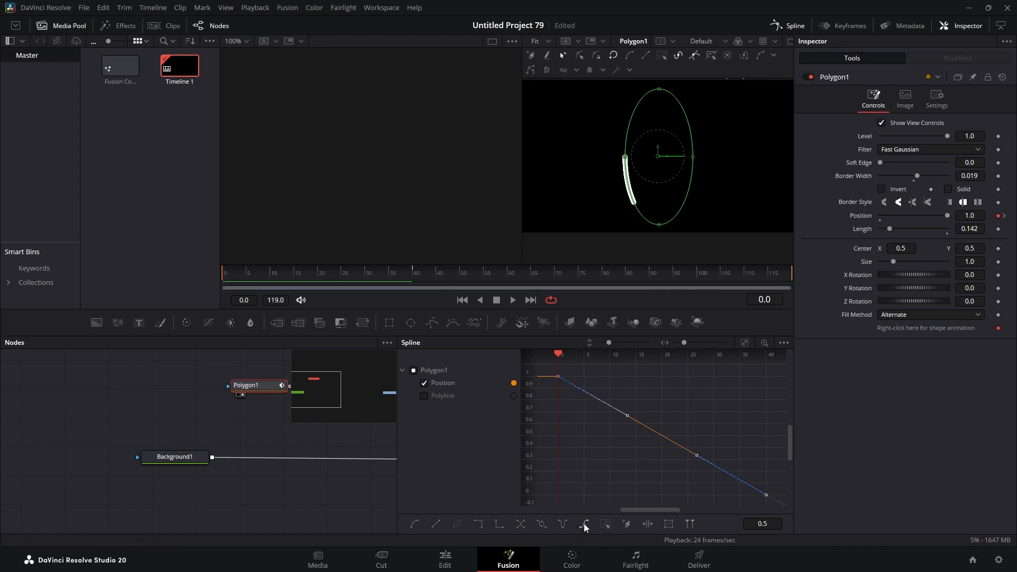
pyautogui.click(774, 26)
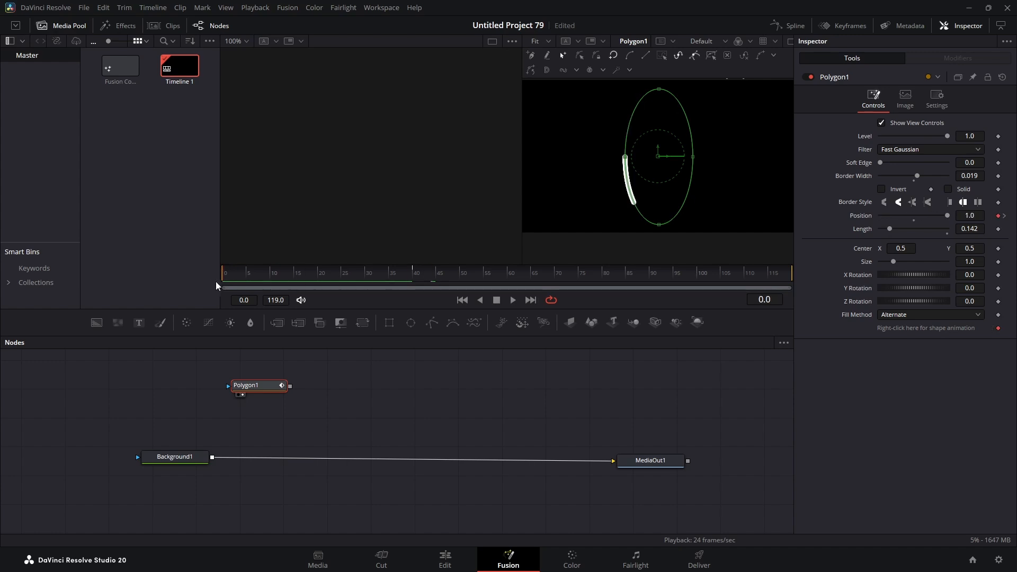
# Play back the animation to check how the stroke travels around the ellipse after frame 40
pyautogui.click(513, 301)
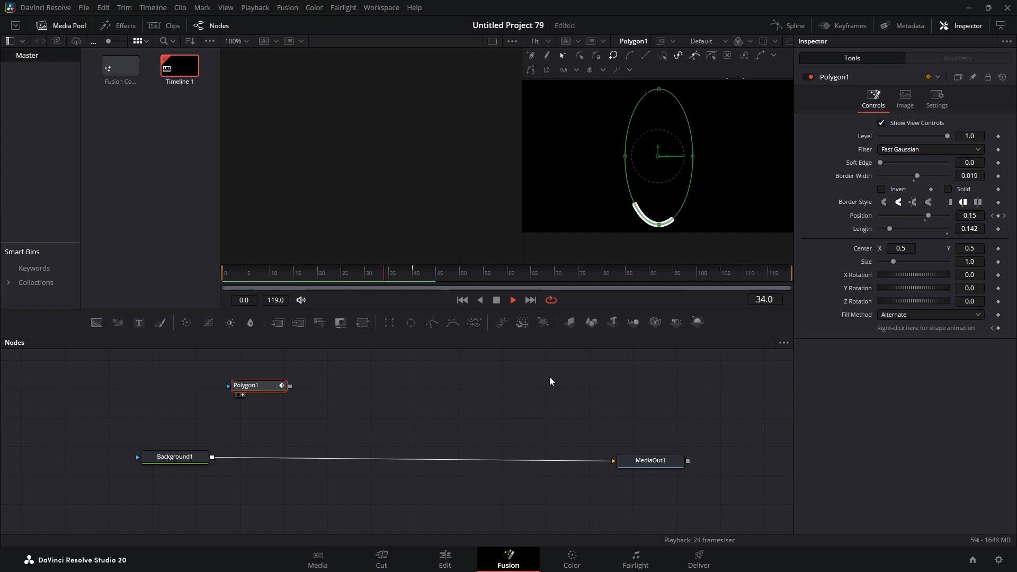
pyautogui.click(497, 300)
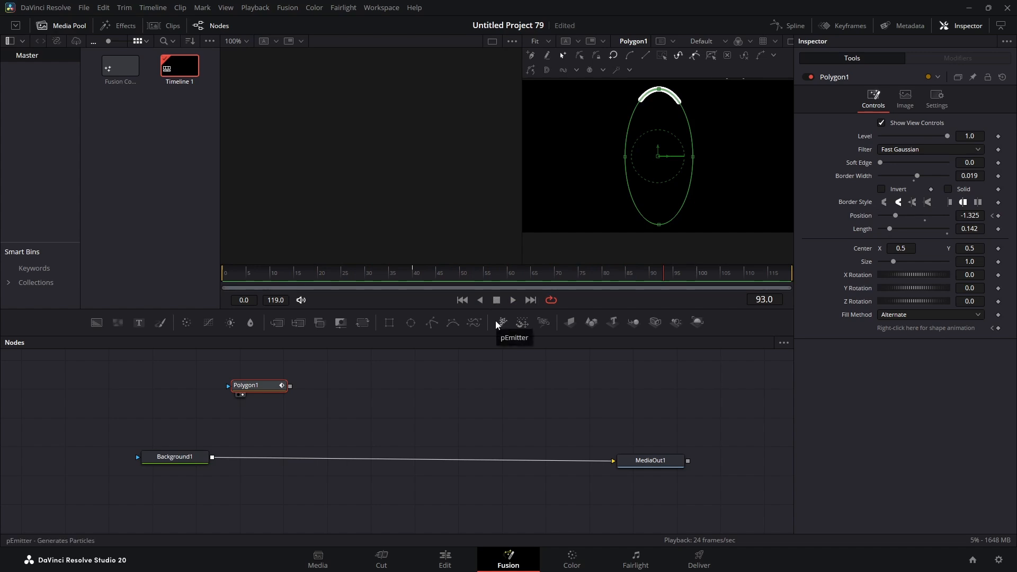
# Paste an instance of Polygon1 into the node graph and line it up beside the original node
pyautogui.moveTo(262, 387); pyautogui.dragTo(320, 400)
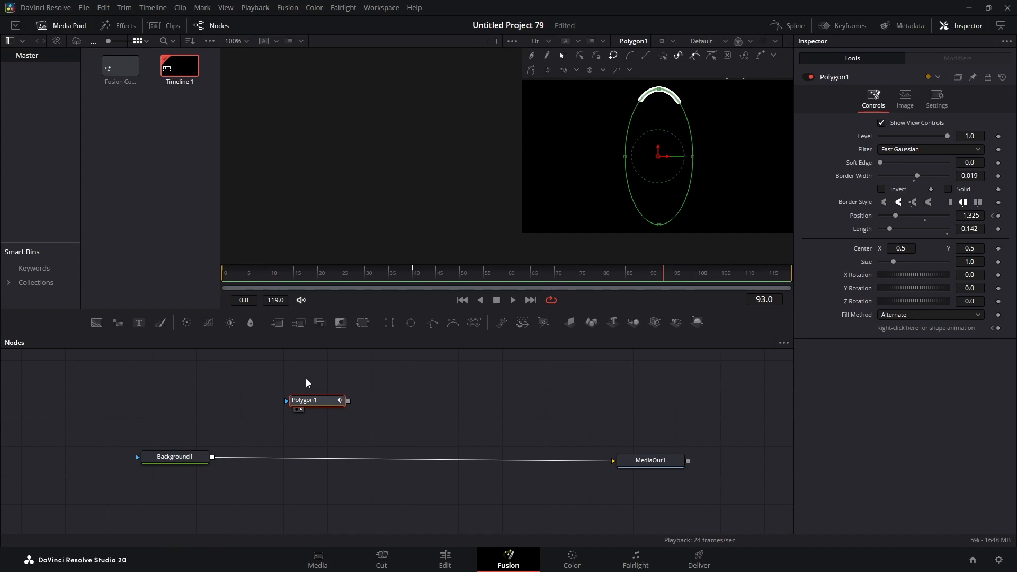
pyautogui.click(200, 395)
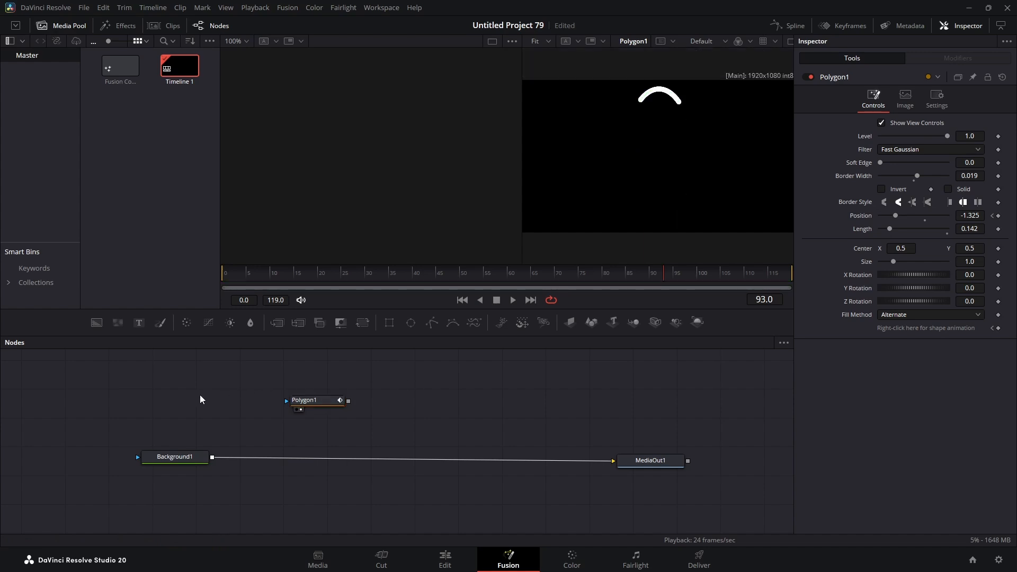
pyautogui.hotkey('ctrl', 'shift', 'v')
pyautogui.moveTo(202, 395); pyautogui.dragTo(226, 401)
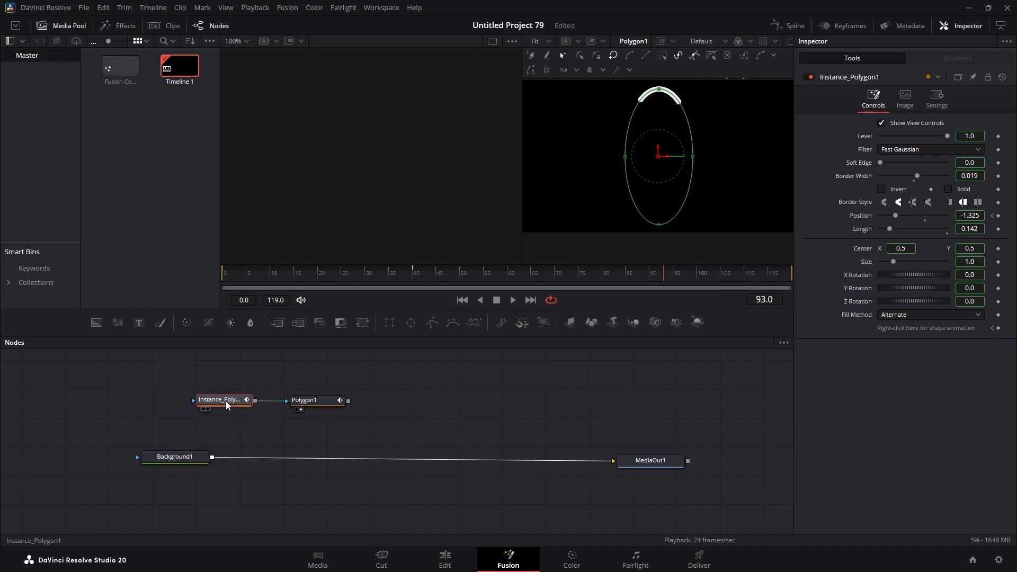
pyautogui.moveTo(313, 406)
pyautogui.mouseDown()
pyautogui.moveTo(313, 428)
pyautogui.moveTo(358, 442)
pyautogui.moveTo(233, 441)
pyautogui.moveTo(217, 432)
pyautogui.moveTo(312, 420)
pyautogui.moveTo(315, 404)
pyautogui.mouseUp()
pyautogui.moveTo(232, 401); pyautogui.dragTo(240, 402)
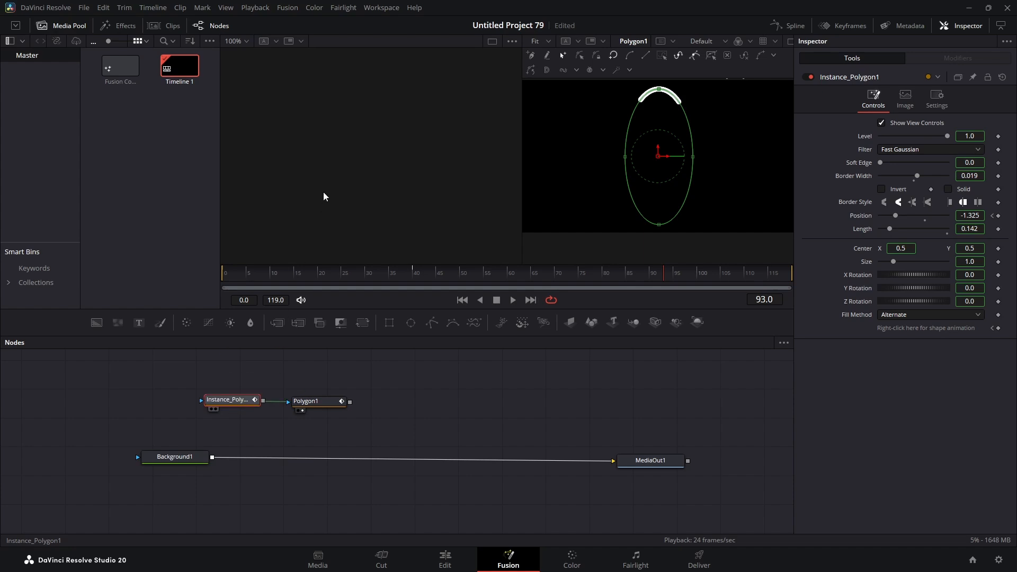
# Show the polygon instance in the first viewer and deinstance its Length parameter
pyautogui.press('1')
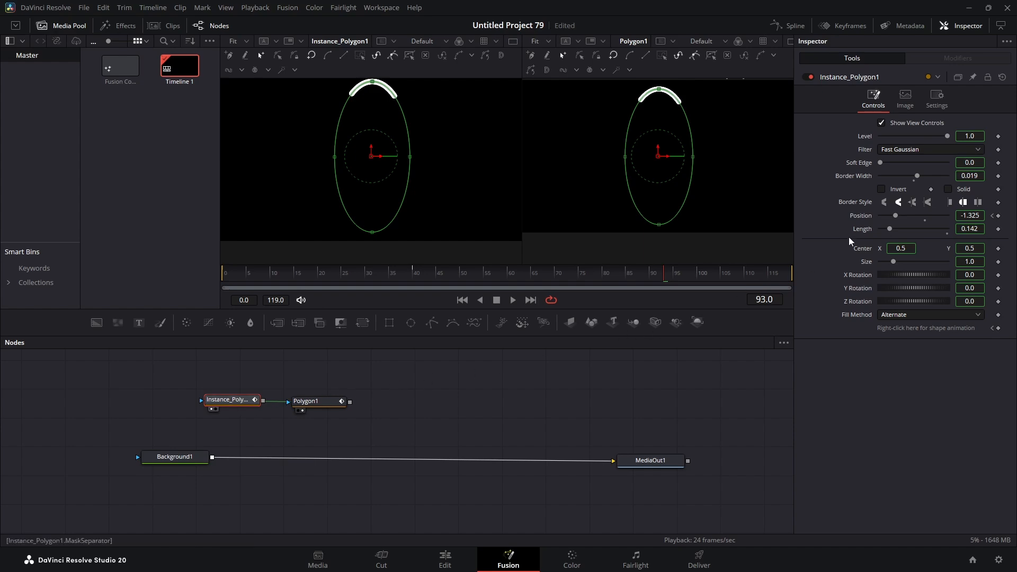
pyautogui.rightClick(862, 232)
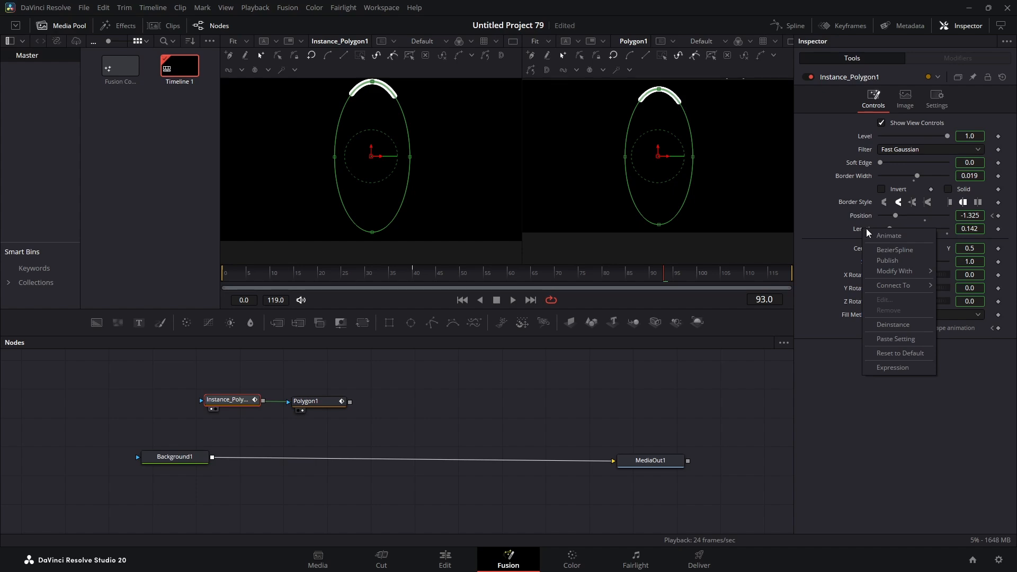
pyautogui.click(895, 324)
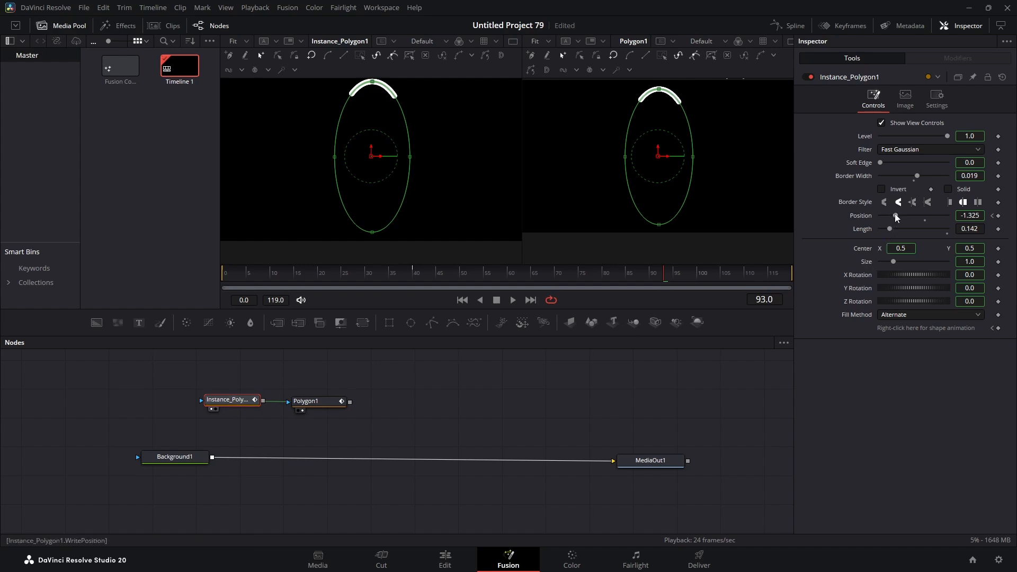
pyautogui.moveTo(890, 228)
pyautogui.mouseDown()
pyautogui.moveTo(922, 228)
pyautogui.moveTo(892, 235)
pyautogui.mouseUp()
# Paste a second instance of Polygon1, display it in the first viewer and set its still-linked Length to about 0.929
pyautogui.click(313, 399)
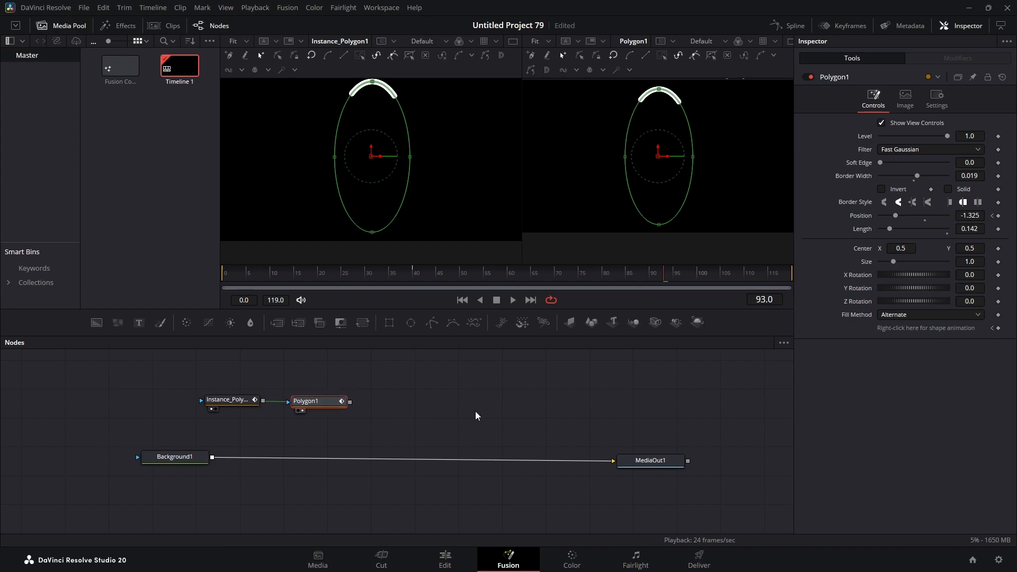
pyautogui.click(134, 392)
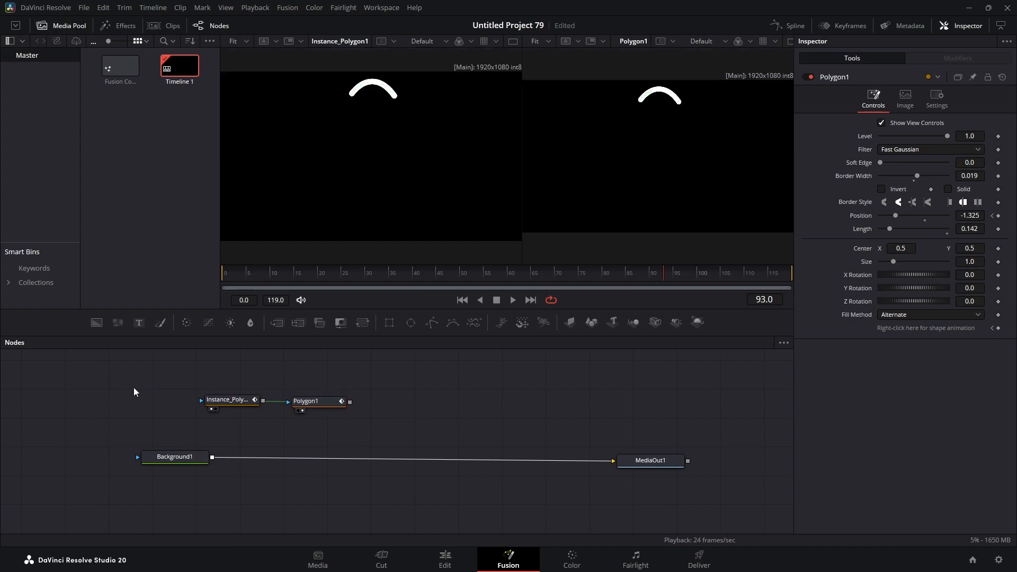
pyautogui.hotkey('ctrl', 'v')
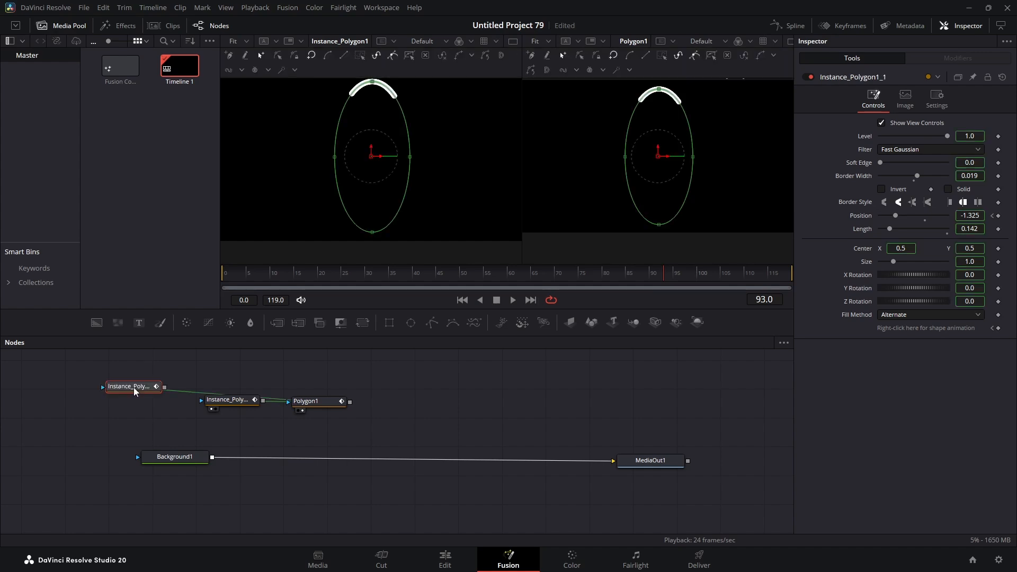
pyautogui.moveTo(134, 387); pyautogui.dragTo(371, 220)
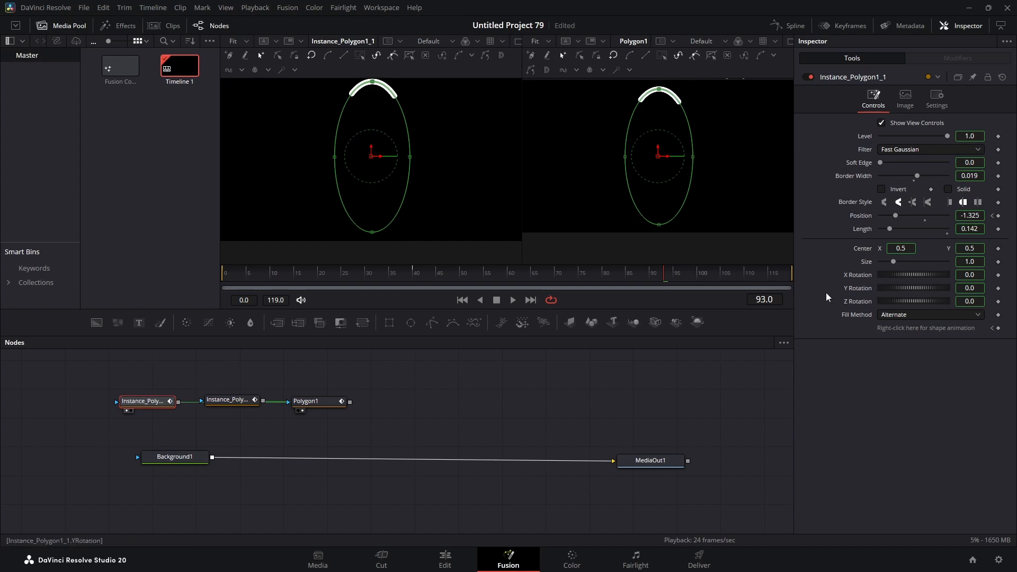
pyautogui.moveTo(889, 227); pyautogui.dragTo(942, 222)
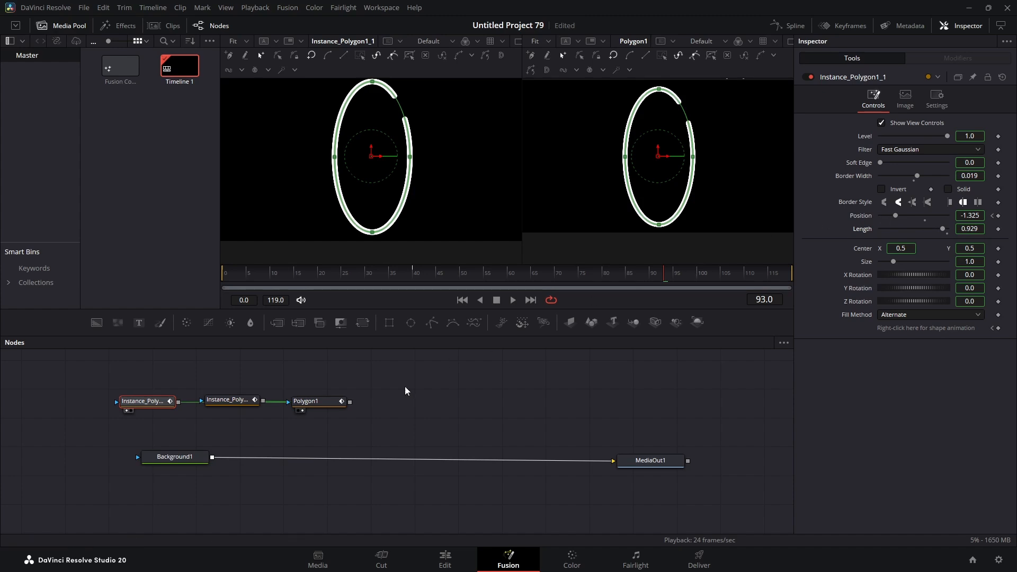
# Insert three Merge nodes in a row between Background1 and MediaOut1
pyautogui.click(192, 457)
pyautogui.moveTo(180, 464); pyautogui.dragTo(181, 472)
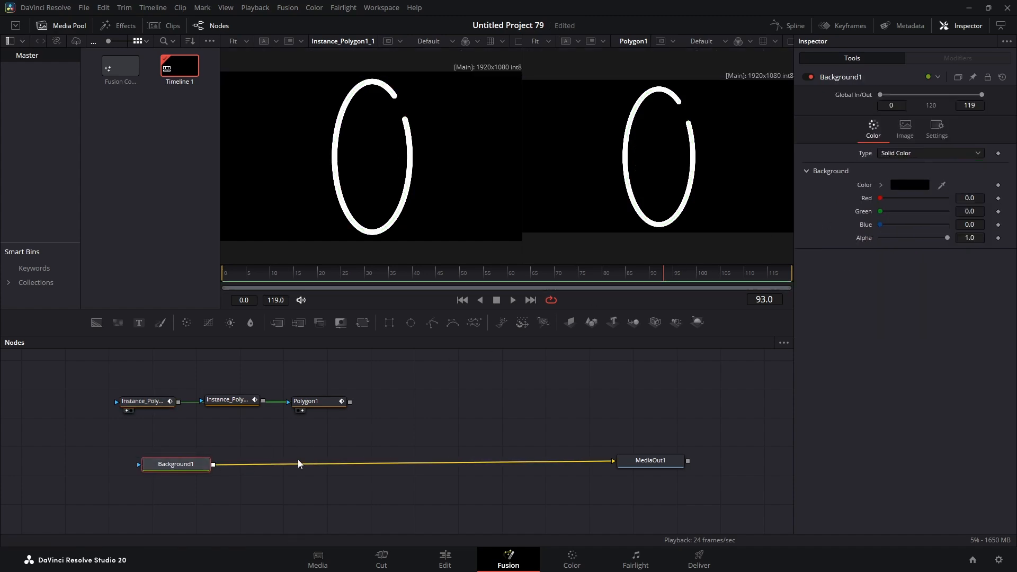
pyautogui.click(276, 323)
pyautogui.click(276, 323)
pyautogui.click(276, 323)
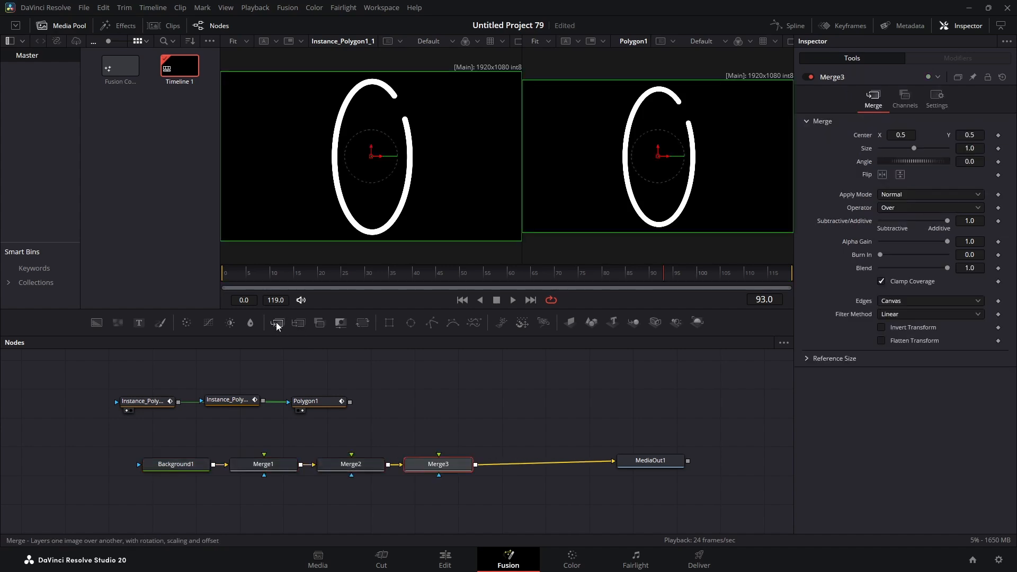
# Move the three polygon nodes above the merges and connect them in order to the foreground inputs of Merge1, Merge2 and Merge3
pyautogui.moveTo(381, 424); pyautogui.dragTo(254, 407)
pyautogui.click(254, 407)
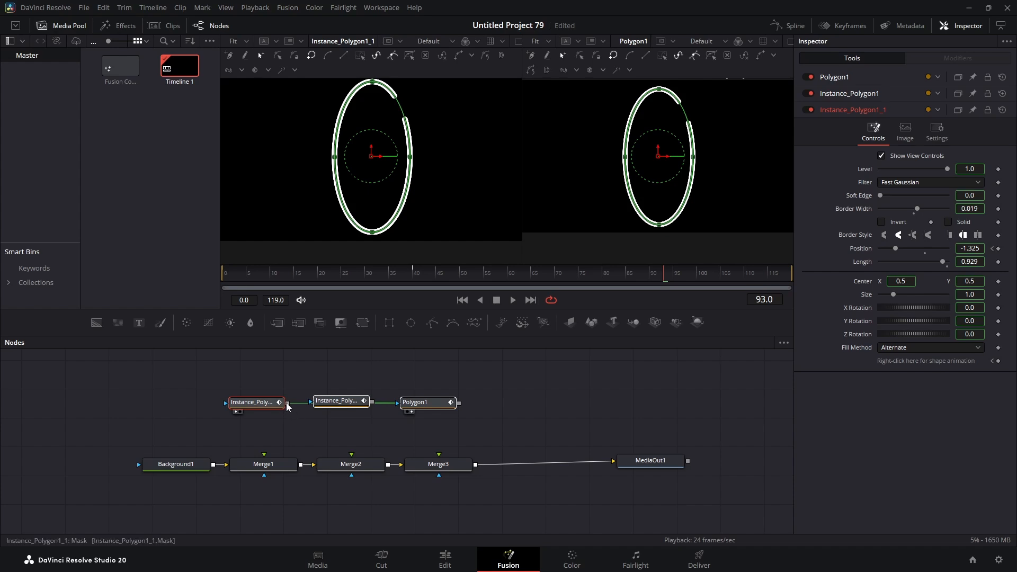
pyautogui.moveTo(287, 403); pyautogui.dragTo(264, 454)
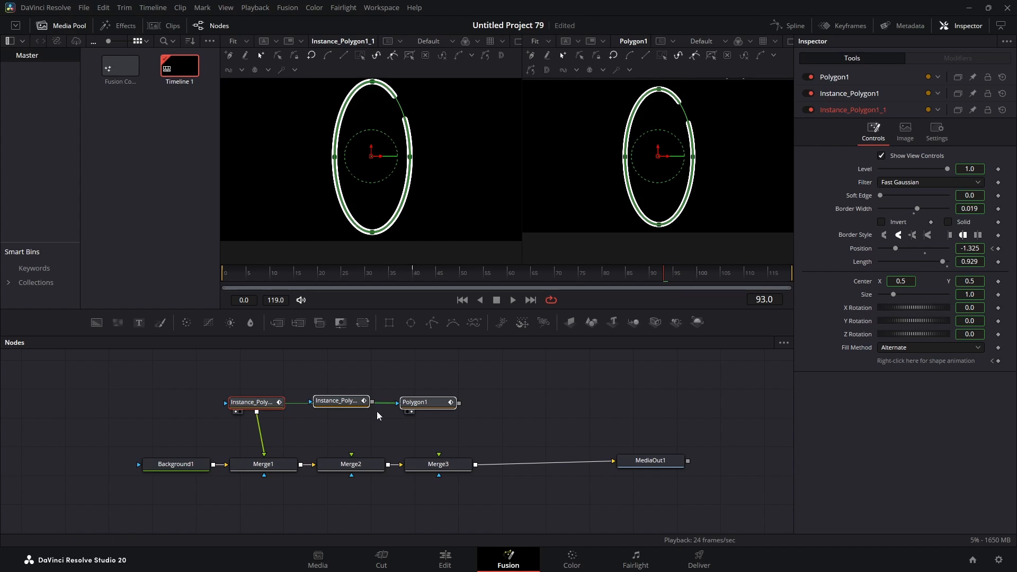
pyautogui.moveTo(372, 402); pyautogui.dragTo(351, 454)
pyautogui.moveTo(458, 404); pyautogui.dragTo(438, 454)
# Display MediaOut1 in the second viewer and straighten its place in the node row
pyautogui.click(639, 463)
pyautogui.press('2')
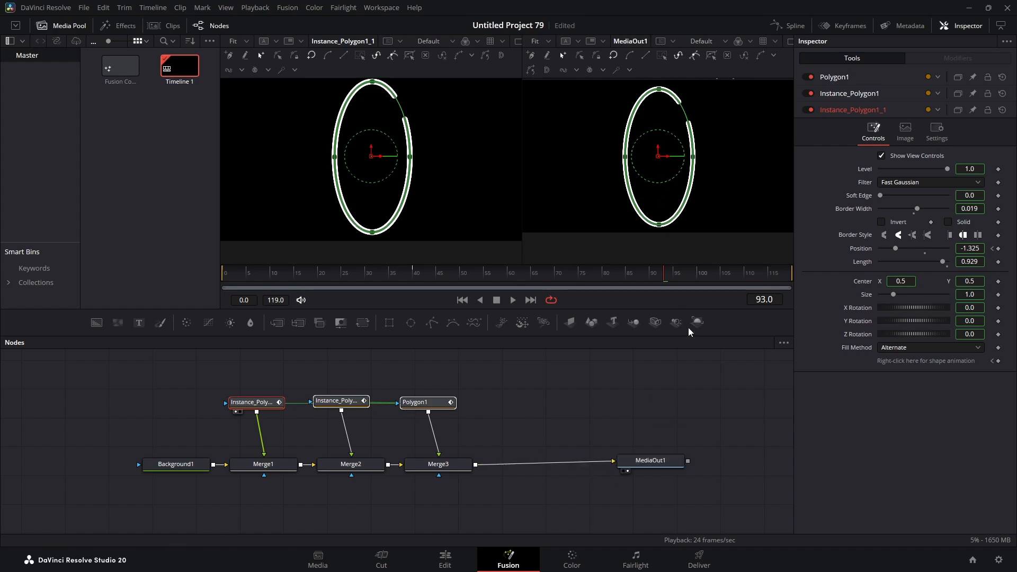
pyautogui.click(662, 464)
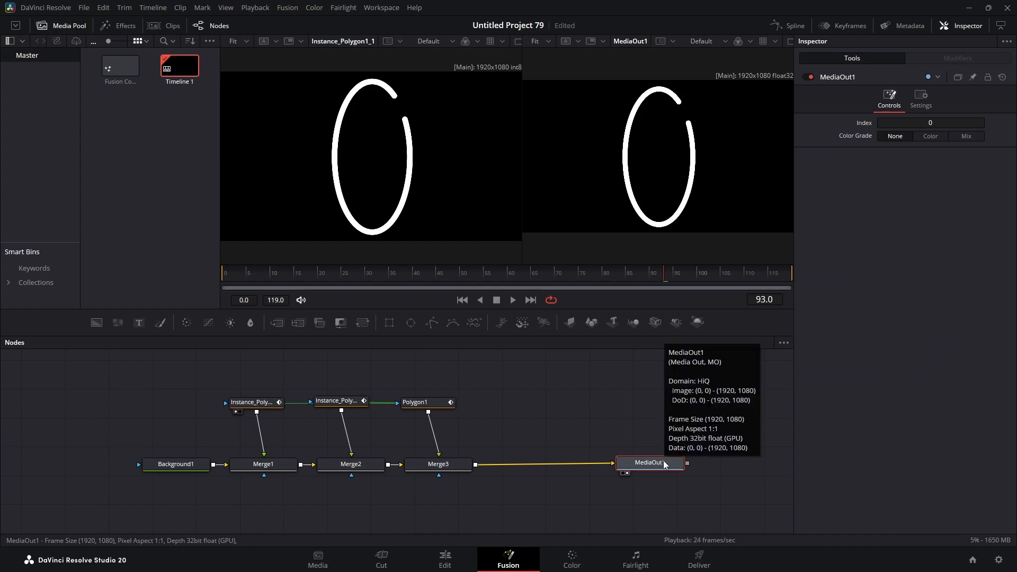
# Reduce Merge1's Blend to about 0.55, with Merge1 shown in the first viewer
pyautogui.click(258, 470)
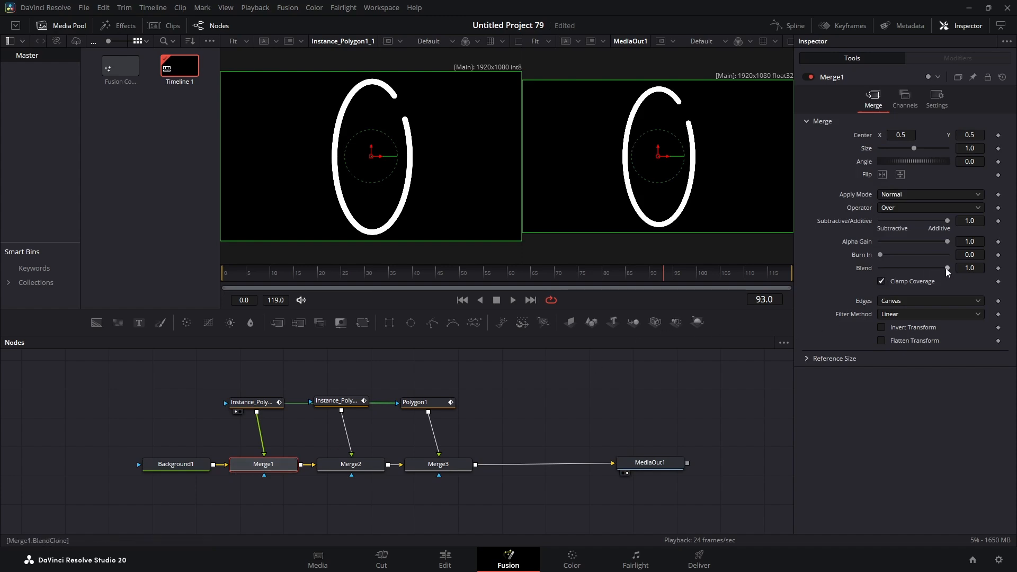
pyautogui.moveTo(948, 268); pyautogui.dragTo(924, 272)
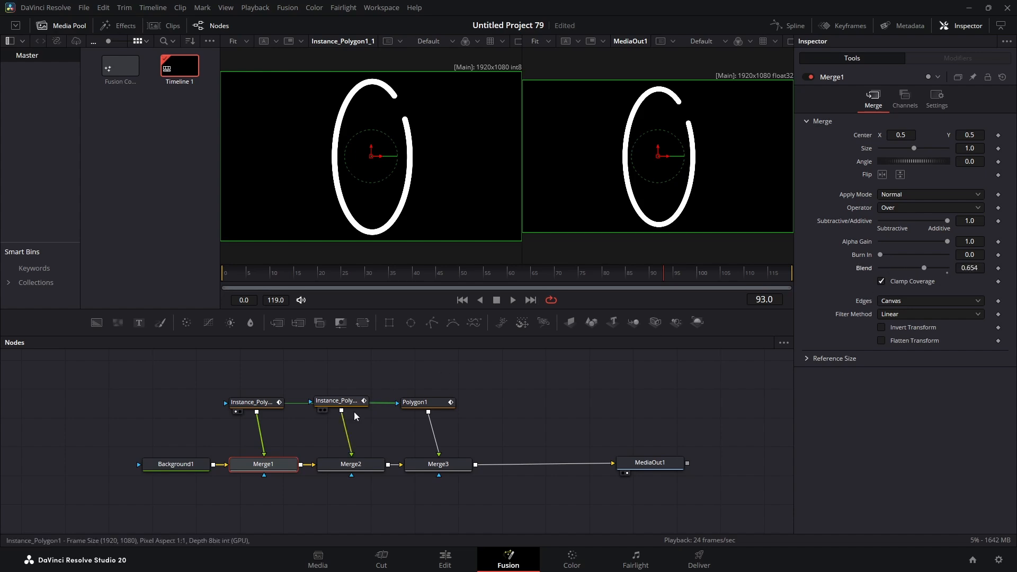
pyautogui.moveTo(251, 468); pyautogui.dragTo(328, 211)
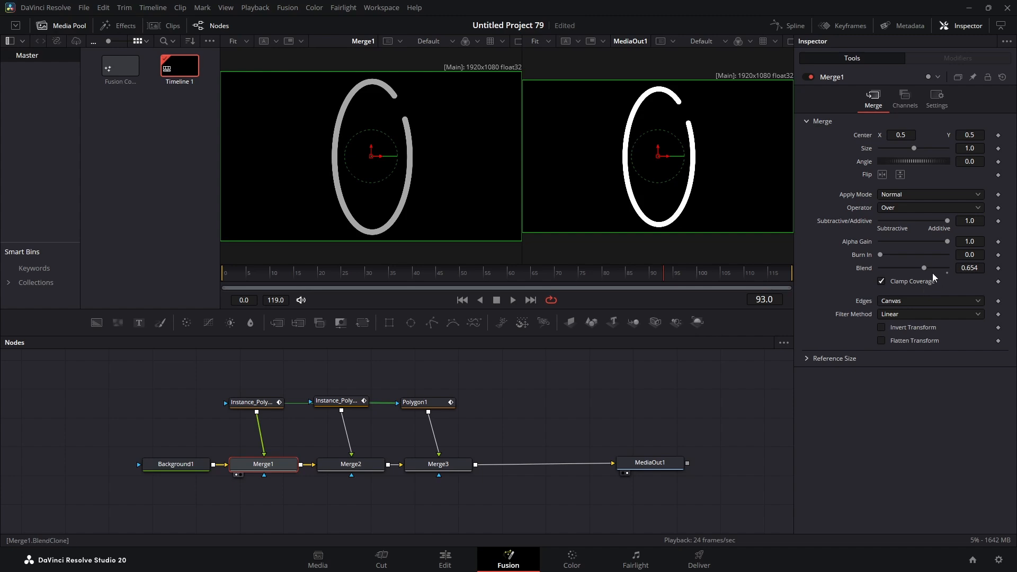
pyautogui.moveTo(928, 272); pyautogui.dragTo(920, 273)
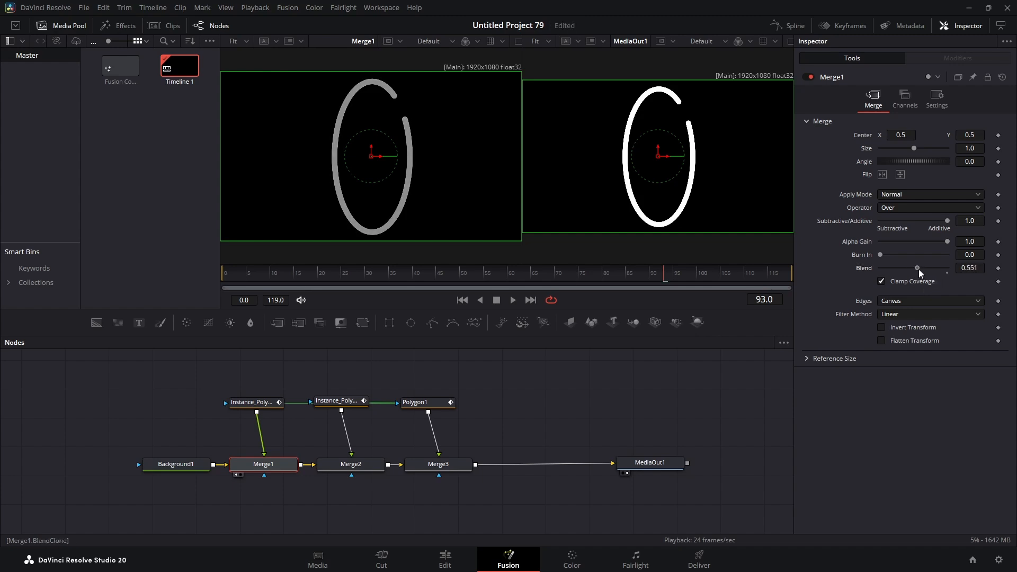
# Show Merge2 in the first viewer and lower its Blend to about 0.51
pyautogui.keyDown('ctrl'); pyautogui.click(345, 467); pyautogui.keyUp('ctrl')
pyautogui.press('1')
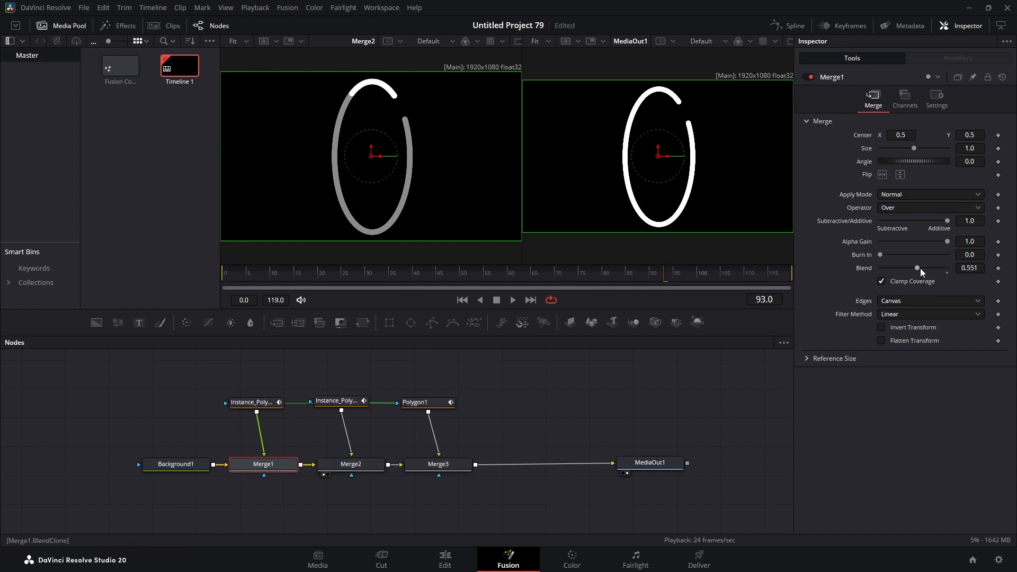
pyautogui.click(338, 465)
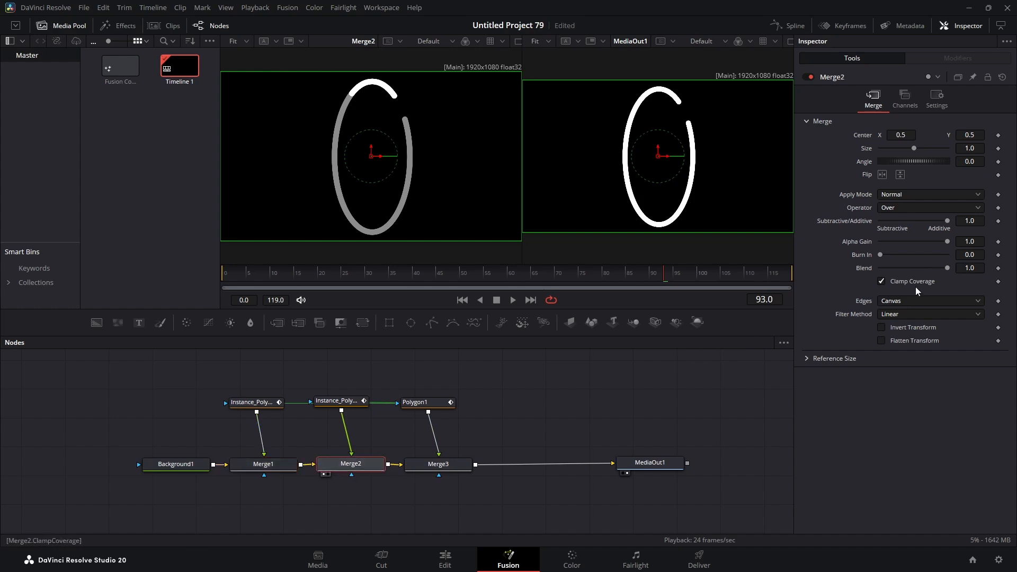
pyautogui.moveTo(948, 271); pyautogui.dragTo(912, 267)
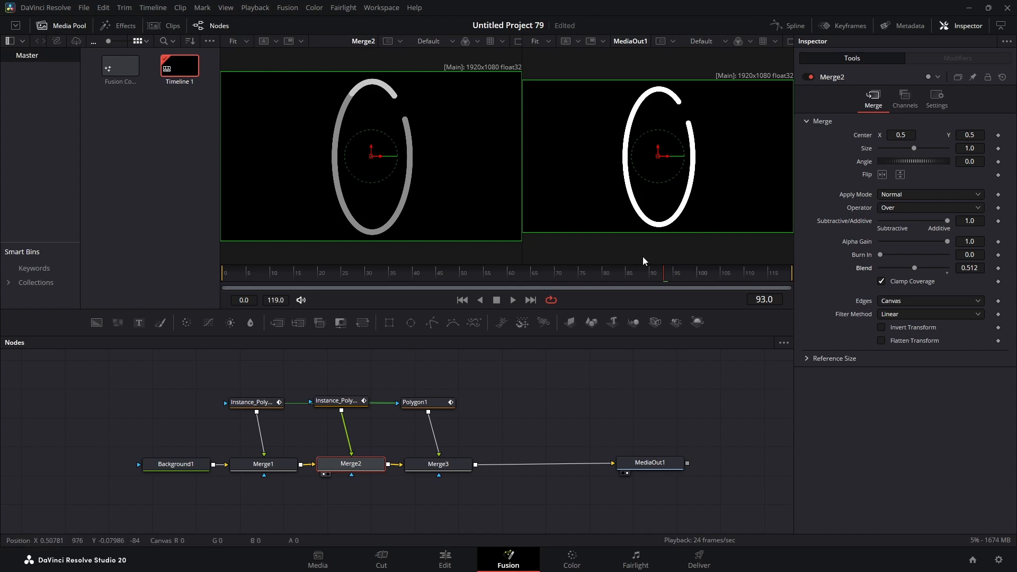
# Move Background1 away from Merge1 to make room and add an unconnected Ellipse mask node above the gap
pyautogui.click(163, 466)
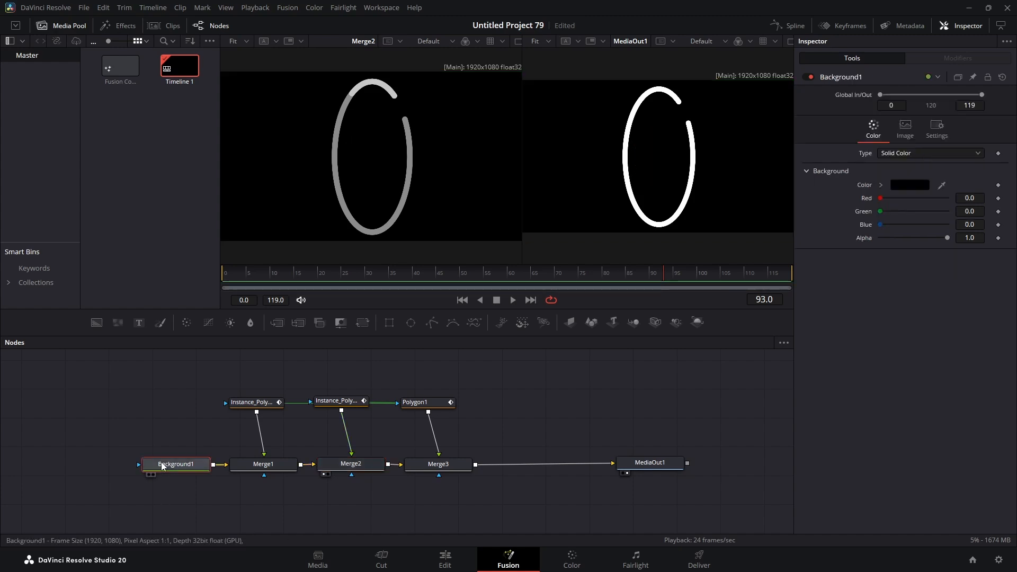
pyautogui.moveTo(163, 466); pyautogui.dragTo(37, 466)
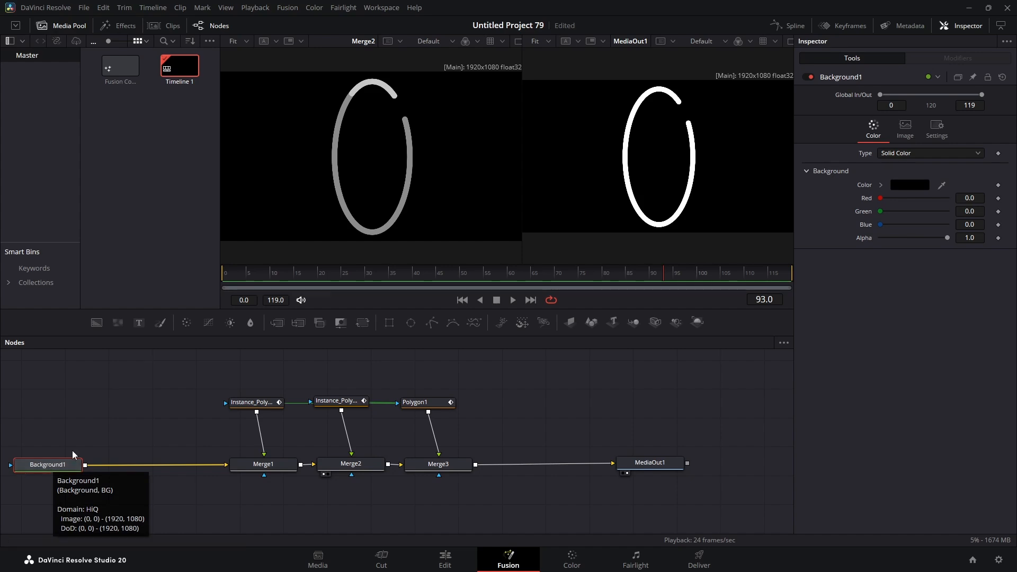
pyautogui.moveTo(410, 326); pyautogui.dragTo(117, 394)
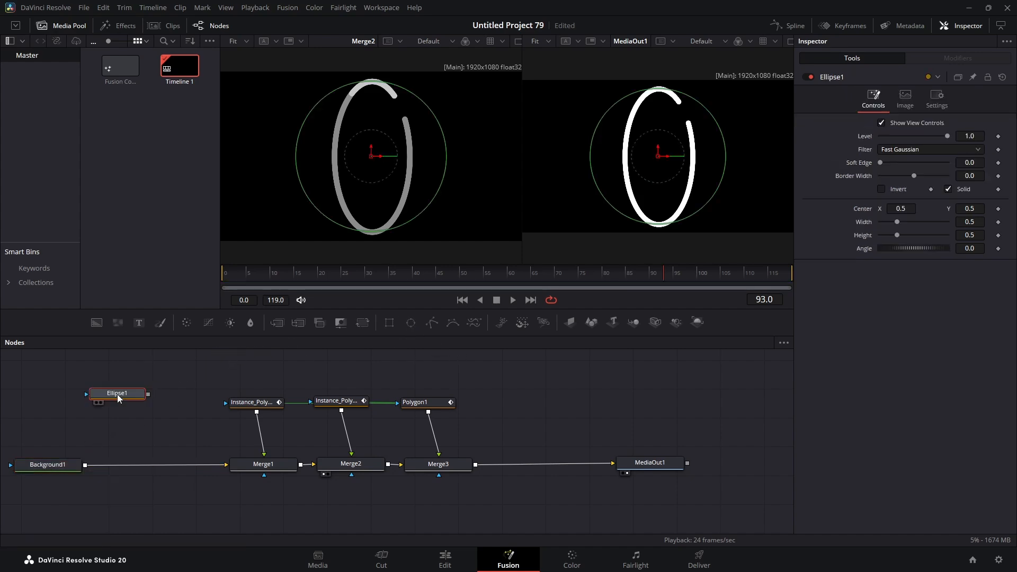
# Insert a Merge node directly after Background1 and connect Ellipse1 to its foreground input
pyautogui.click(62, 466)
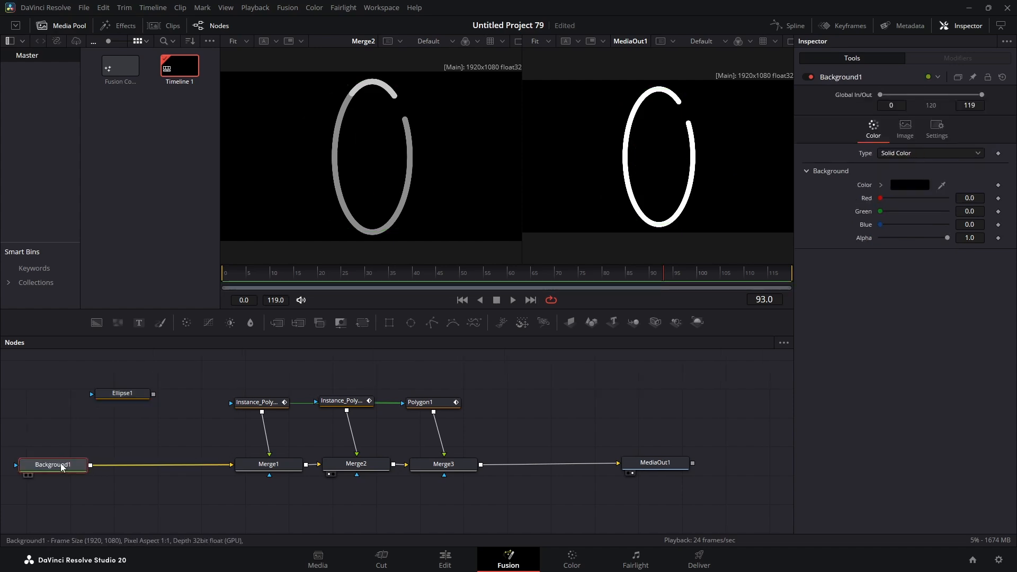
pyautogui.click(276, 323)
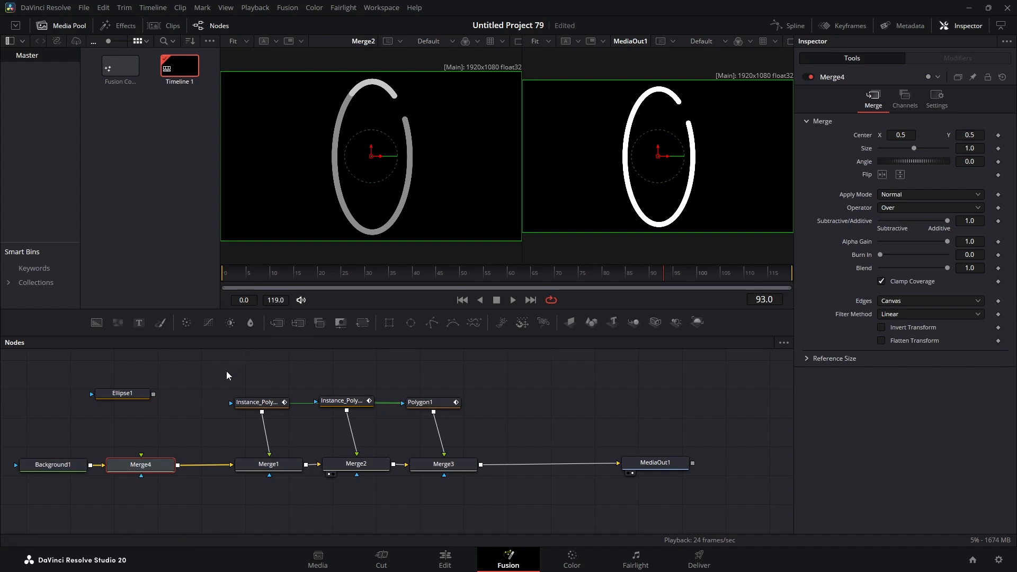
pyautogui.moveTo(154, 394); pyautogui.dragTo(165, 399)
pyautogui.moveTo(155, 438); pyautogui.dragTo(141, 454)
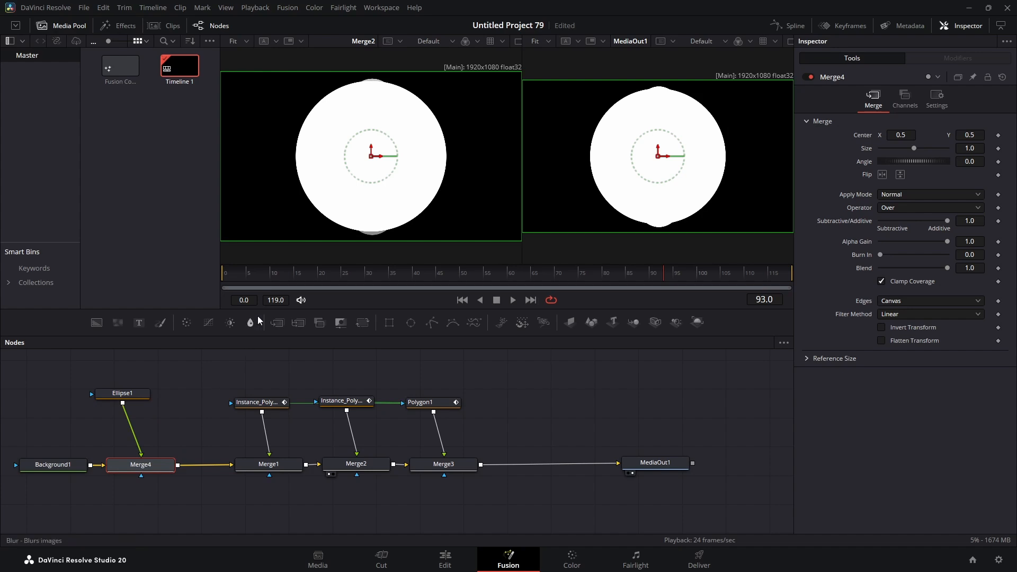
# Shrink Ellipse1 to a small dot about 0.064 wide and high, and add a Path to its Center
pyautogui.click(132, 392)
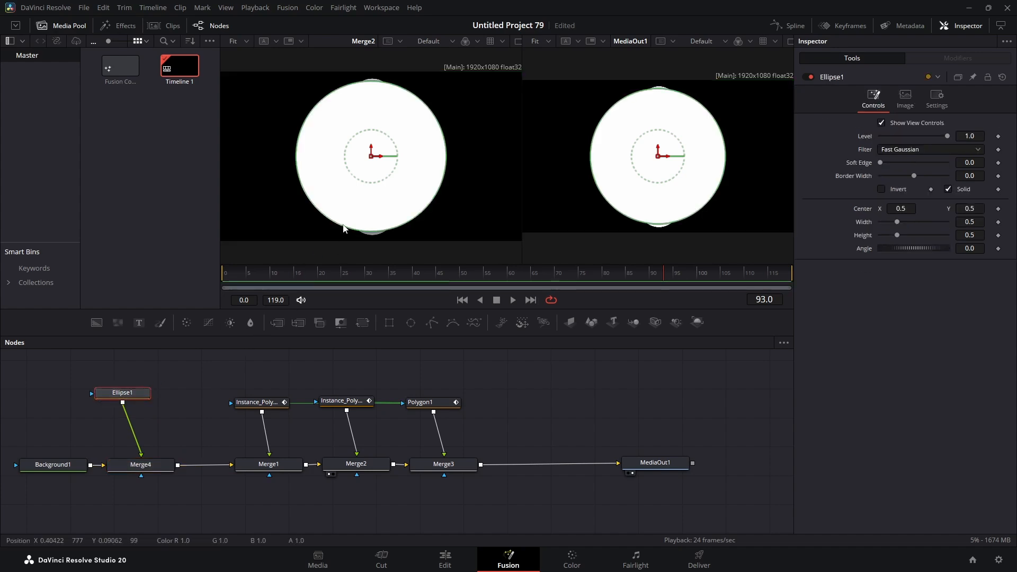
pyautogui.moveTo(342, 226); pyautogui.dragTo(379, 160)
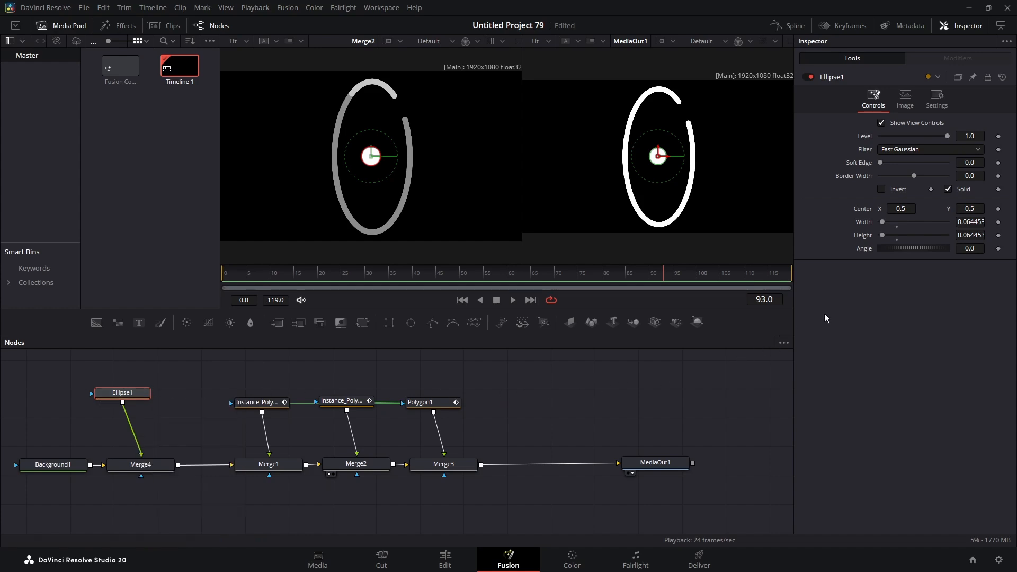
pyautogui.rightClick(862, 210)
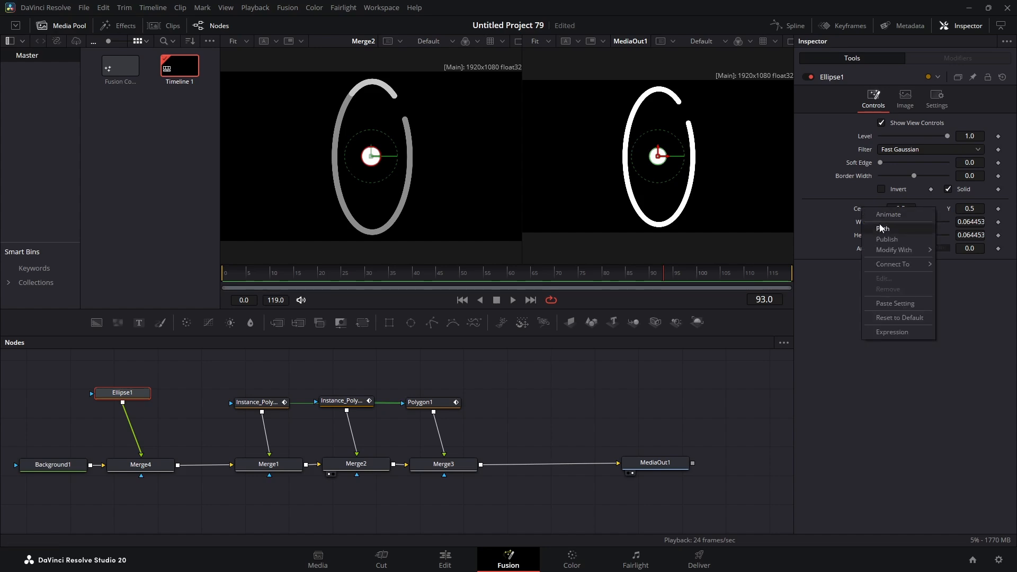
pyautogui.click(878, 228)
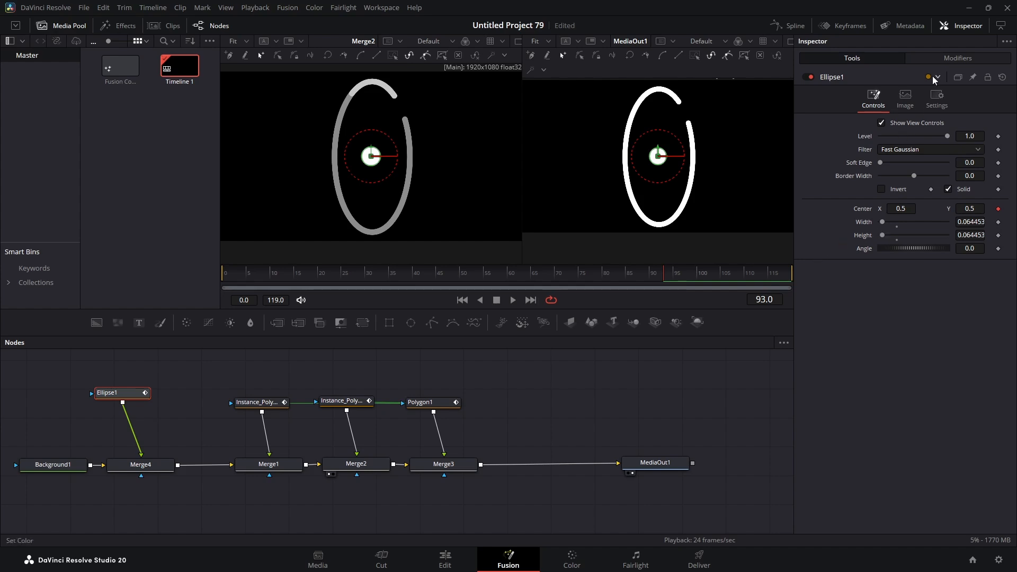
# Connect Path1's shape animation to Polygon1's polyline and remove the keyframe on Path1's Displacement
pyautogui.click(946, 59)
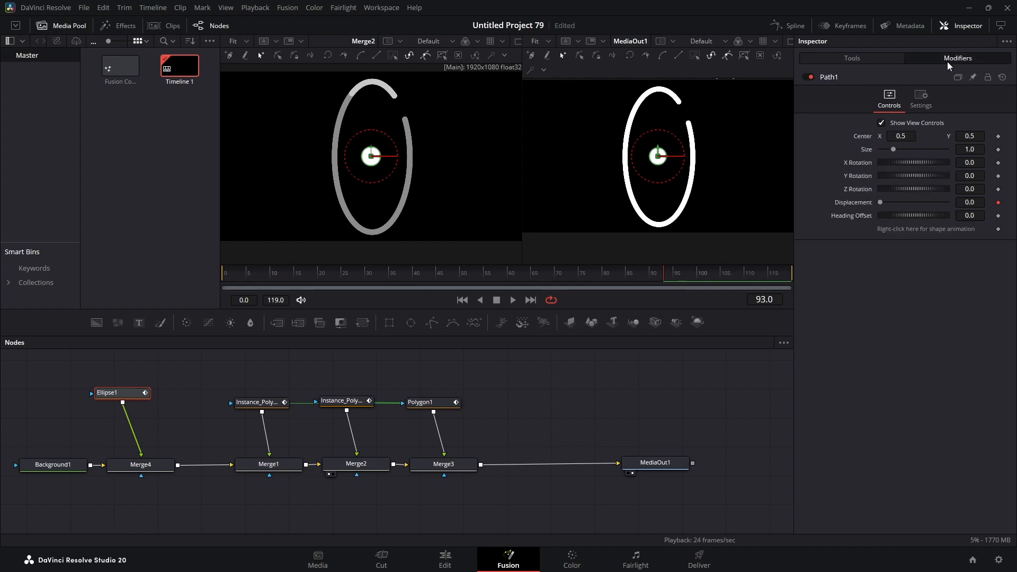
pyautogui.rightClick(918, 232)
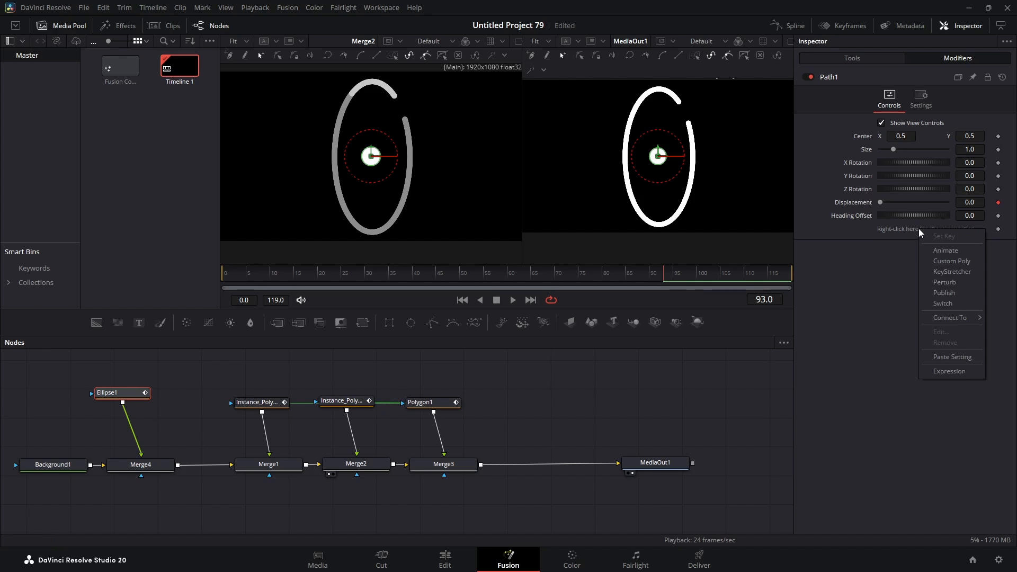
pyautogui.moveTo(942, 317)
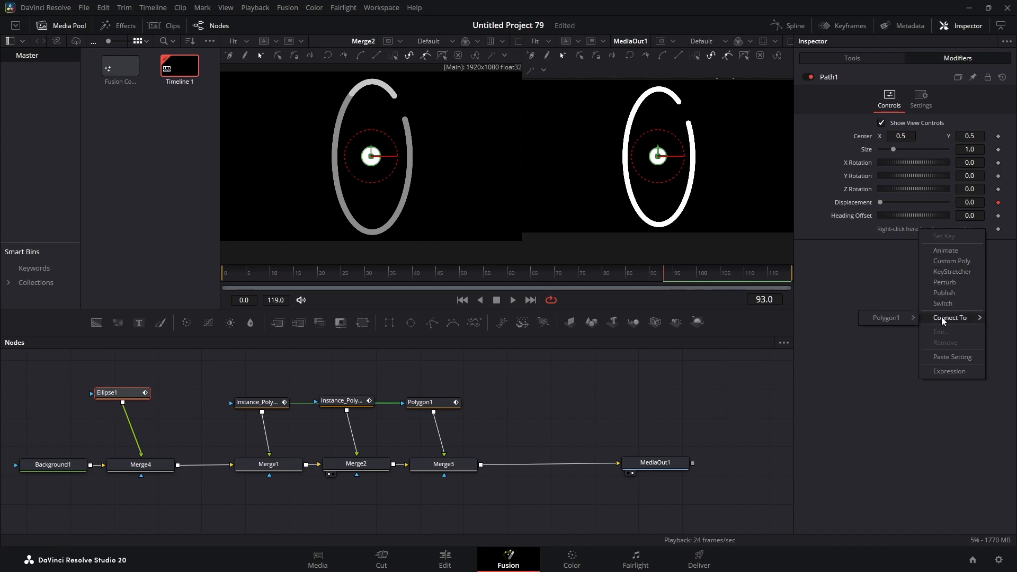
pyautogui.moveTo(878, 319)
pyautogui.click(942, 317)
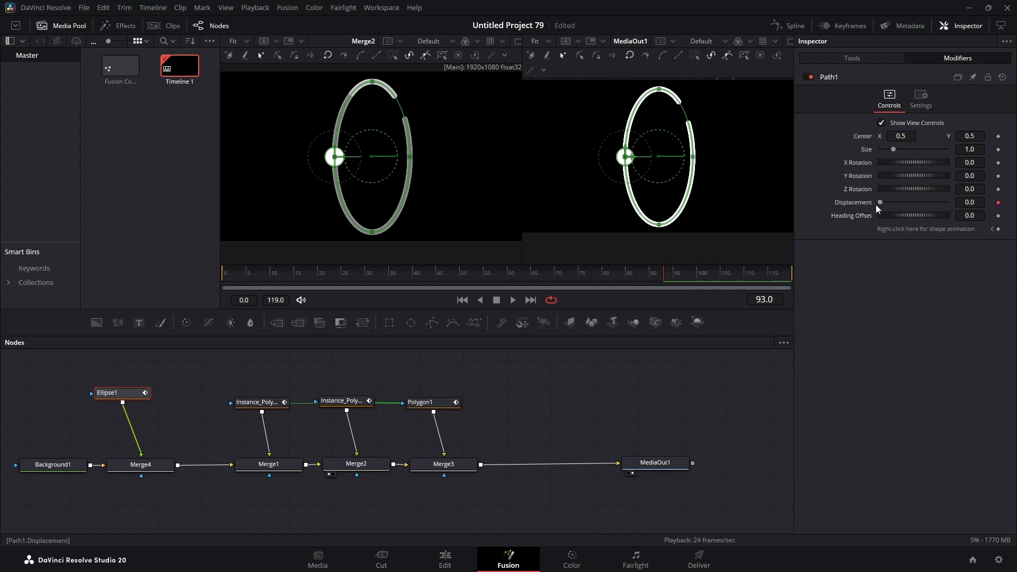
pyautogui.click(997, 203)
# Give Path1's Displacement the expression Polygon1.WritePosition and check the dot's motion at several frames
pyautogui.click(430, 403)
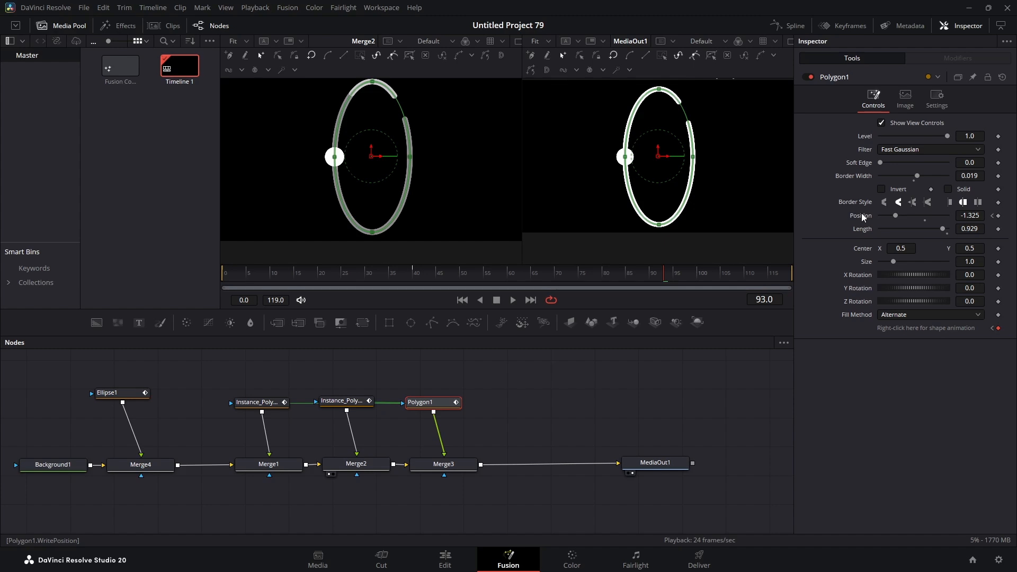
pyautogui.click(122, 393)
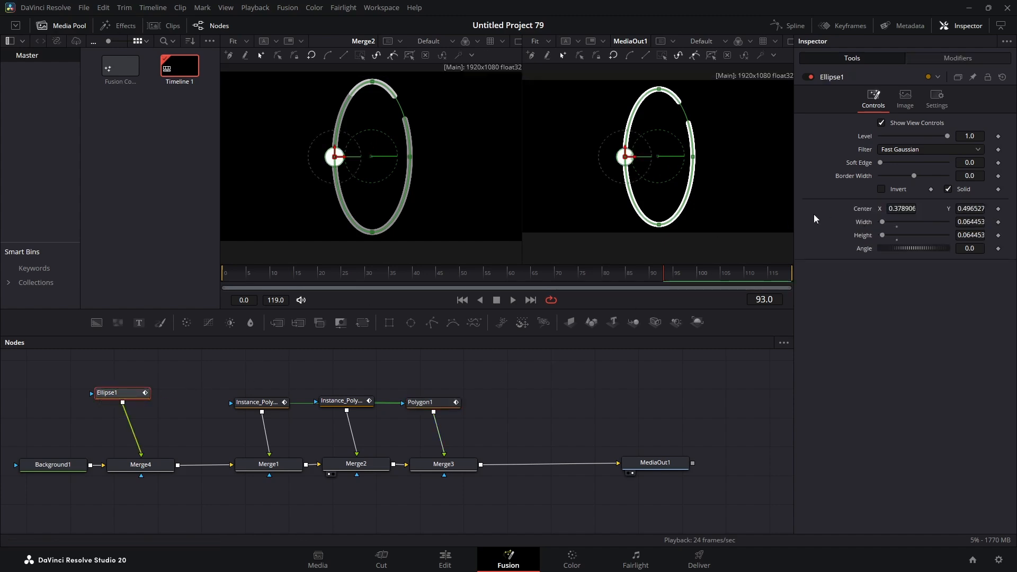
pyautogui.click(970, 59)
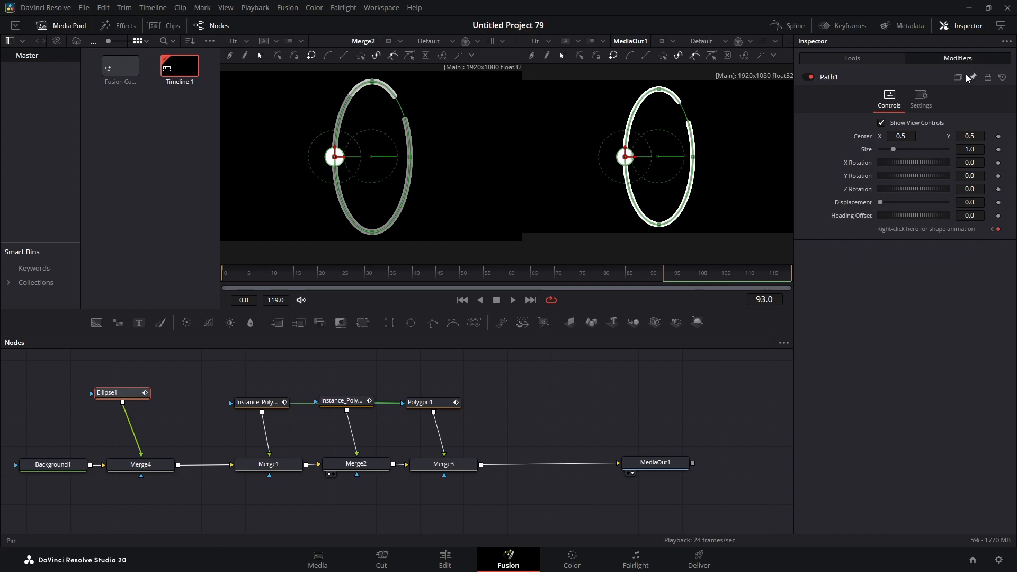
pyautogui.rightClick(858, 204)
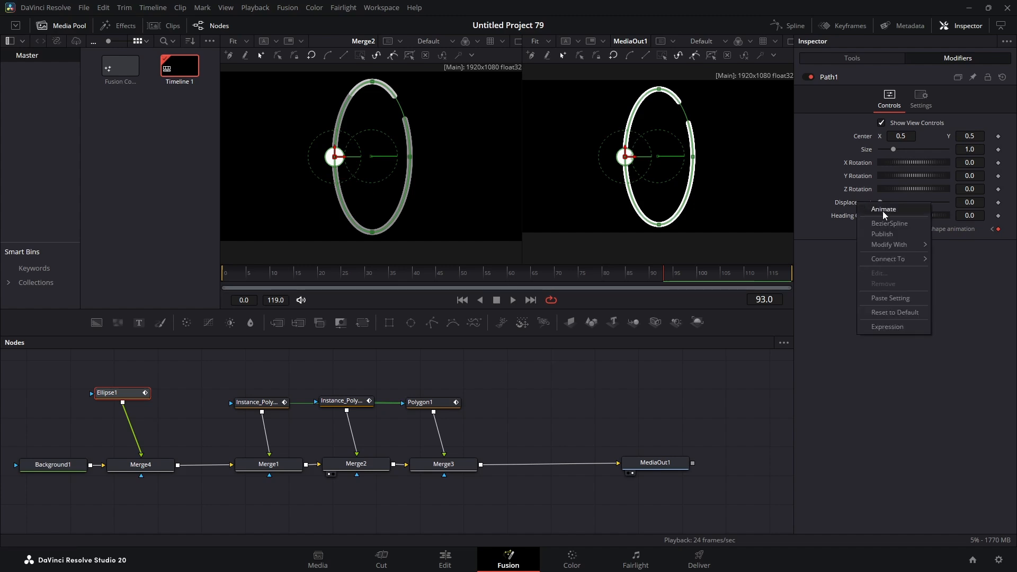
pyautogui.click(887, 326)
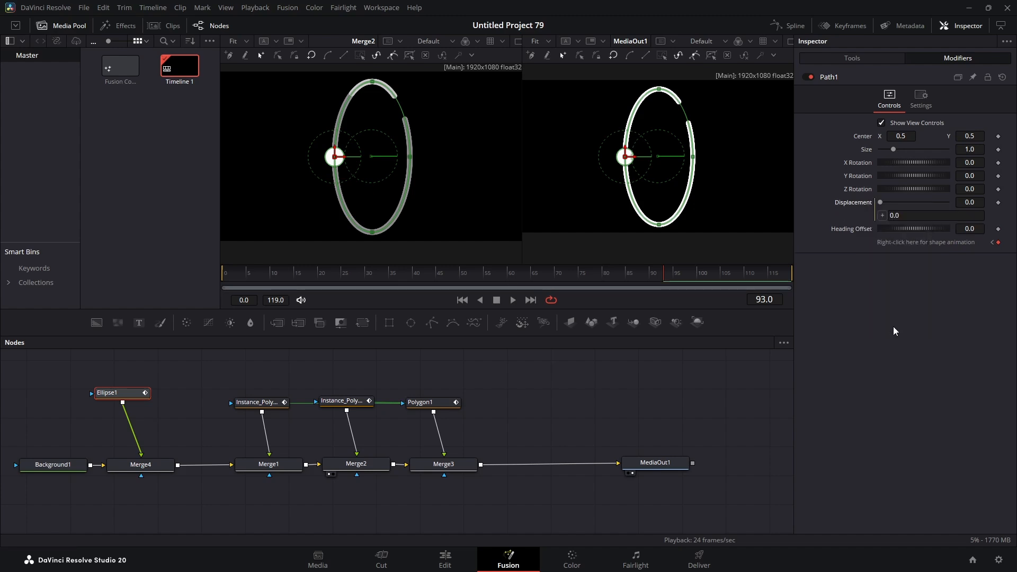
pyautogui.click(889, 215)
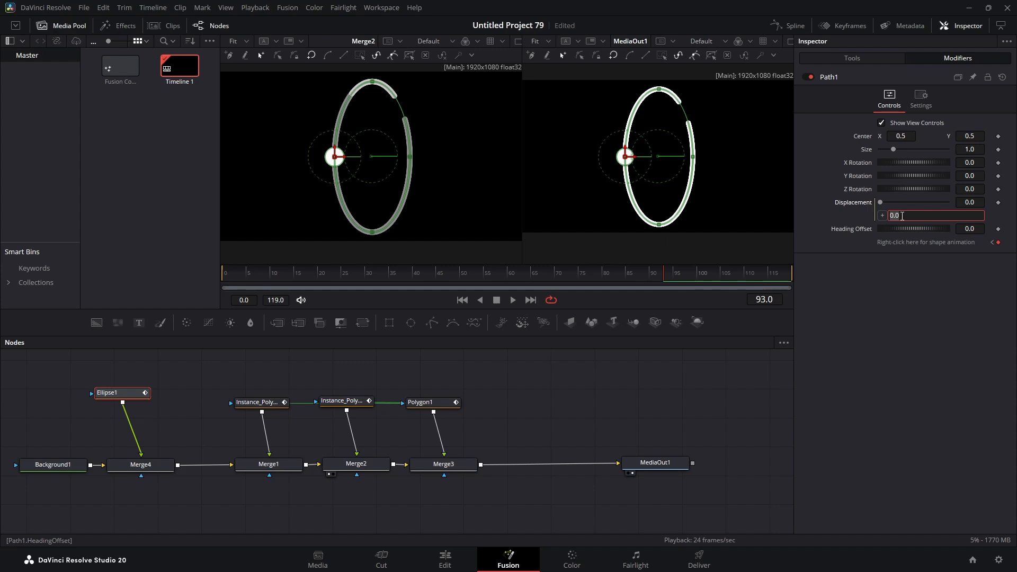
pyautogui.write('Polygon1.WritePosition')
pyautogui.press('Tab')
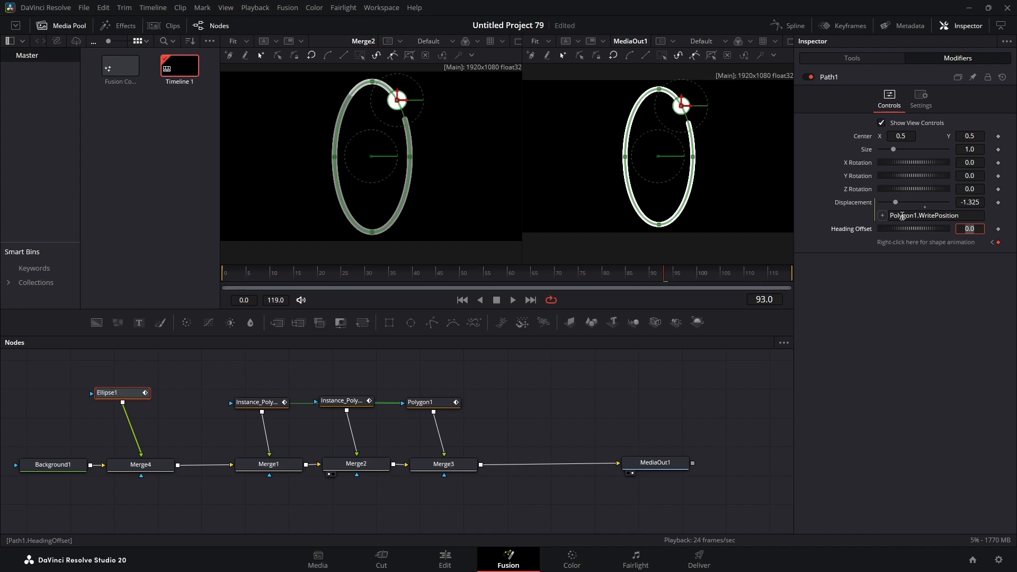
pyautogui.click(351, 271)
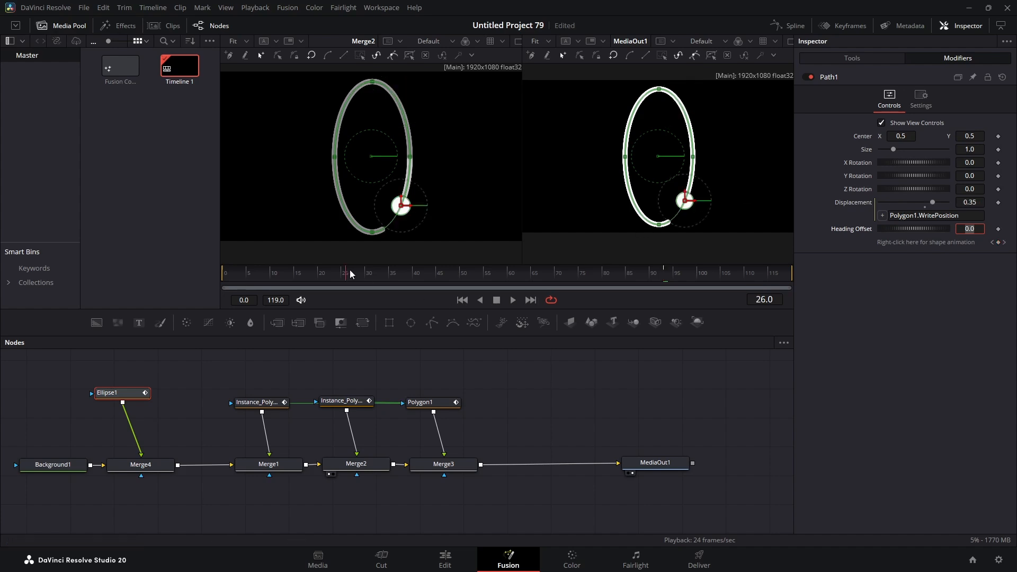
pyautogui.moveTo(355, 275)
pyautogui.mouseDown()
pyautogui.moveTo(265, 281)
pyautogui.moveTo(423, 272)
pyautogui.moveTo(356, 286)
pyautogui.mouseUp()
pyautogui.moveTo(305, 287)
pyautogui.mouseDown()
pyautogui.moveTo(293, 287)
pyautogui.moveTo(345, 288)
pyautogui.moveTo(304, 292)
pyautogui.mouseUp()
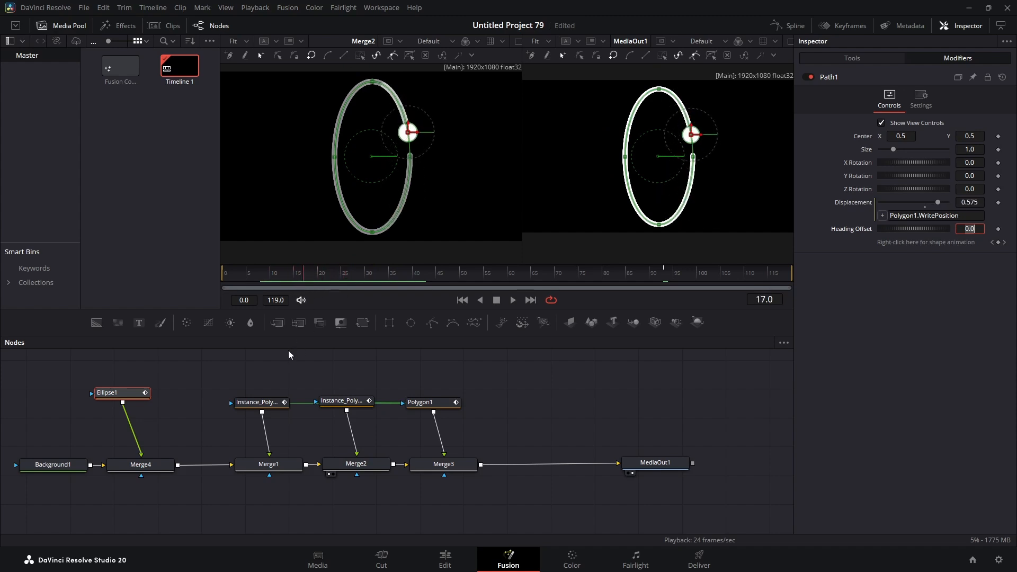
# Preview Ellipse1 on its own in the first viewer, and switch that viewer to Merge4
pyautogui.click(126, 392)
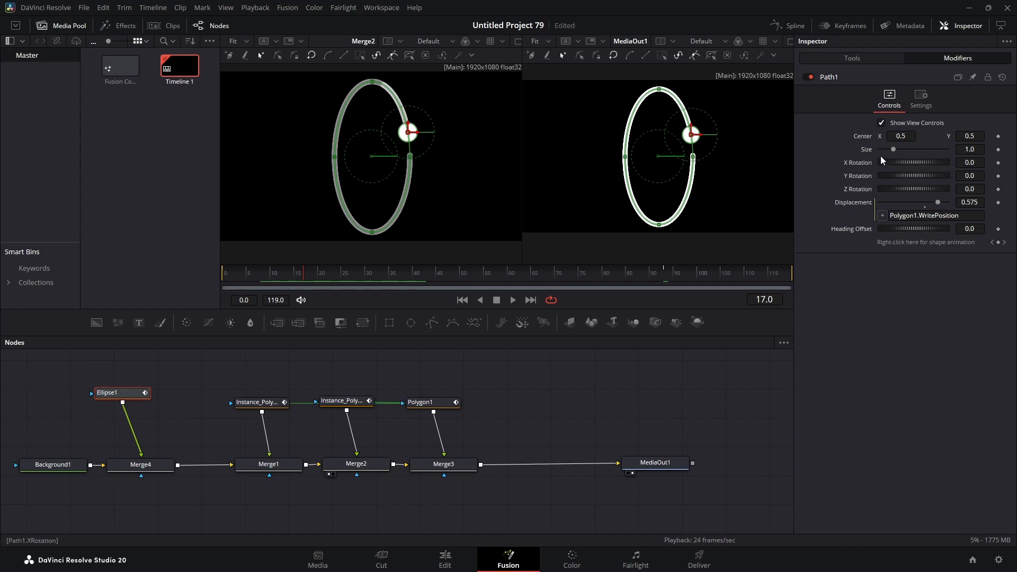
pyautogui.click(409, 133)
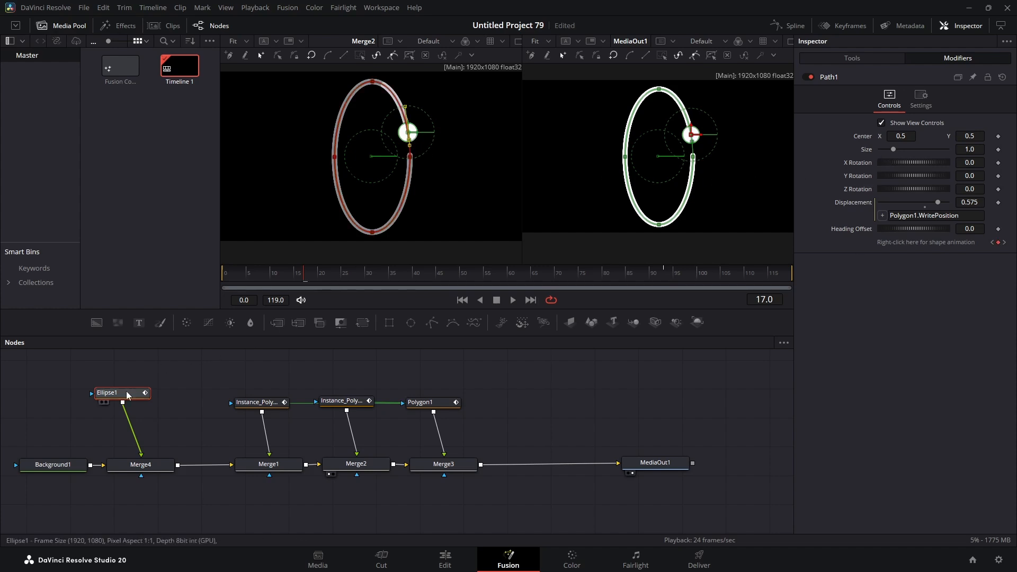
pyautogui.press('1')
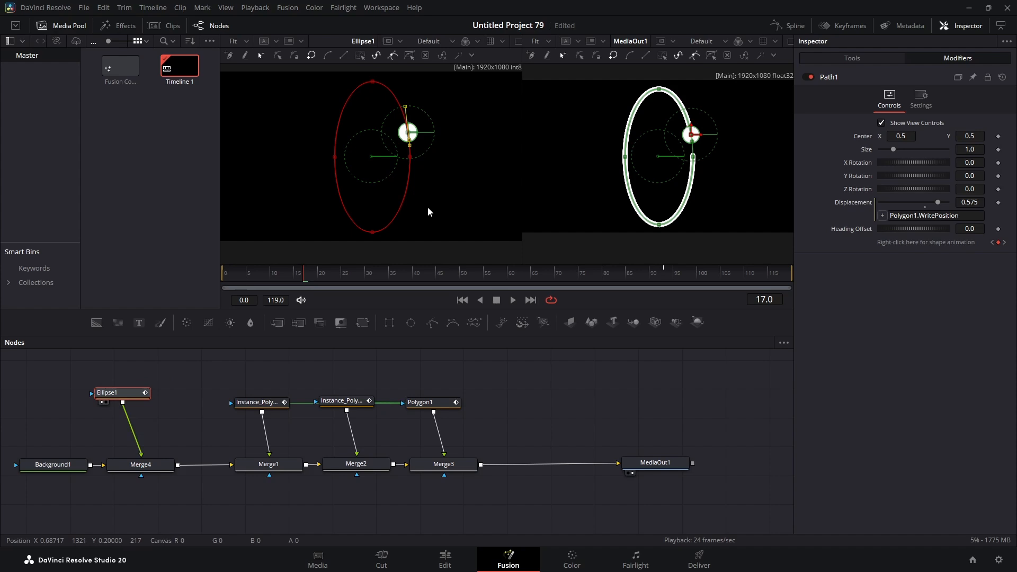
pyautogui.click(413, 139)
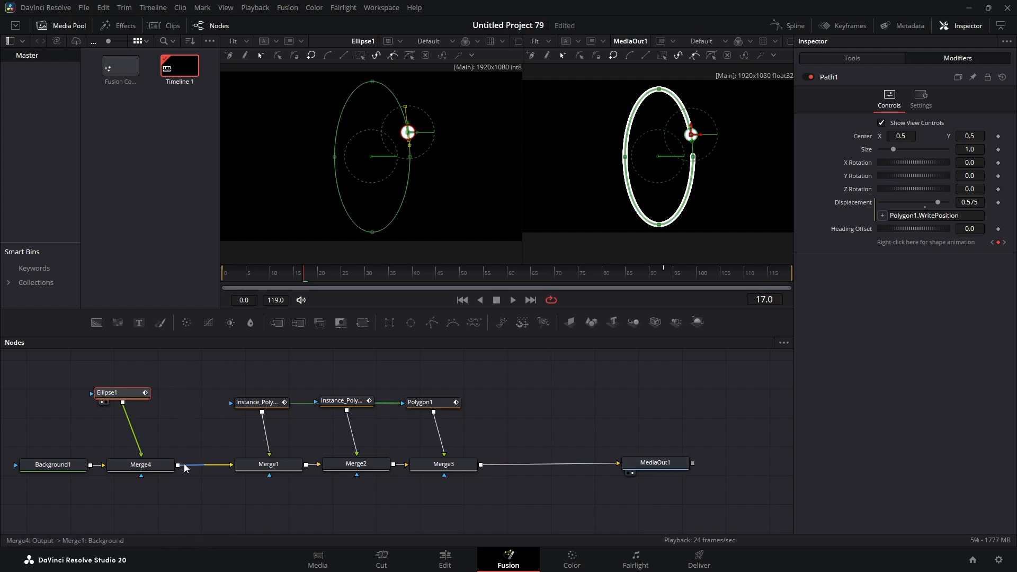
pyautogui.click(143, 464)
pyautogui.moveTo(253, 287); pyautogui.dragTo(273, 252)
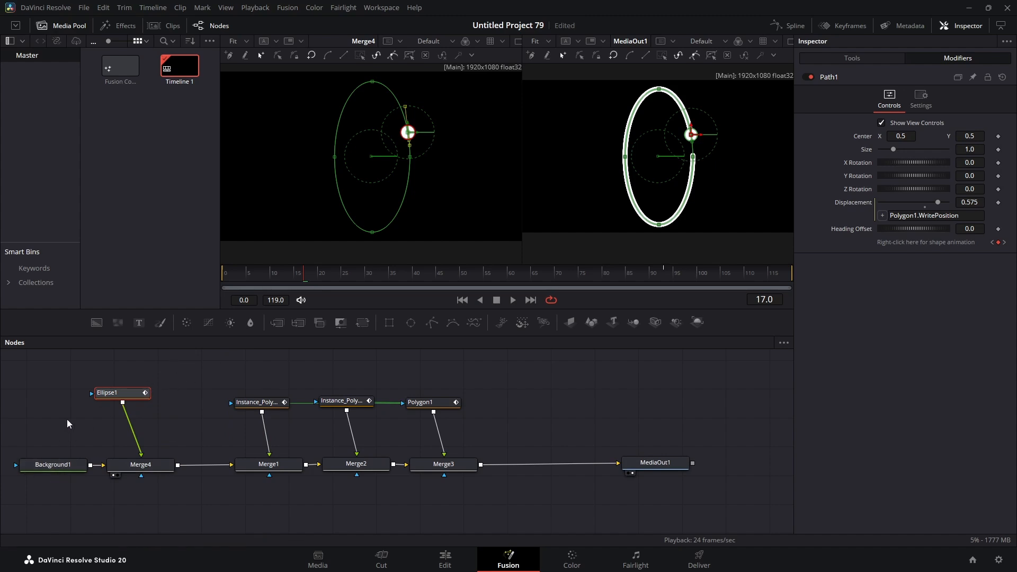
# Save the project and make Background1 fully transparent with an Alpha of 0.0
pyautogui.hotkey('ctrl', 's')
pyautogui.click(65, 464)
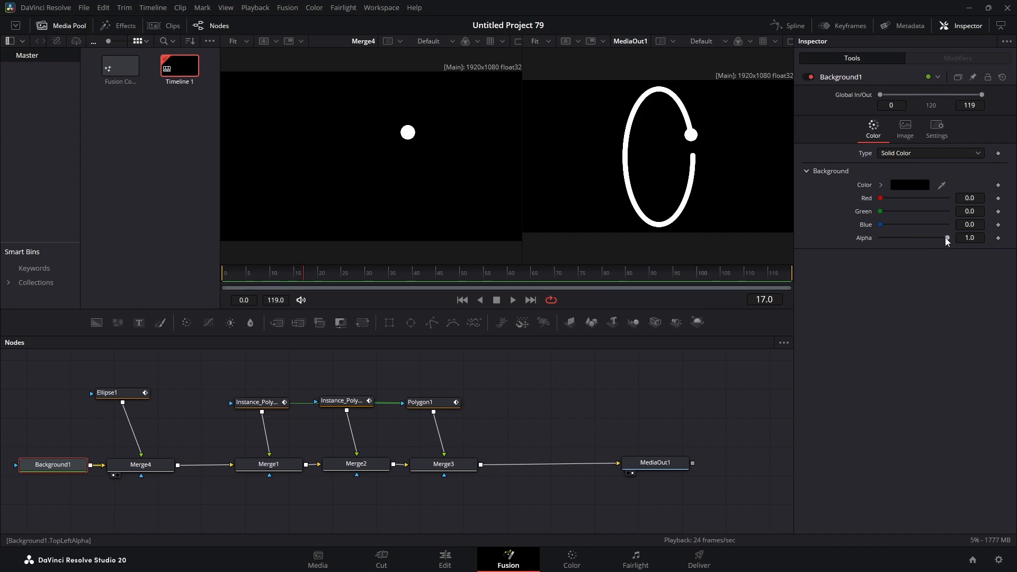
pyautogui.moveTo(947, 238); pyautogui.dragTo(870, 242)
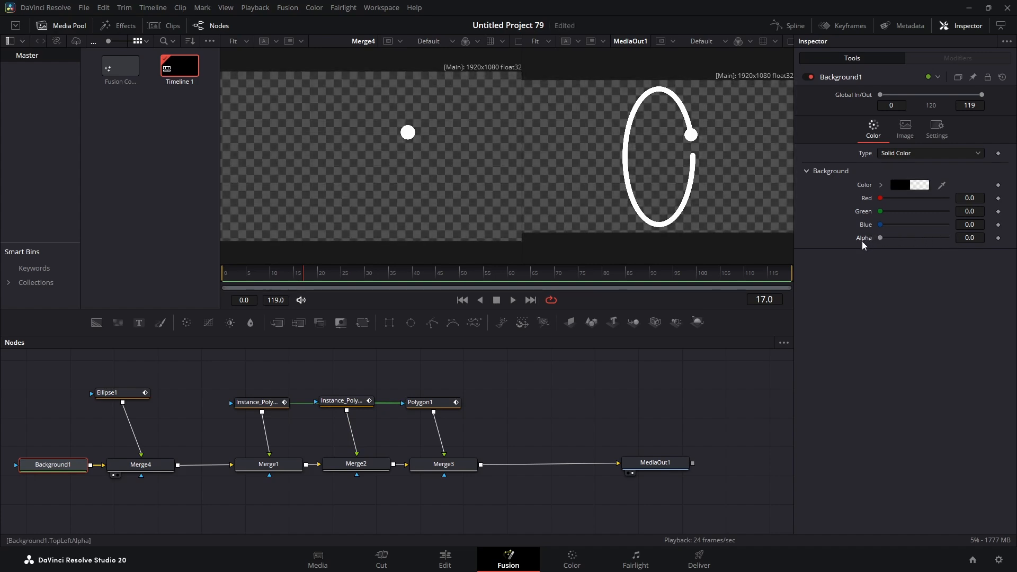
# Add a Duplicate node directly after Merge3 and move MediaOut1 away to make room for it
pyautogui.click(443, 465)
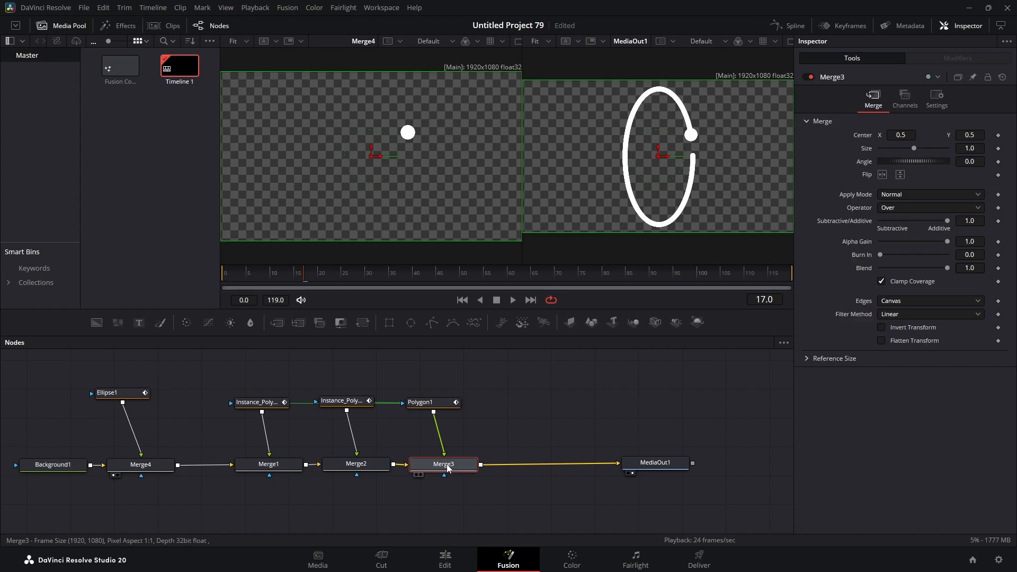
pyautogui.hotkey('shift', 'space')
pyautogui.write('glo')
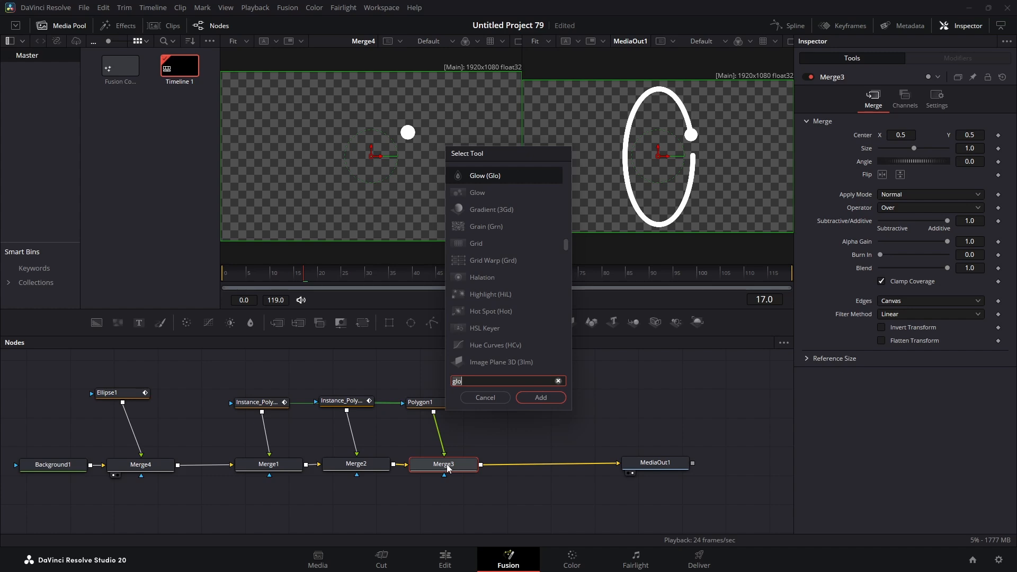
pyautogui.press('BackSpace')
pyautogui.press('BackSpace')
pyautogui.press('BackSpace')
pyautogui.write('dupli')
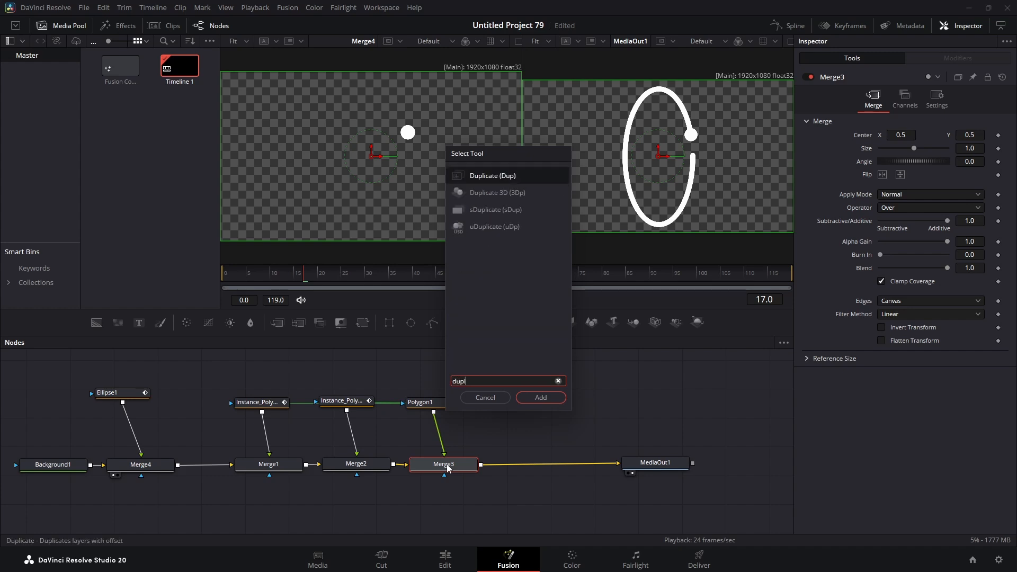
pyautogui.click(530, 396)
pyautogui.moveTo(655, 462); pyautogui.dragTo(711, 465)
# Set Duplicate1 to 3 copies with an Angle of about -122.6, and return the playhead to frame 0
pyautogui.click(547, 468)
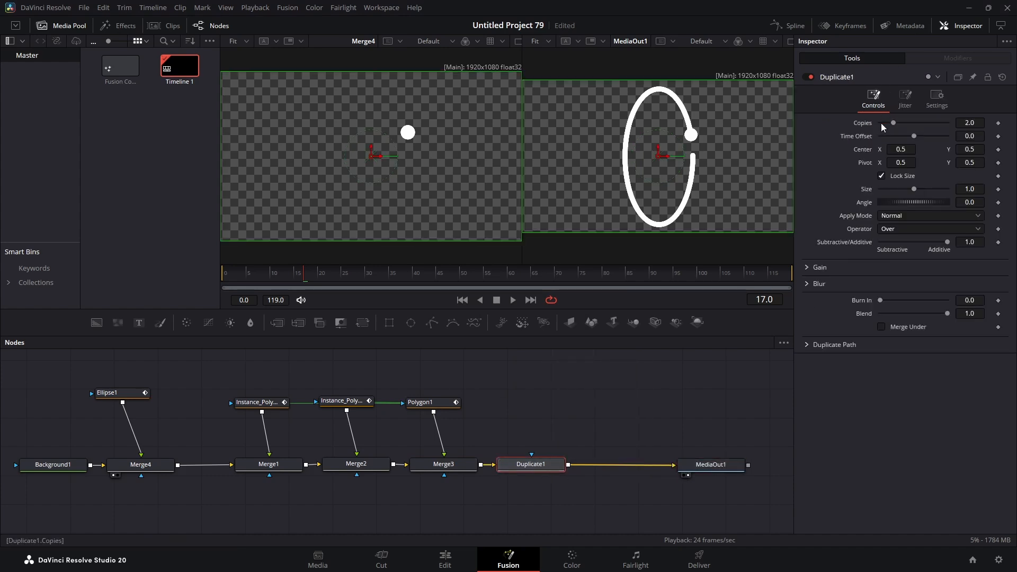
pyautogui.click(974, 122)
pyautogui.write('2.2')
pyautogui.press('Return')
pyautogui.click(972, 123)
pyautogui.write('3')
pyautogui.press('Tab')
pyautogui.moveTo(920, 202); pyautogui.dragTo(897, 208)
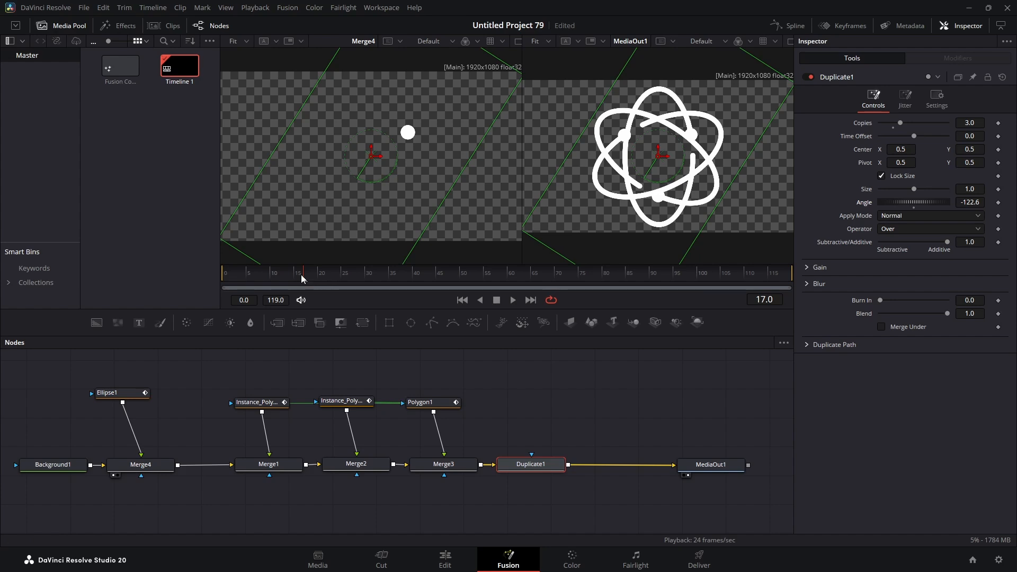
pyautogui.moveTo(301, 274); pyautogui.dragTo(201, 283)
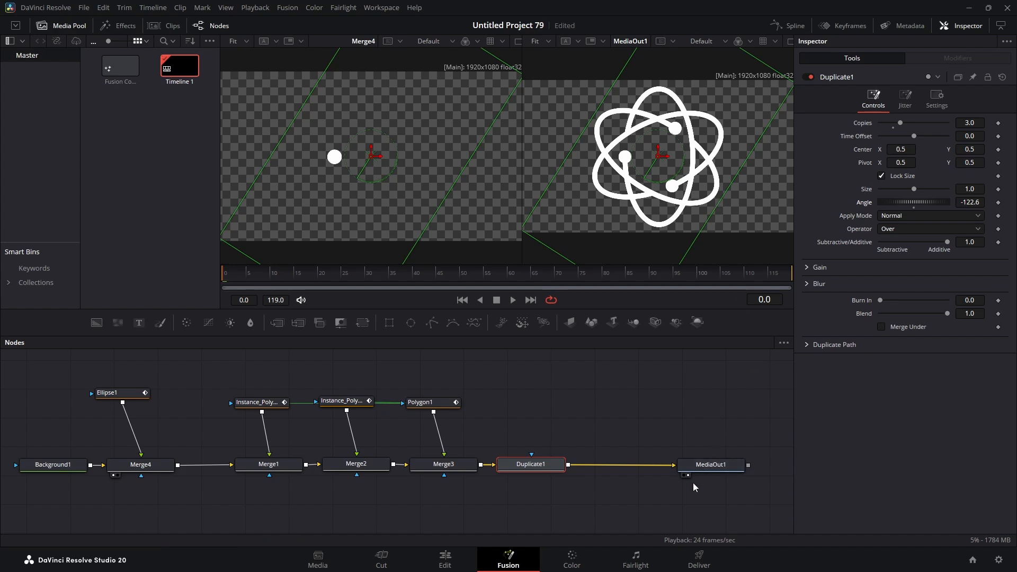
pyautogui.click(687, 475)
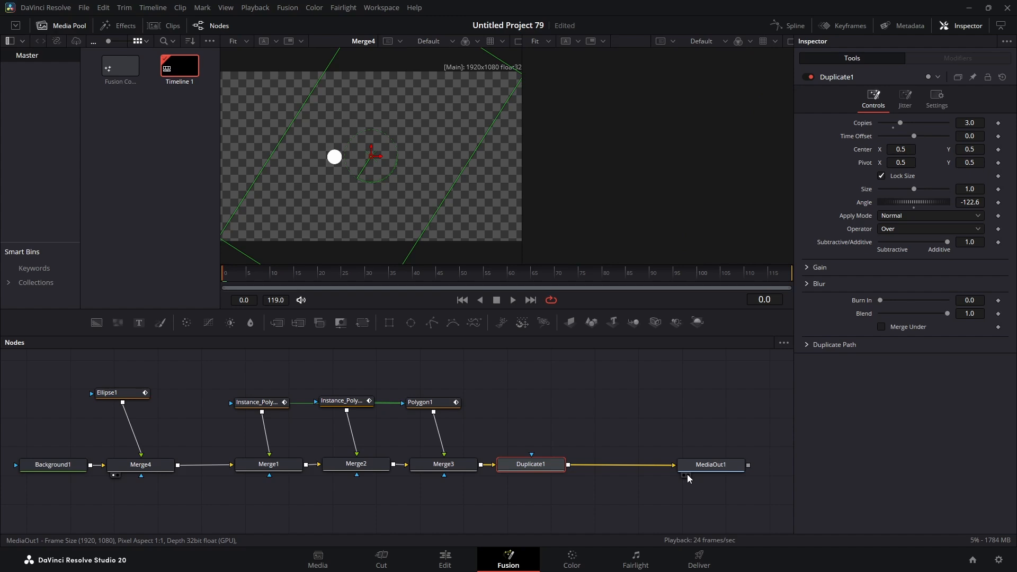
pyautogui.click(686, 475)
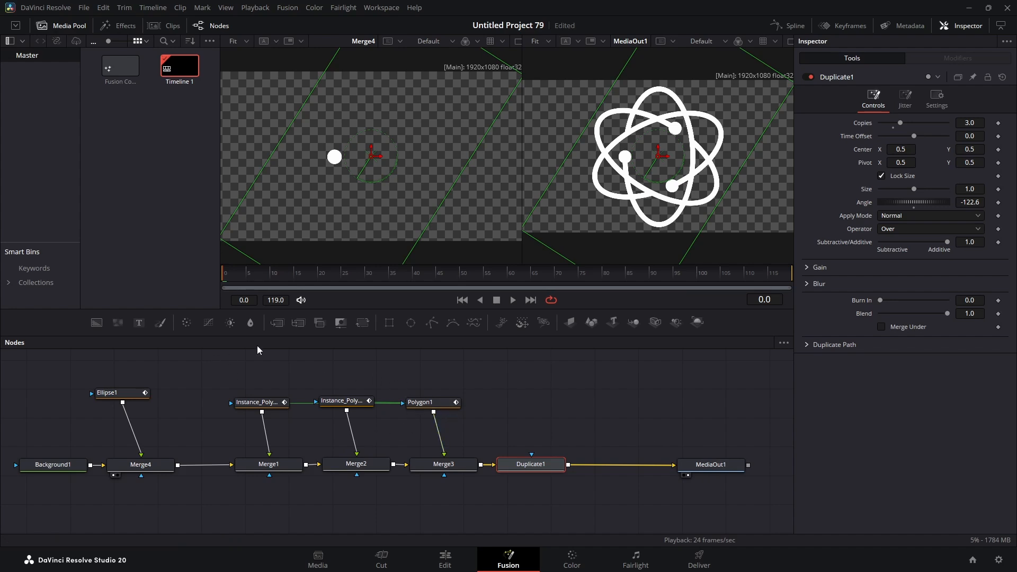
# Add an unconnected Ellipse mask above Duplicate1, and insert a Merge node between Duplicate1 and MediaOut1
pyautogui.moveTo(410, 322); pyautogui.dragTo(549, 388)
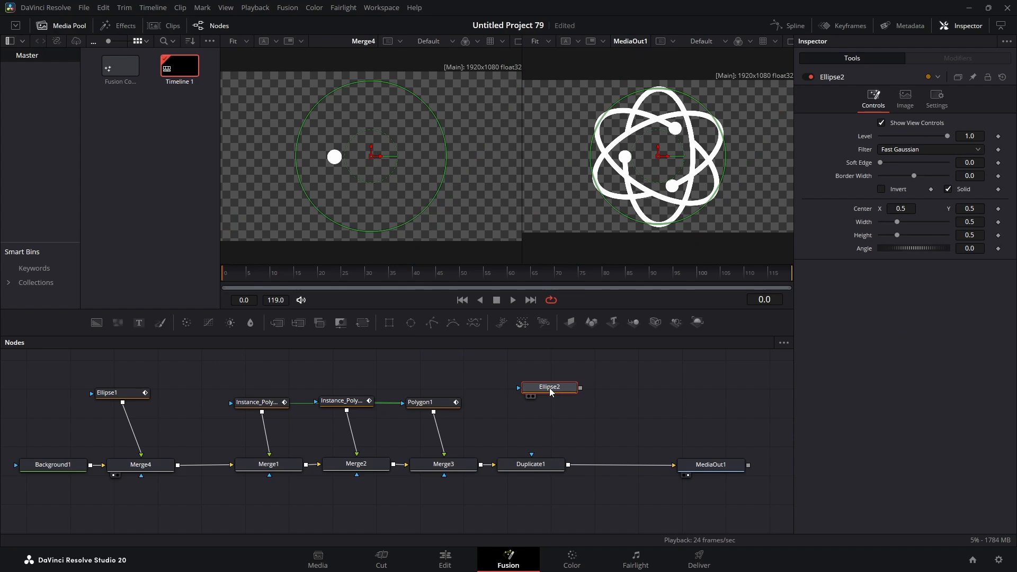
pyautogui.click(538, 461)
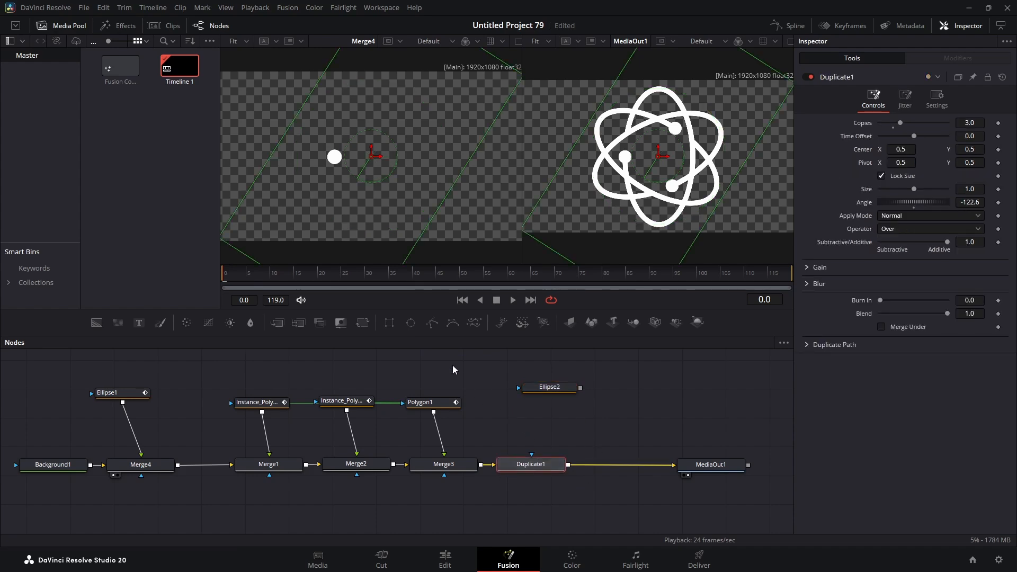
pyautogui.click(277, 323)
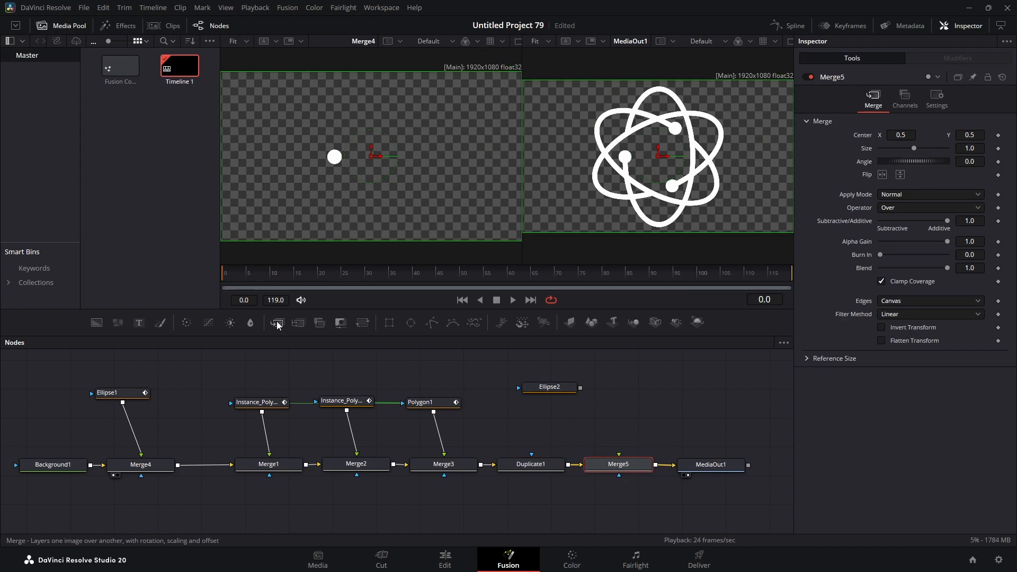
pyautogui.moveTo(688, 465); pyautogui.dragTo(707, 463)
# Move the whole chain from Background1 to Merge5 away from MediaOut1, and bring Ellipse2 closer to Merge5
pyautogui.moveTo(651, 485); pyautogui.dragTo(52, 401)
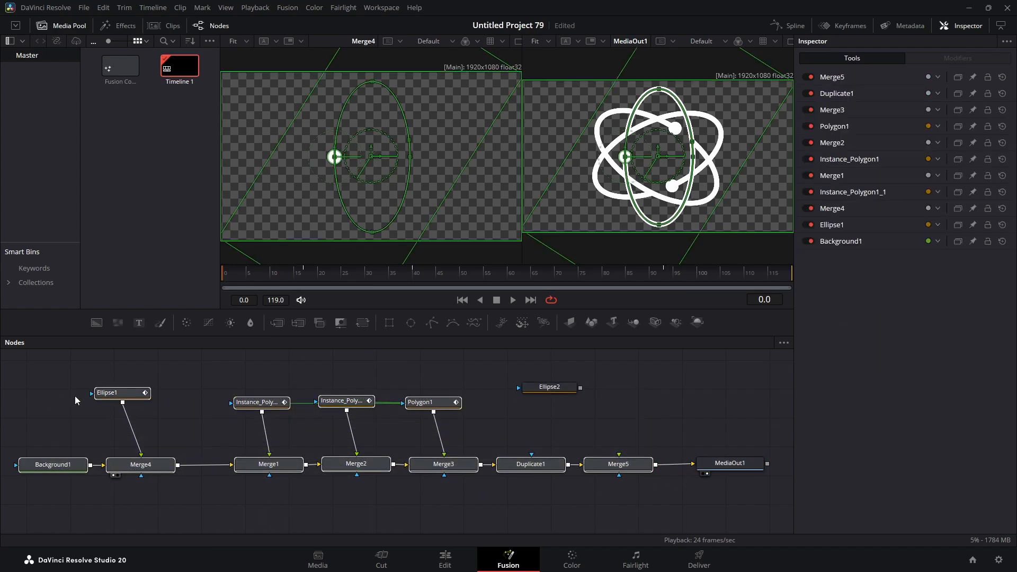
pyautogui.moveTo(434, 408); pyautogui.dragTo(229, 403)
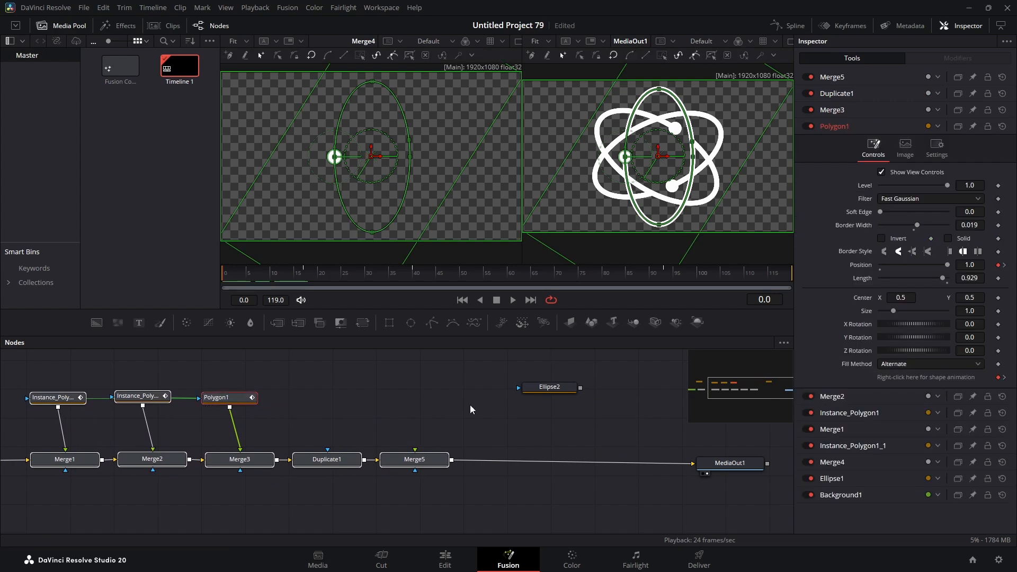
pyautogui.moveTo(549, 393); pyautogui.dragTo(496, 397)
pyautogui.click(427, 460)
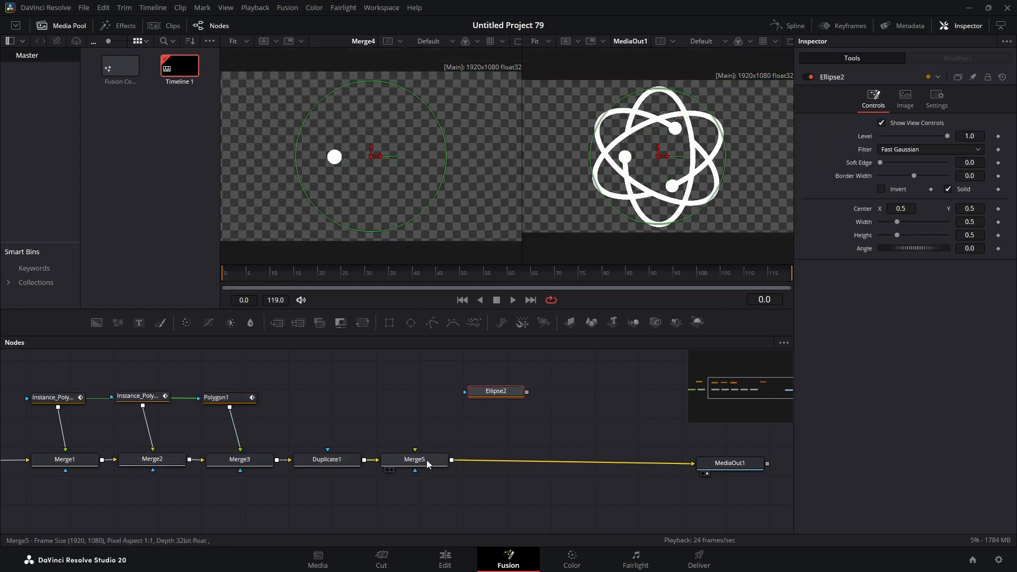
pyautogui.click(427, 425)
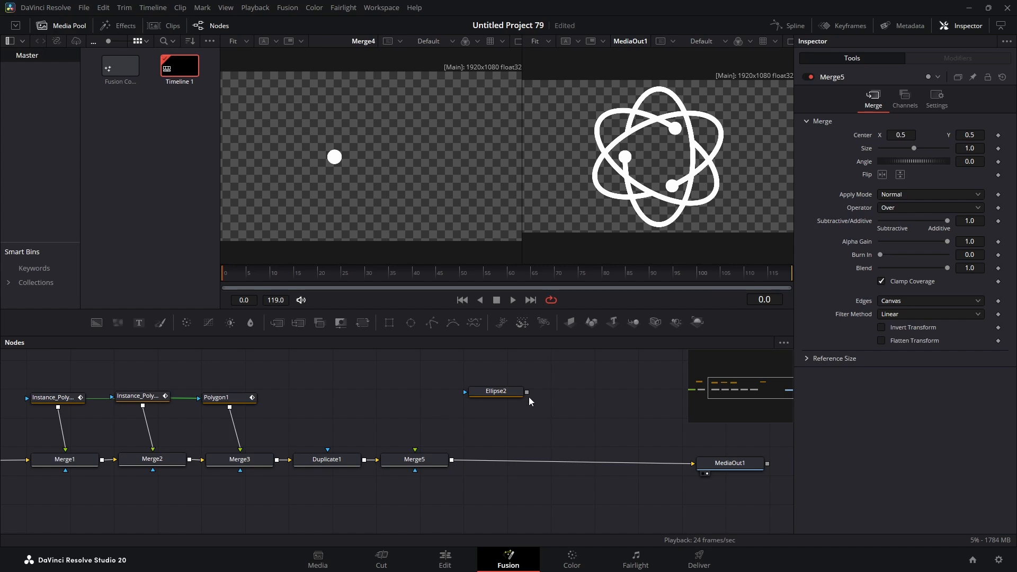
# Connect Ellipse2 to Merge5's foreground, and set the ellipse to about 0.113 wide and high with a Soft Edge of 0.0283
pyautogui.moveTo(526, 392); pyautogui.dragTo(417, 448)
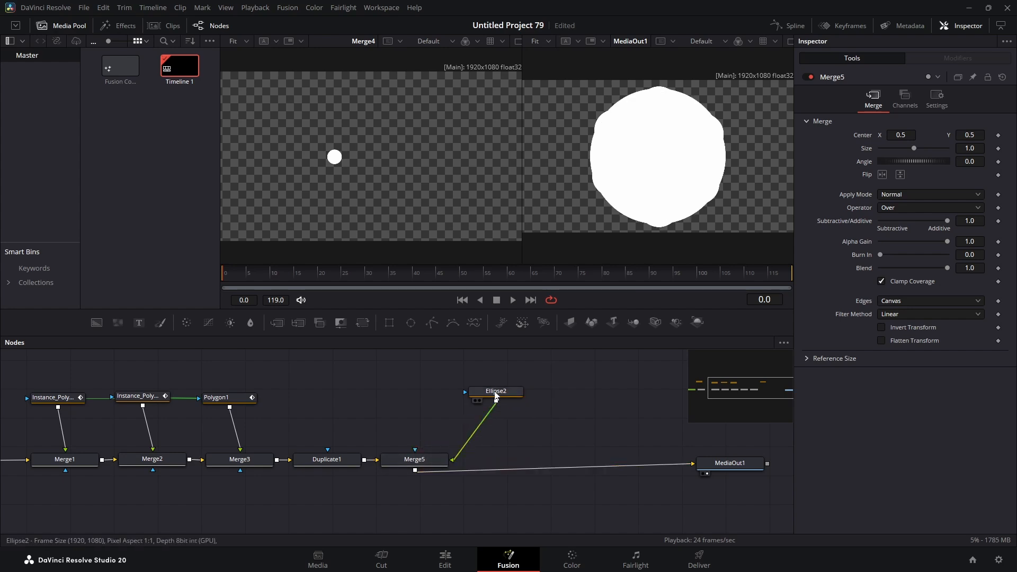
pyautogui.moveTo(495, 394); pyautogui.dragTo(426, 391)
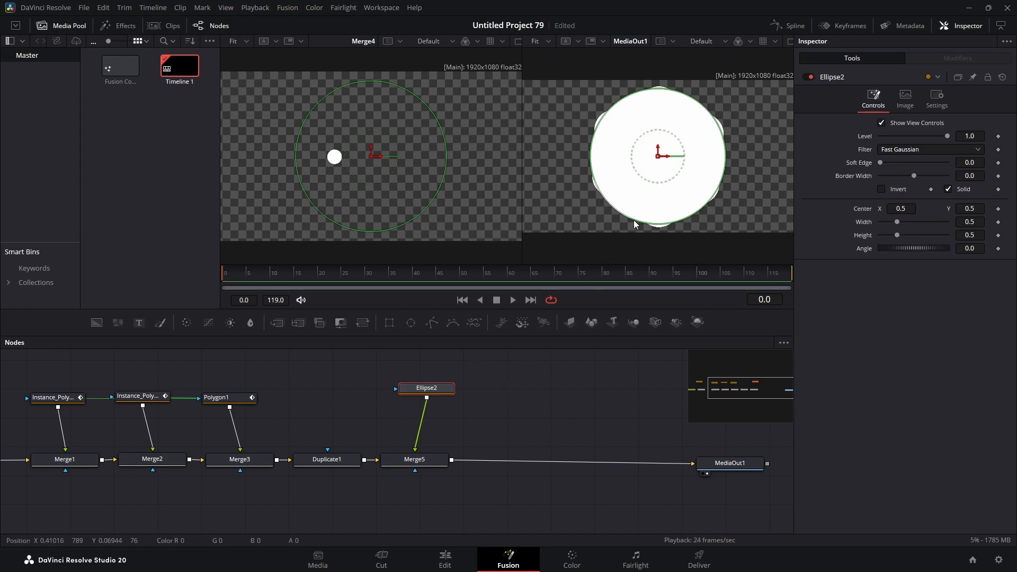
pyautogui.moveTo(633, 219); pyautogui.dragTo(662, 175)
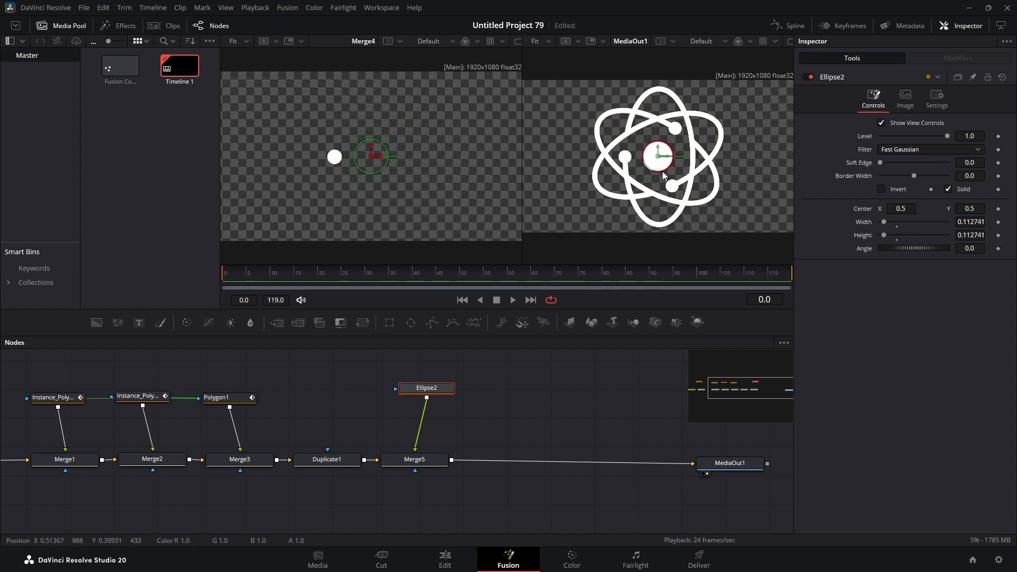
pyautogui.moveTo(879, 163); pyautogui.dragTo(889, 161)
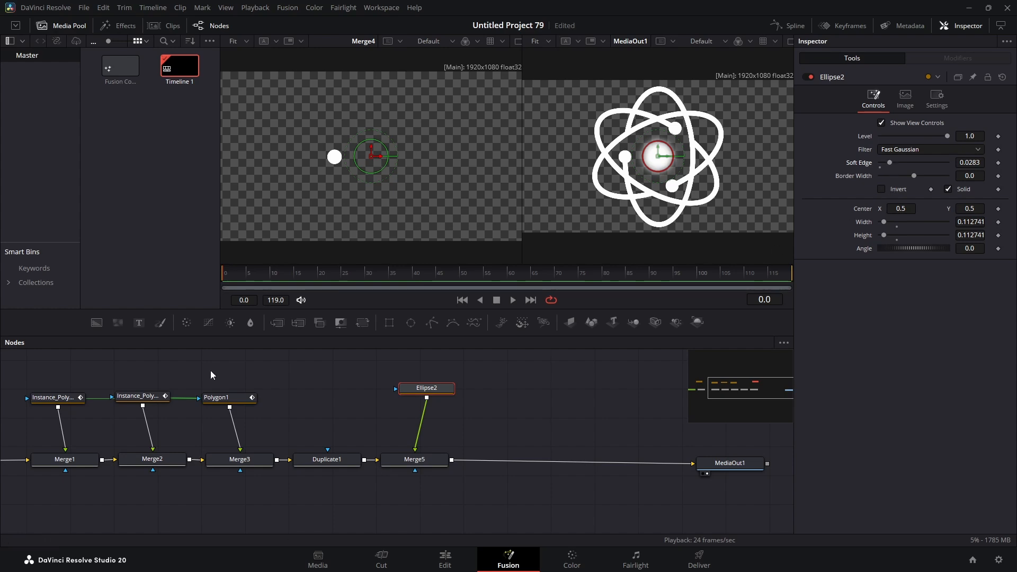
# Add an unconnected Background node near Ellipse2 and colour it blue with Red 0.0, Green about 0.333 and Blue 1.0
pyautogui.moveTo(96, 323); pyautogui.dragTo(540, 410)
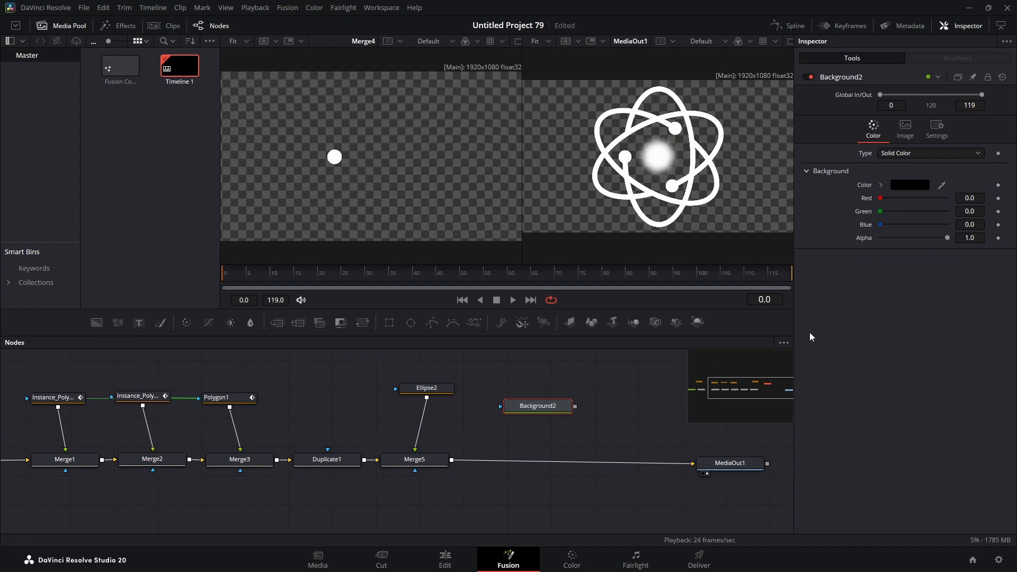
pyautogui.click(910, 185)
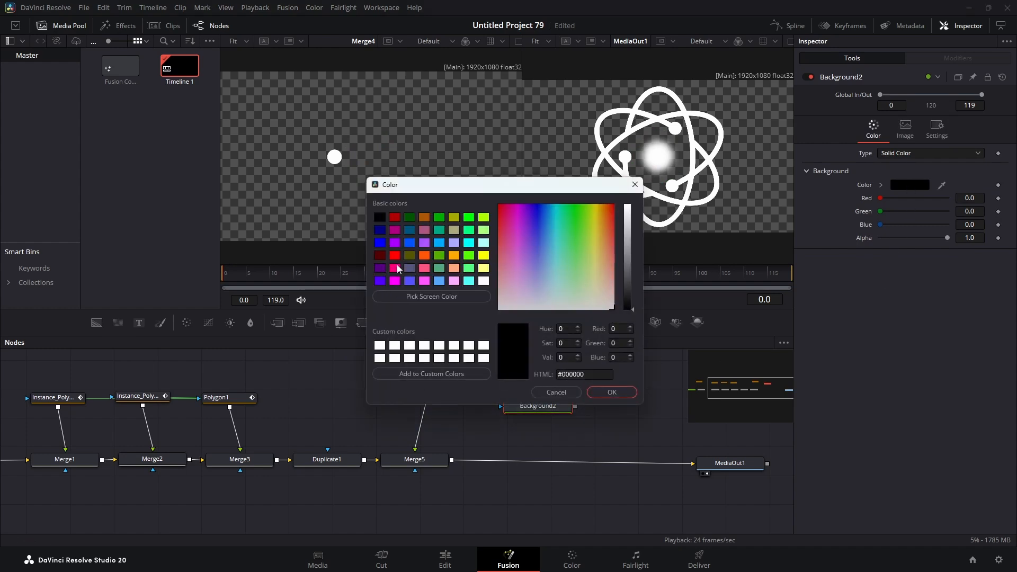
pyautogui.click(409, 242)
pyautogui.click(612, 392)
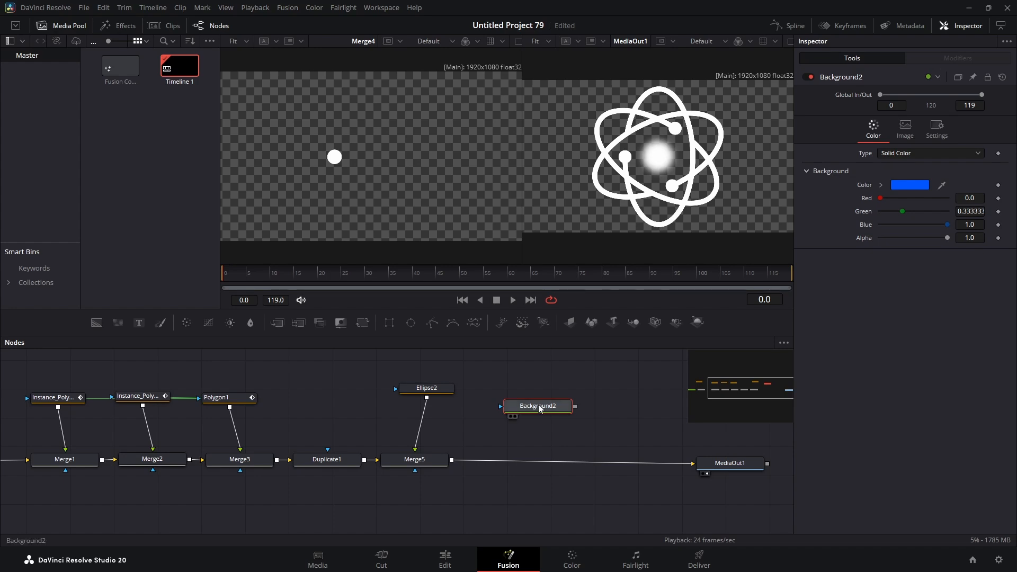
# Feed Merge5 into Background2 as its mask and connect Background2 to MediaOut1, with Merge5 and Background2 shown in the two viewers
pyautogui.click(514, 416)
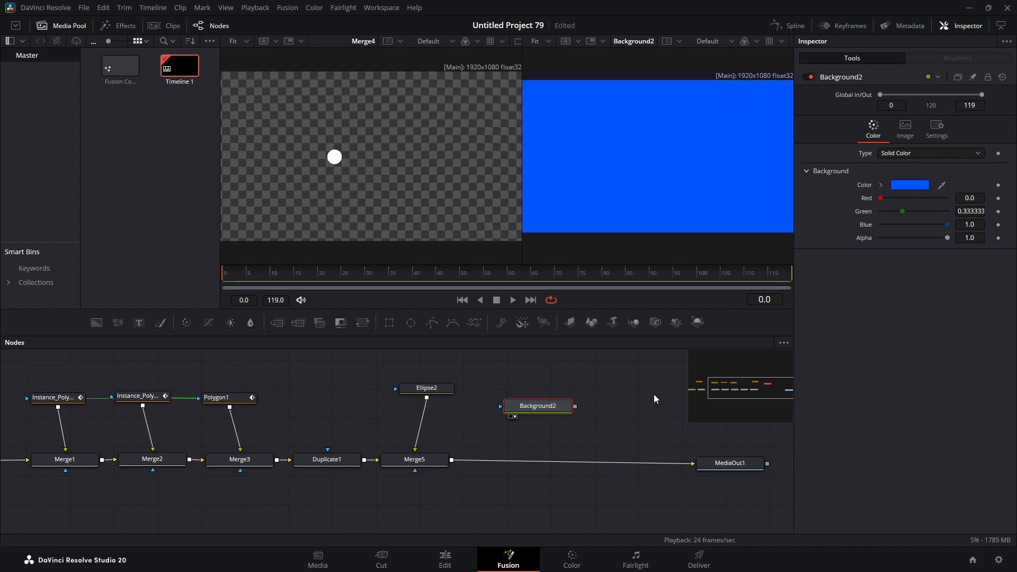
pyautogui.click(387, 469)
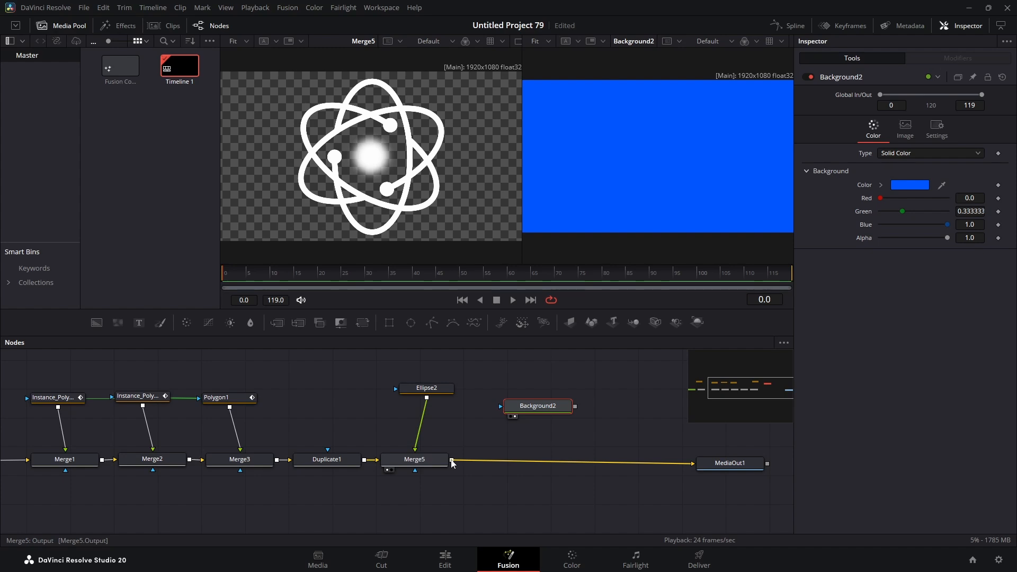
pyautogui.moveTo(451, 460); pyautogui.dragTo(546, 411)
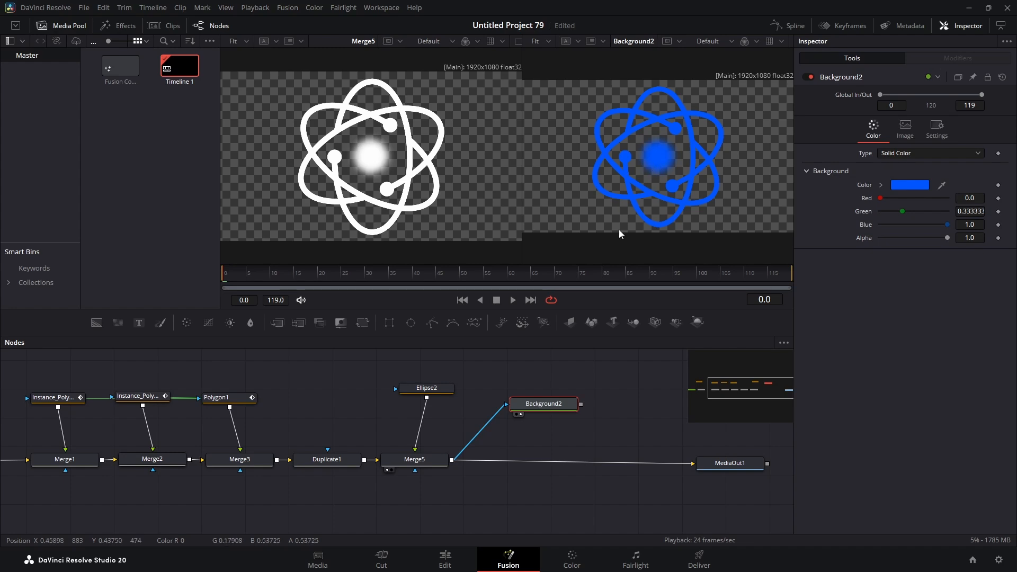
pyautogui.moveTo(581, 407); pyautogui.dragTo(696, 466)
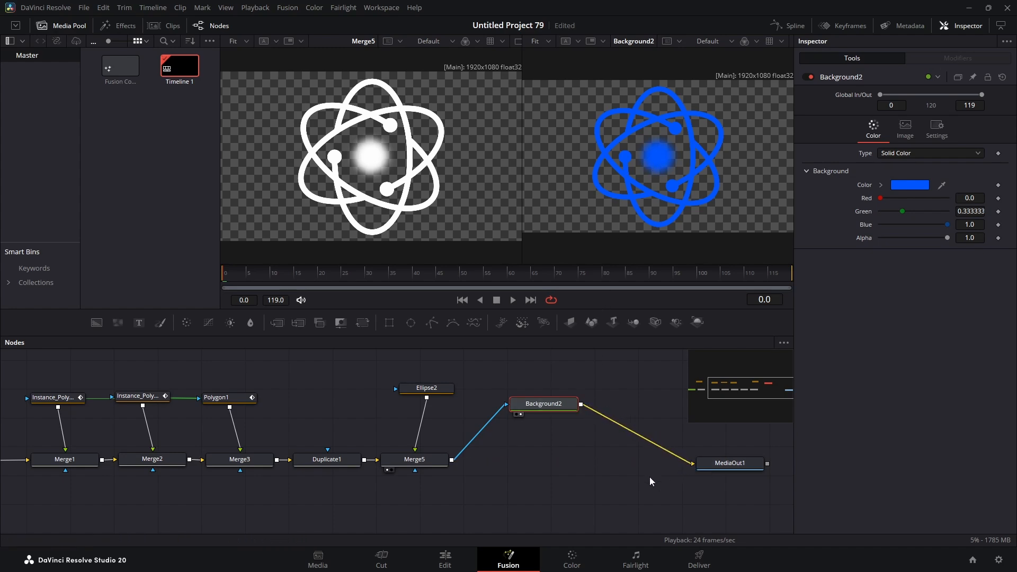
# Line up the Merge chain, Background2 and MediaOut1 in roughly one row, with Background2 close to Merge5
pyautogui.moveTo(554, 407); pyautogui.dragTo(558, 441)
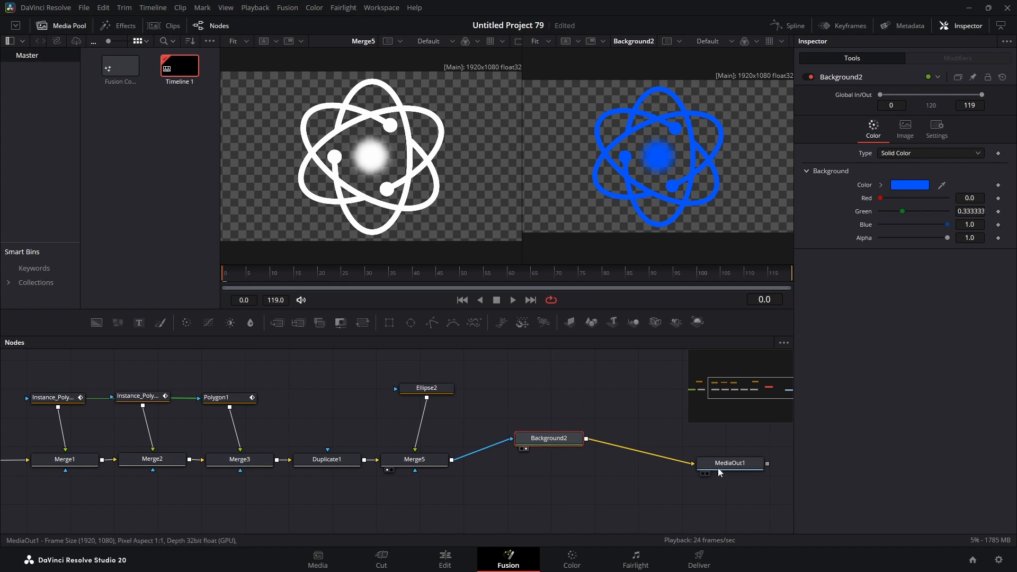
pyautogui.moveTo(721, 464); pyautogui.dragTo(724, 443)
pyautogui.moveTo(423, 487); pyautogui.dragTo(98, 374)
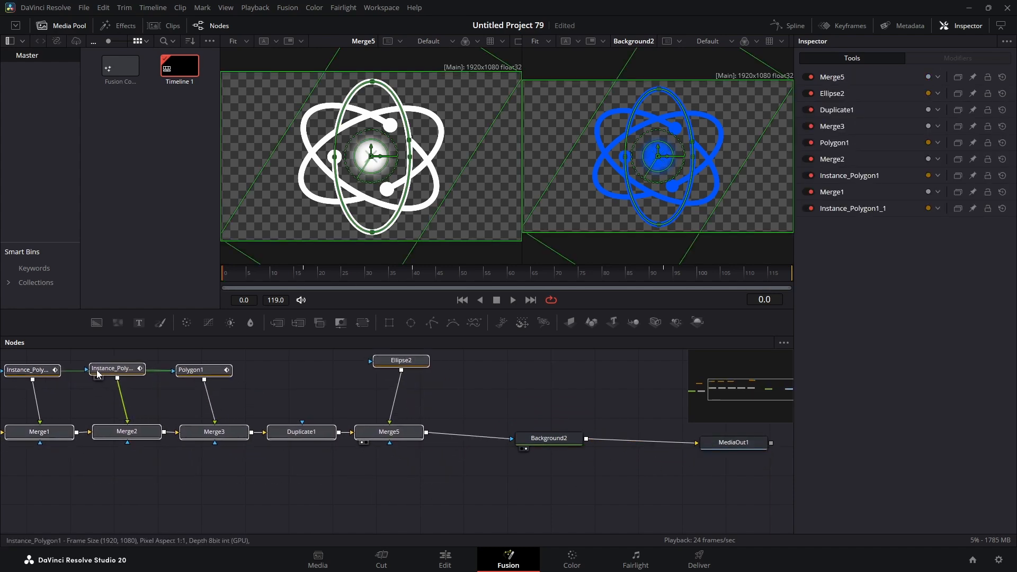
pyautogui.moveTo(541, 439); pyautogui.dragTo(506, 437)
pyautogui.click(505, 436)
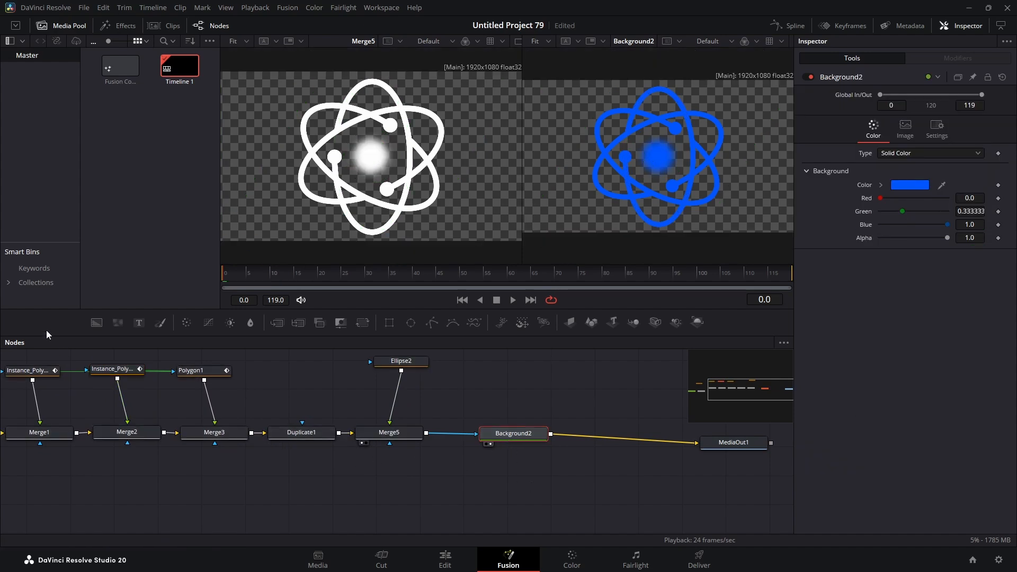
# Add a black Background node below Background2, merge Background2 over it, and route the new Merge into MediaOut1, shown in the viewer
pyautogui.moveTo(91, 322); pyautogui.dragTo(516, 480)
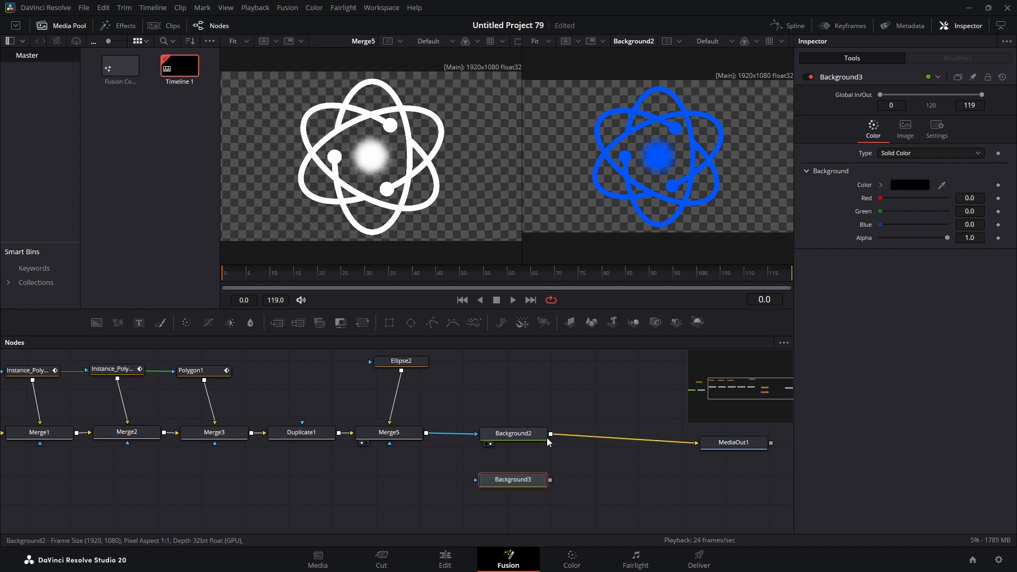
pyautogui.moveTo(551, 433); pyautogui.dragTo(553, 481)
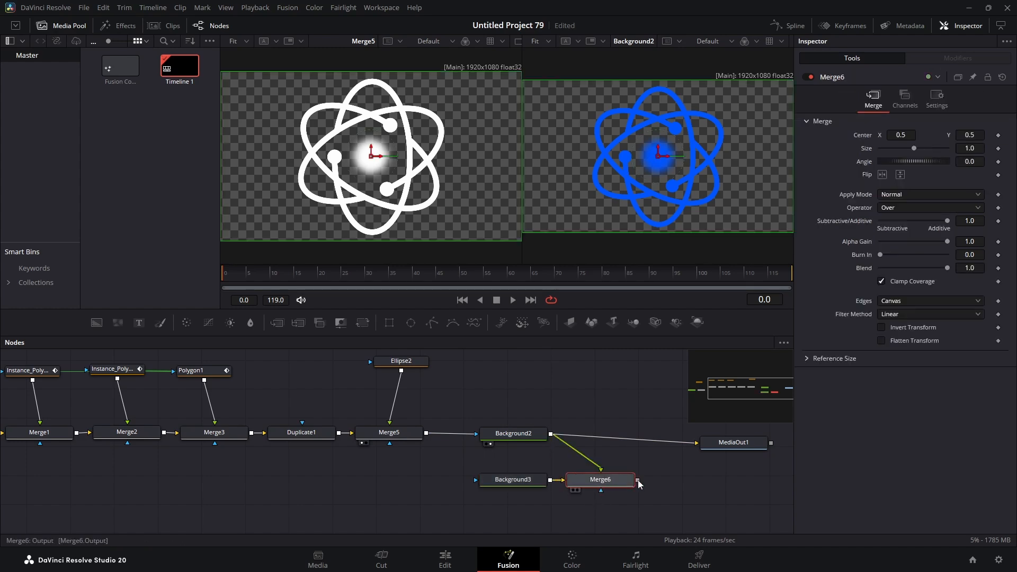
pyautogui.moveTo(638, 479); pyautogui.dragTo(697, 443)
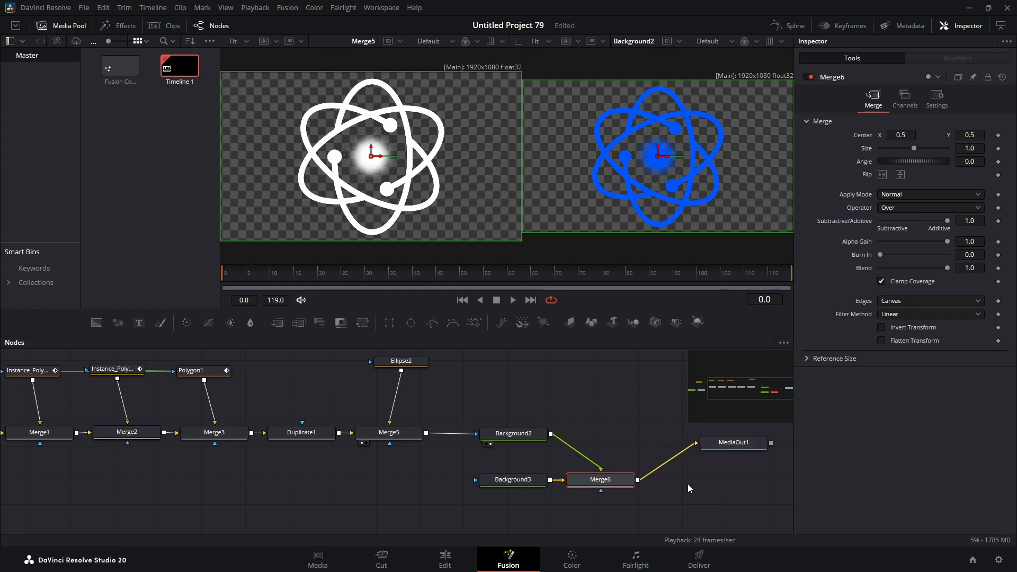
pyautogui.moveTo(516, 482); pyautogui.dragTo(495, 483)
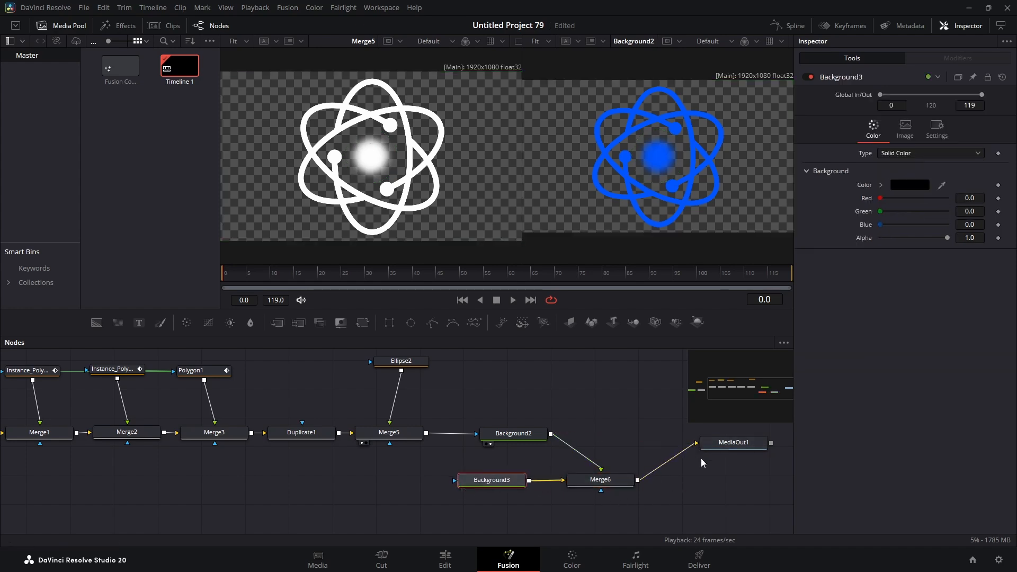
pyautogui.click(711, 453)
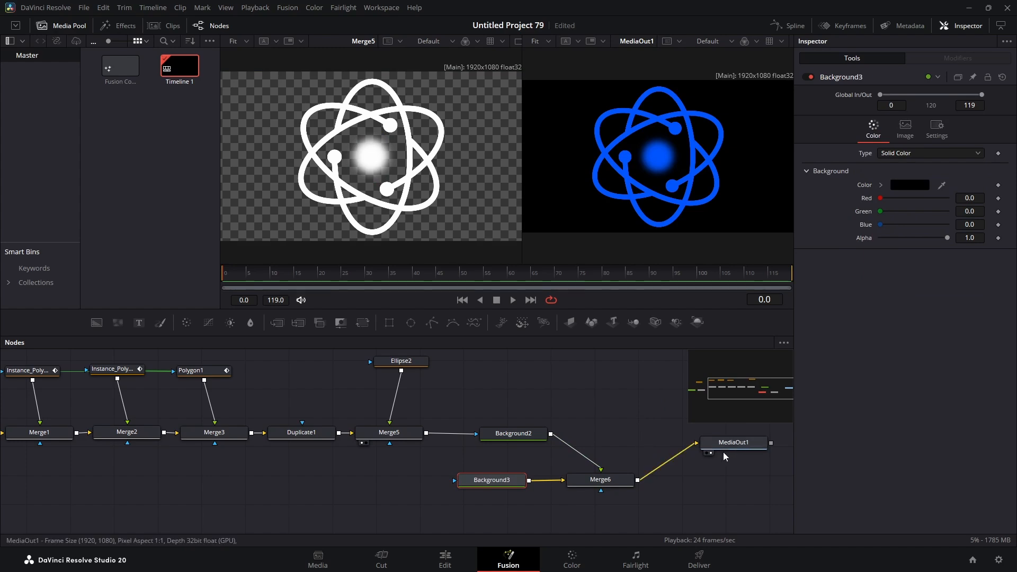
# Rearrange the output nodes with Background2 raised directly above Merge6, and Background3 and MediaOut1 on either side of Merge6
pyautogui.moveTo(734, 447); pyautogui.dragTo(726, 468)
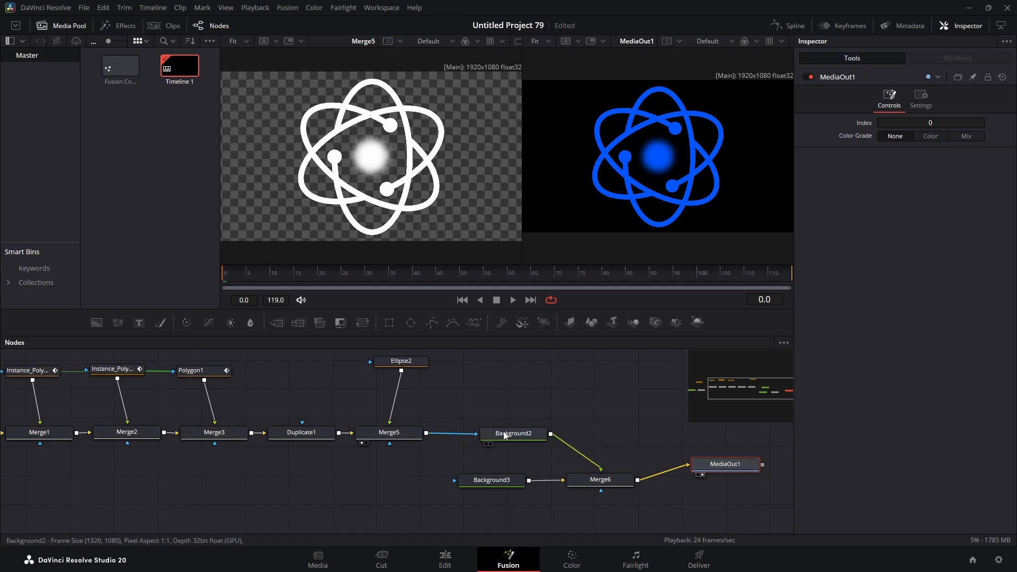
pyautogui.moveTo(505, 434); pyautogui.dragTo(563, 379)
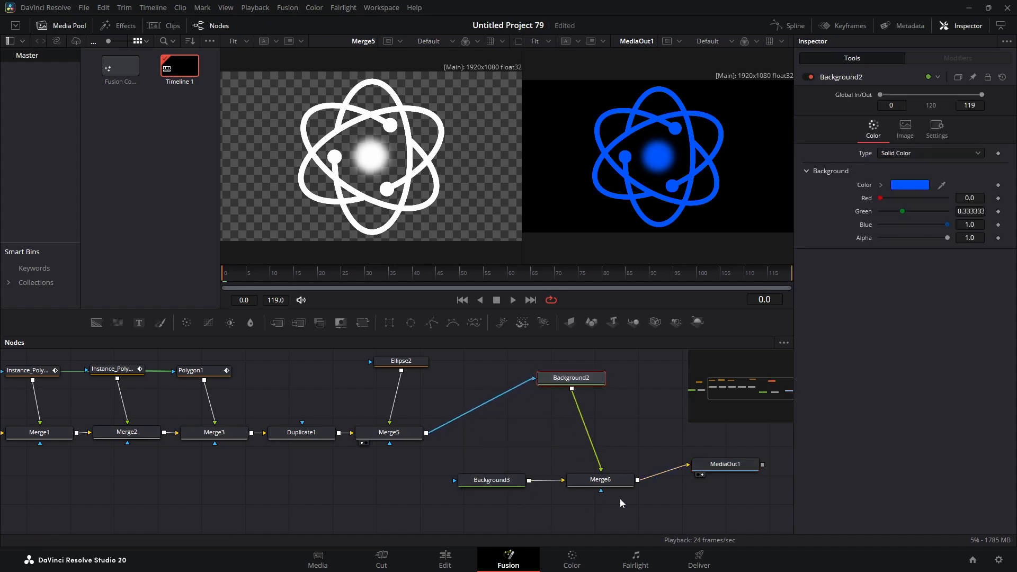
pyautogui.moveTo(612, 484); pyautogui.dragTo(597, 487)
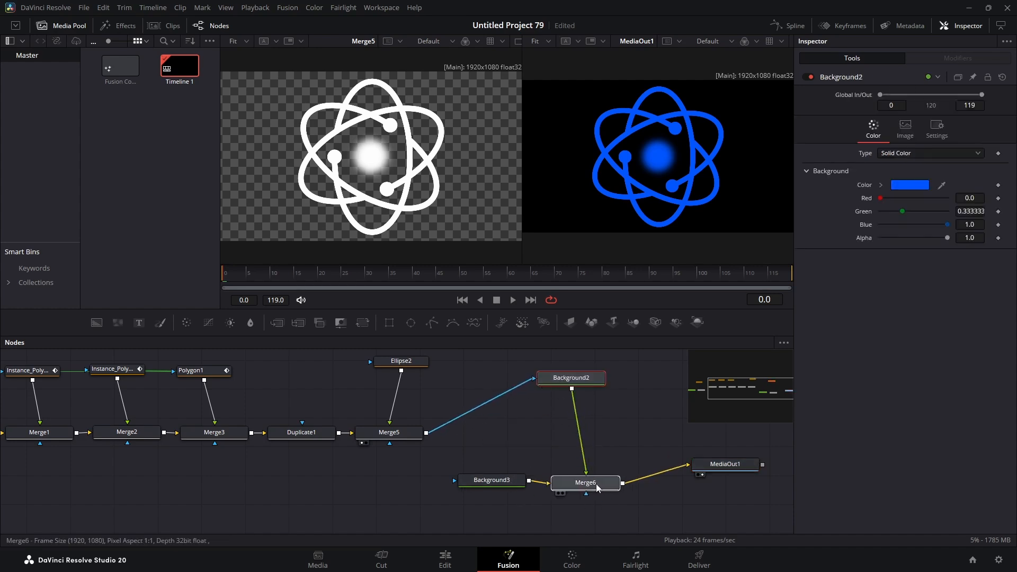
pyautogui.keyDown('ctrl'); pyautogui.click(497, 481); pyautogui.keyUp('ctrl')
pyautogui.moveTo(497, 481)
pyautogui.mouseDown()
pyautogui.moveTo(468, 483)
pyautogui.moveTo(483, 494)
pyautogui.mouseUp()
# Add a Transform node between Background2 and Merge6, and keyframe its Angle at 0.0 on frame 0
pyautogui.click(545, 379)
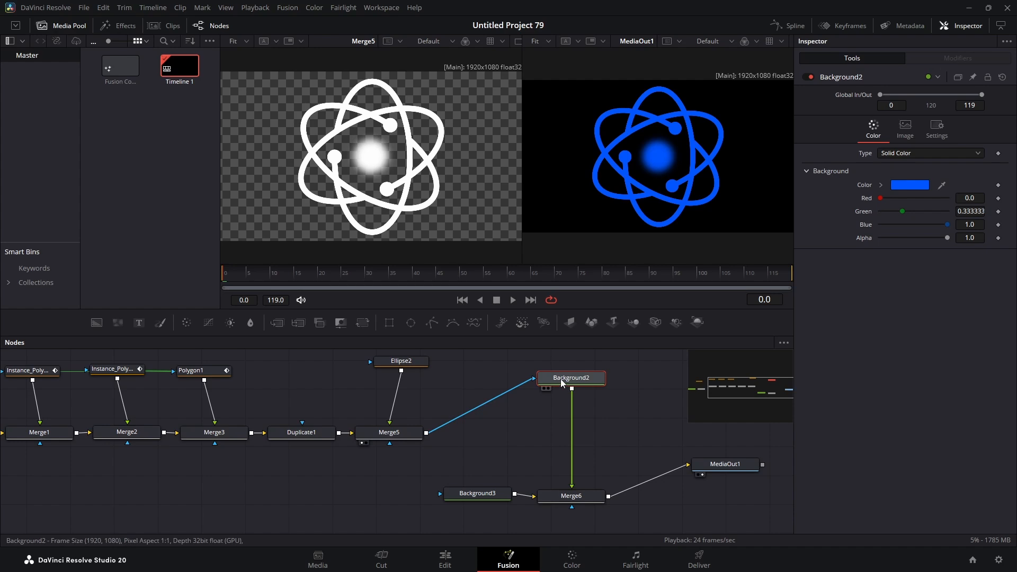
pyautogui.click(362, 328)
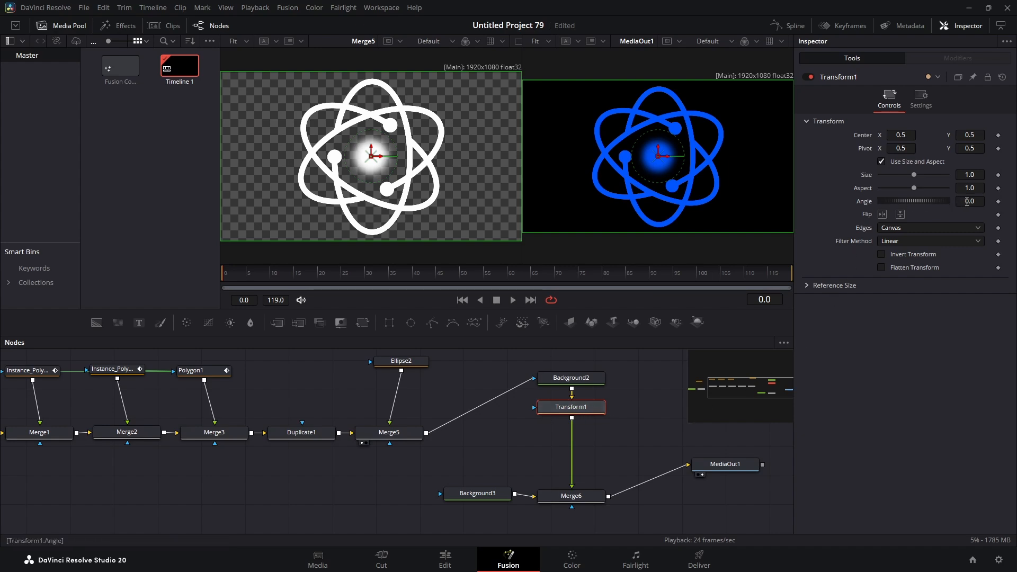
pyautogui.click(998, 201)
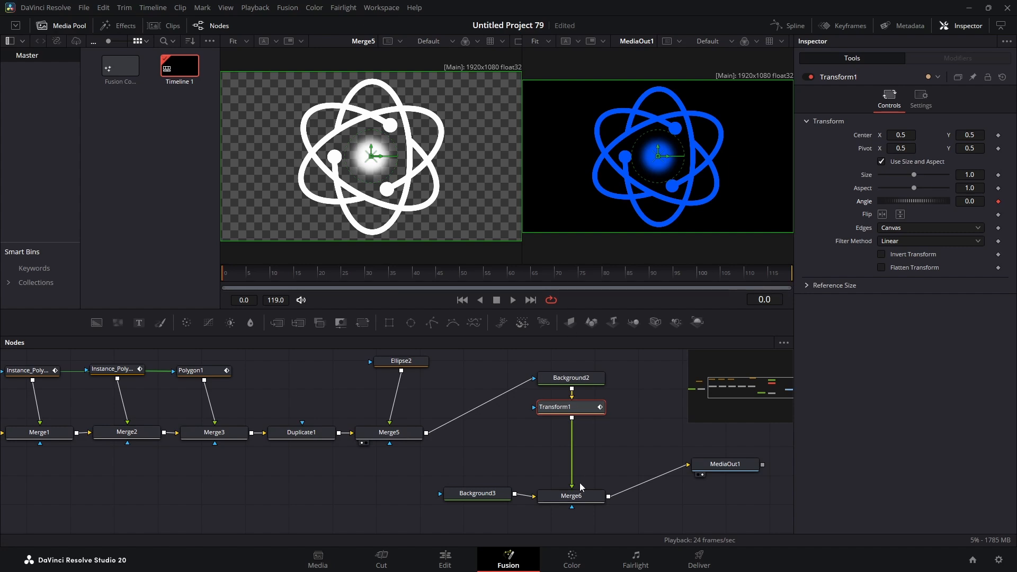
# On the Edit page, extend the Fusion Composition 1 clip to 01:00:08:01 and return the playhead to the start
pyautogui.click(445, 561)
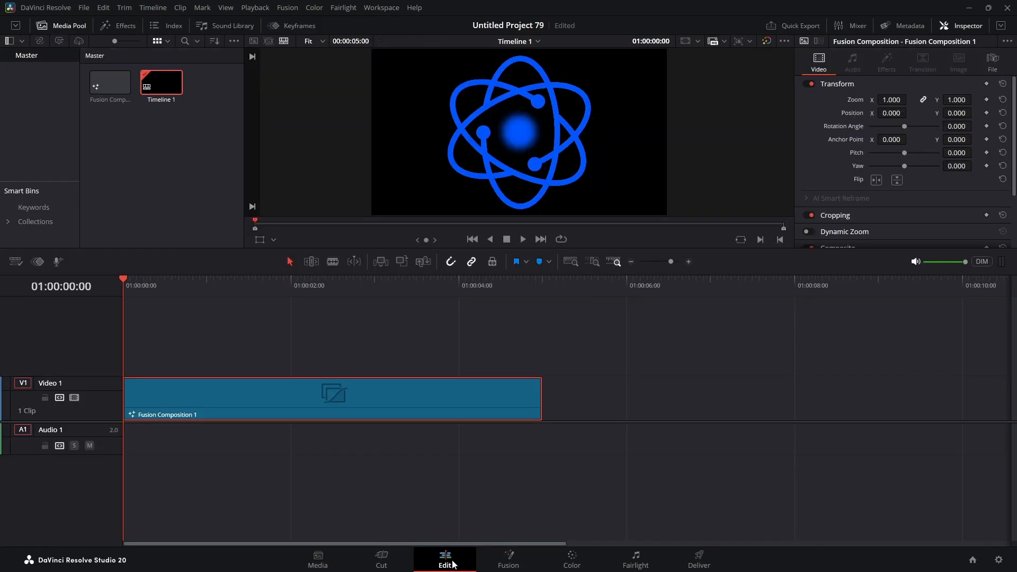
pyautogui.click(797, 284)
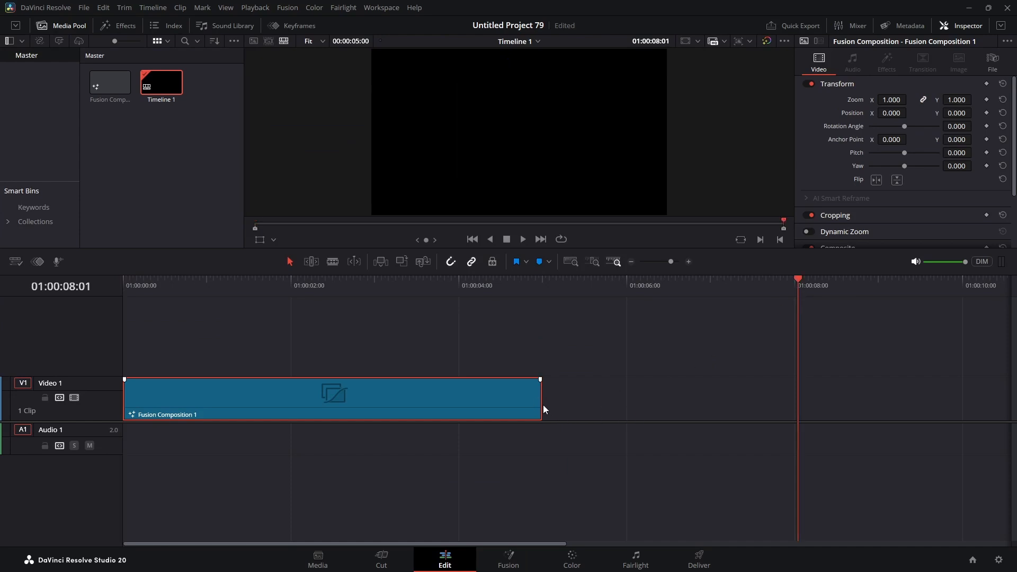
pyautogui.moveTo(539, 407); pyautogui.dragTo(797, 406)
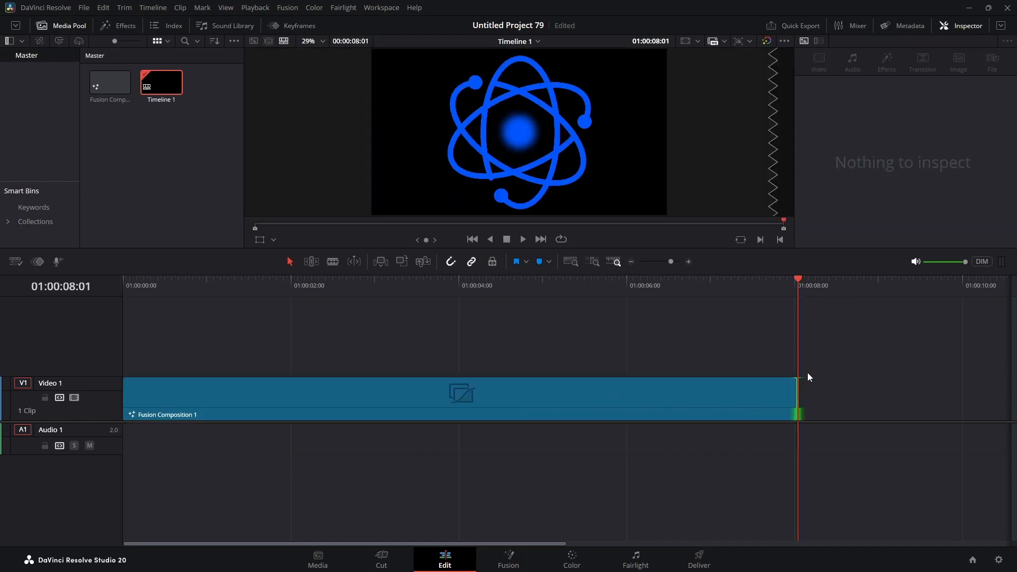
pyautogui.moveTo(797, 279); pyautogui.dragTo(123, 280)
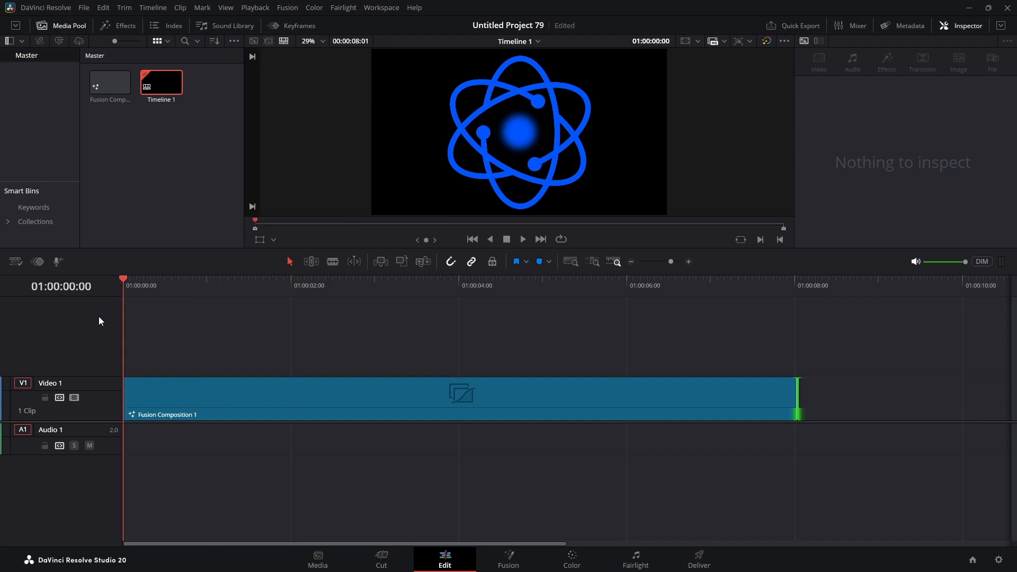
# Back on the Fusion page, keyframe Transform1's Angle at -310 on frame 120
pyautogui.click(508, 556)
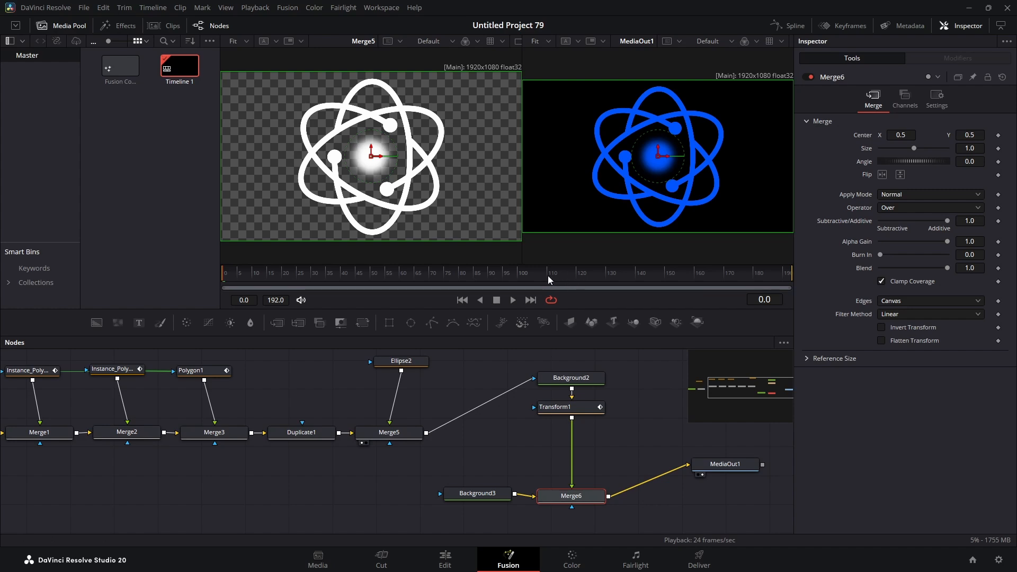
pyautogui.click(577, 275)
pyautogui.click(567, 408)
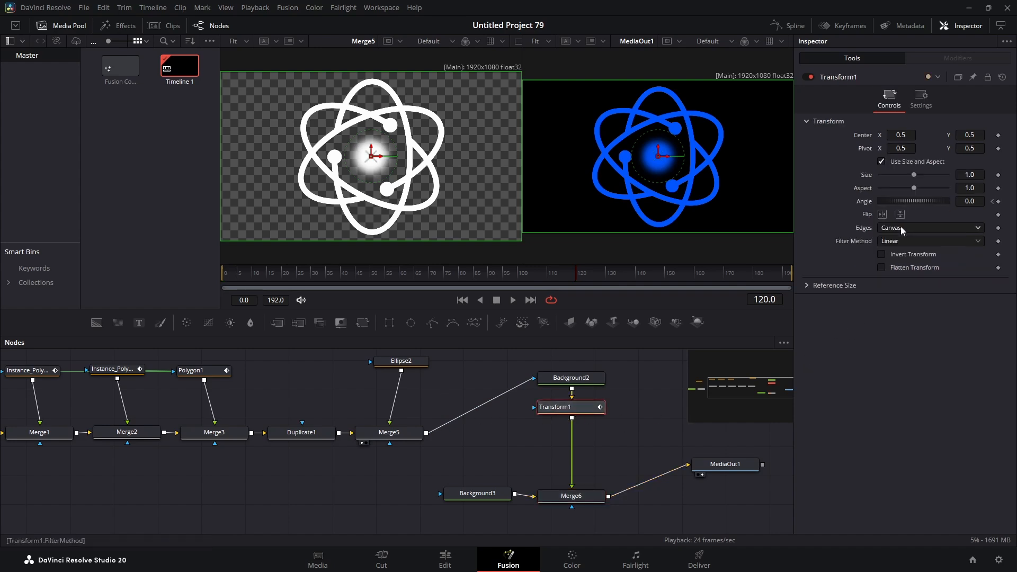
pyautogui.click(970, 202)
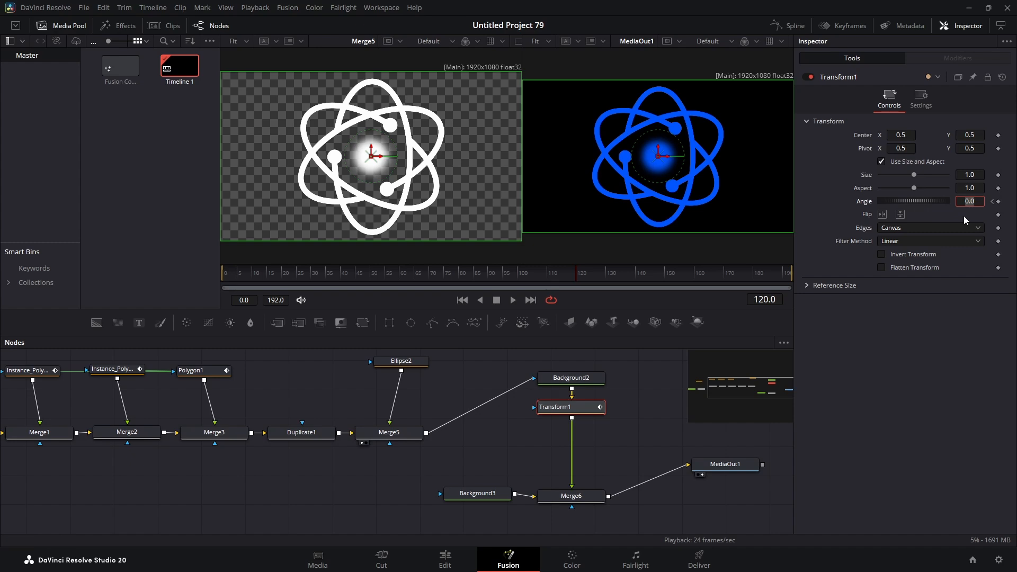
pyautogui.write('-310')
pyautogui.press('Tab')
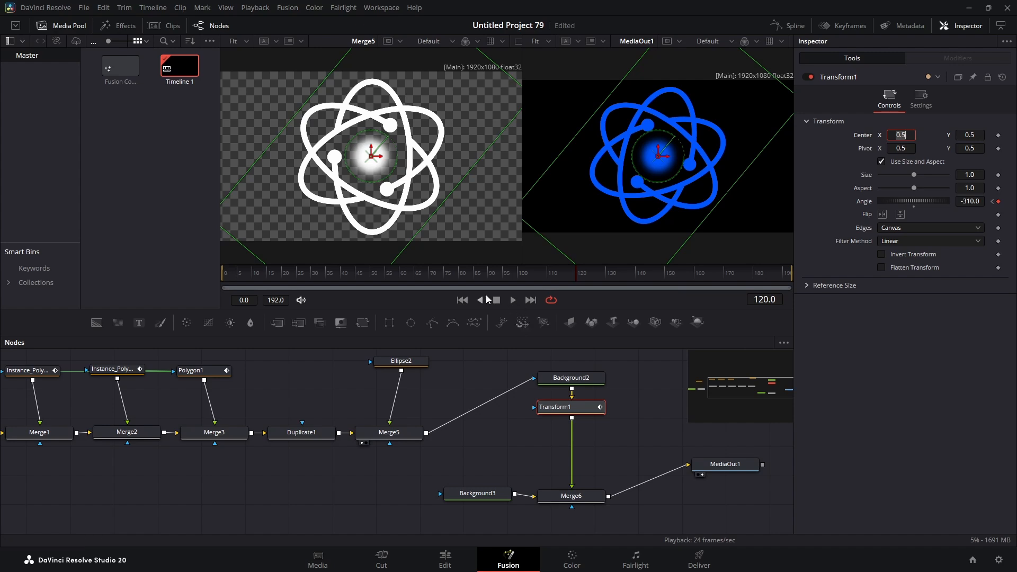
# Back at frame 0, set all keyframes of Transform1's Angle curve to a relative loop in the Spline editor, and close the editor
pyautogui.moveTo(240, 274); pyautogui.dragTo(201, 278)
pyautogui.moveTo(588, 405); pyautogui.dragTo(587, 405)
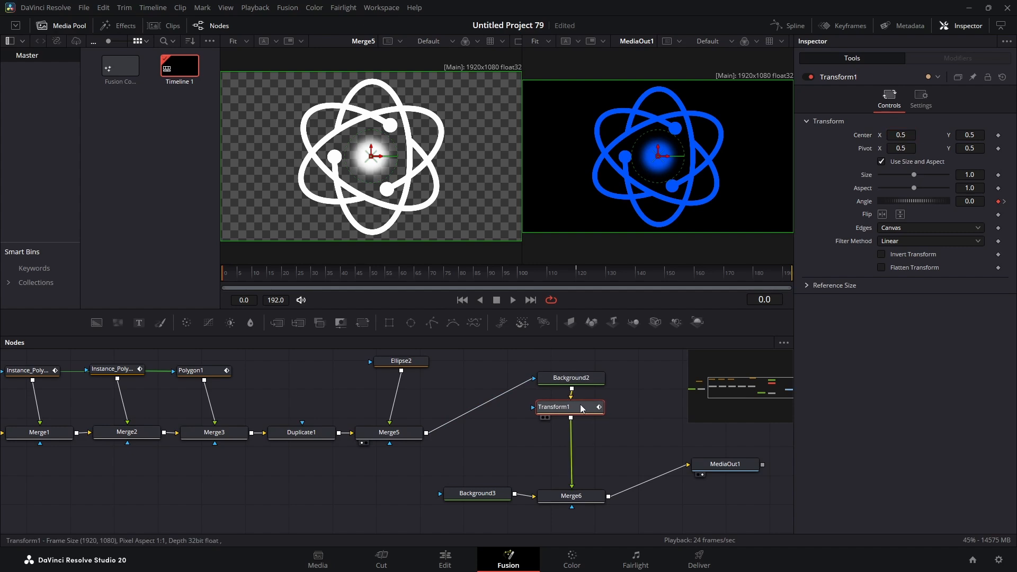
pyautogui.click(789, 25)
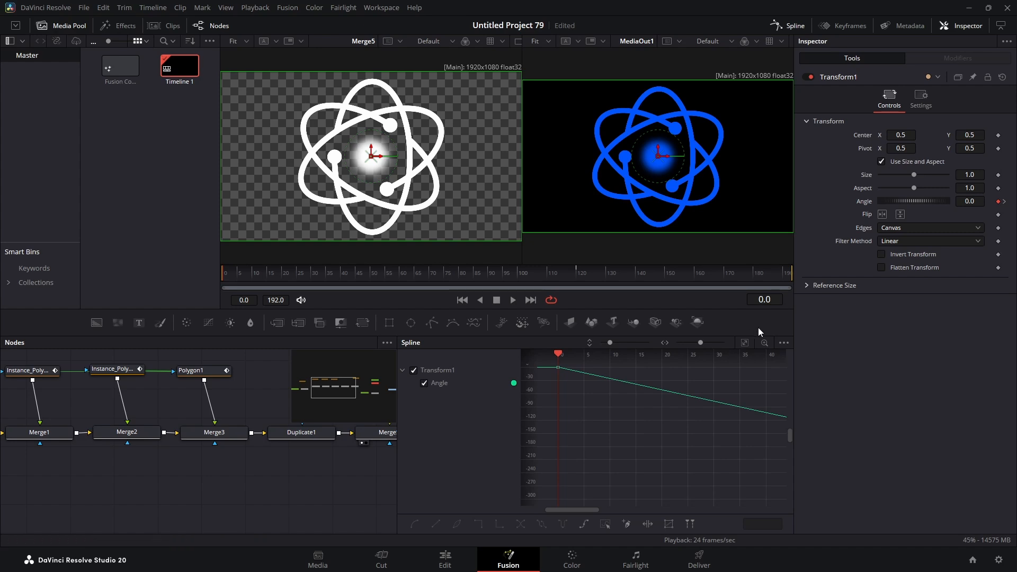
pyautogui.click(745, 343)
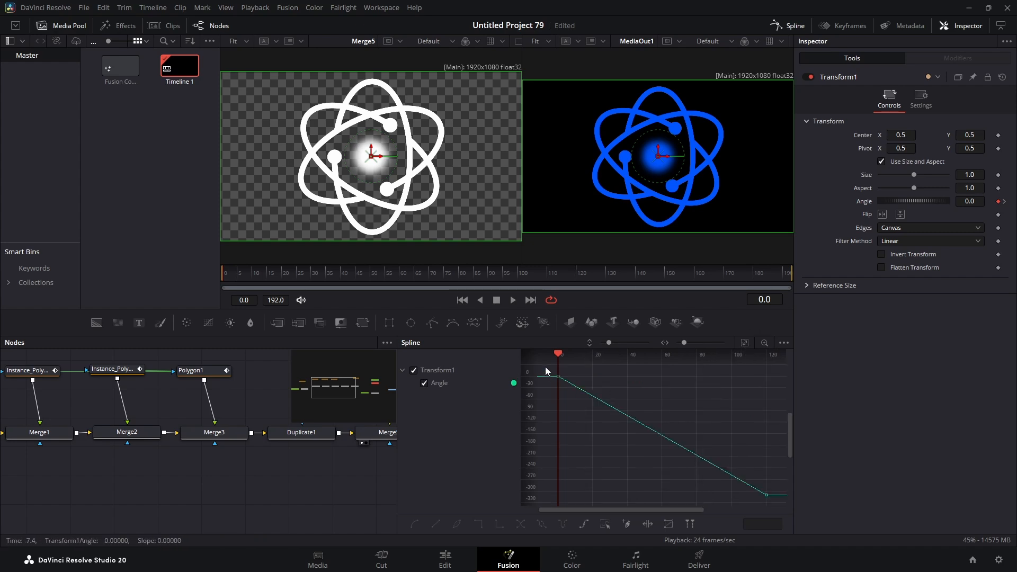
pyautogui.moveTo(545, 366); pyautogui.dragTo(773, 505)
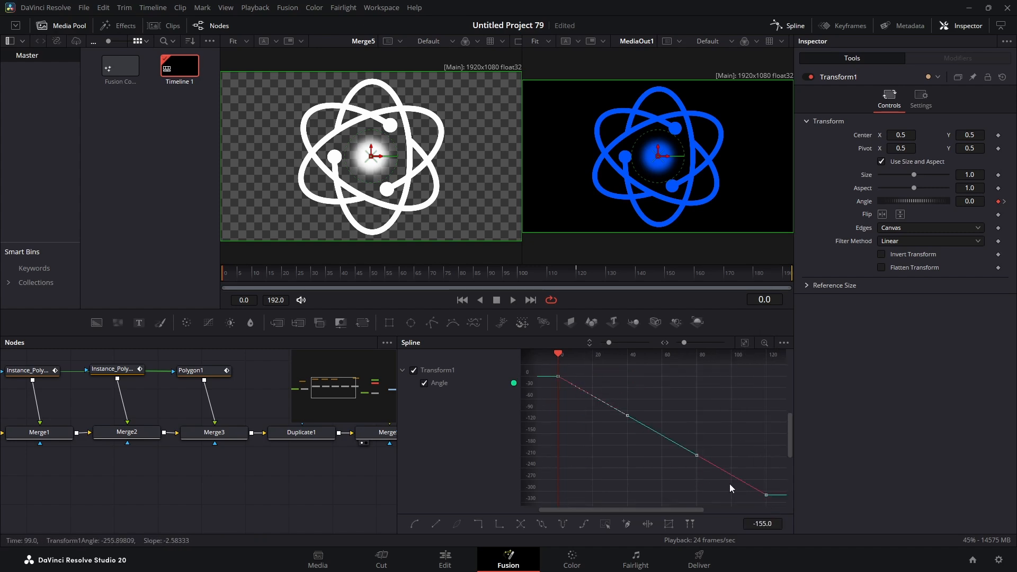
pyautogui.click(585, 524)
pyautogui.click(795, 26)
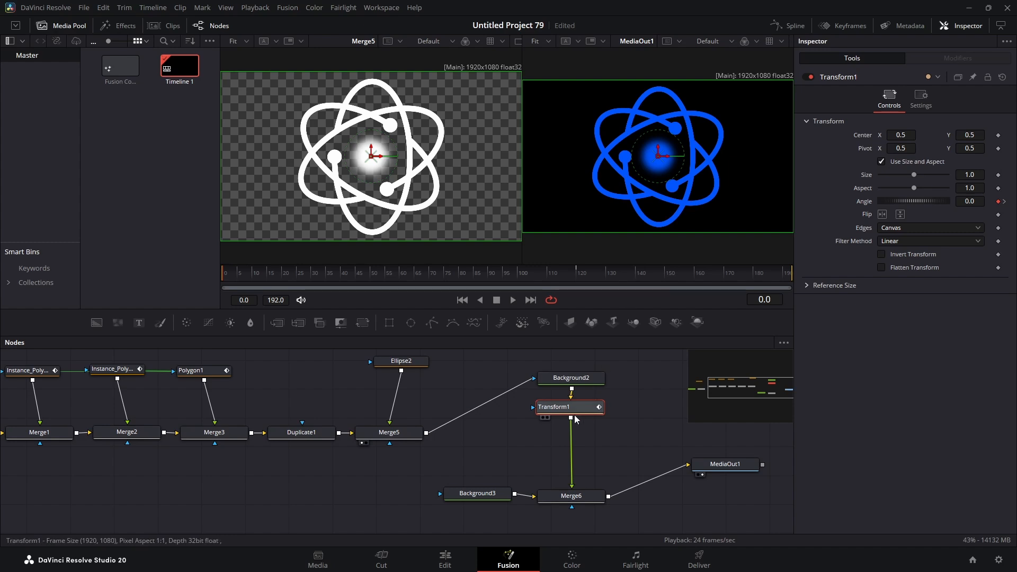
# Add a Glow node between Transform1 and Merge6, and set its Glow to 0.78
pyautogui.moveTo(571, 408)
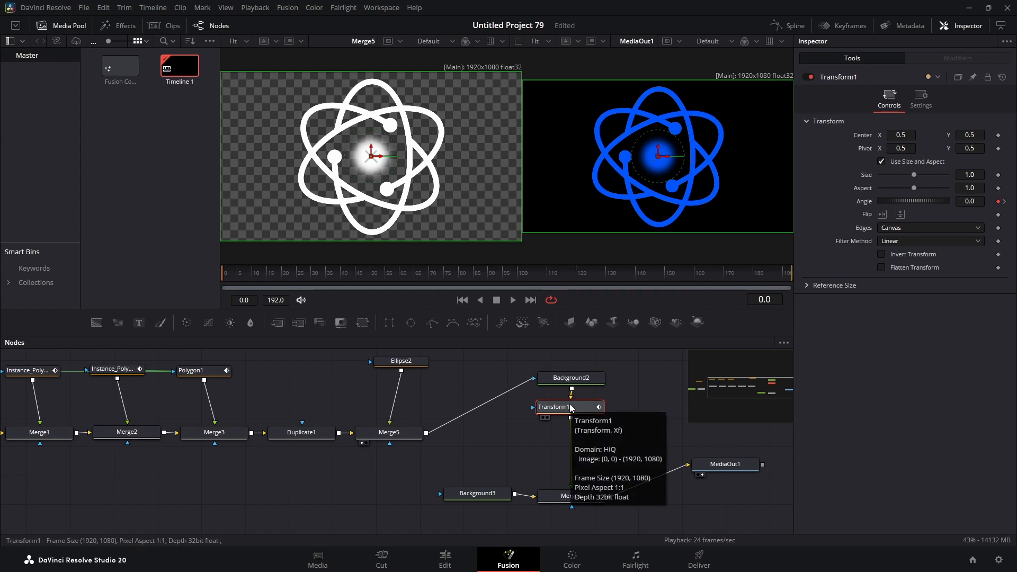
pyautogui.hotkey('shift', 'space')
pyautogui.write('dupli')
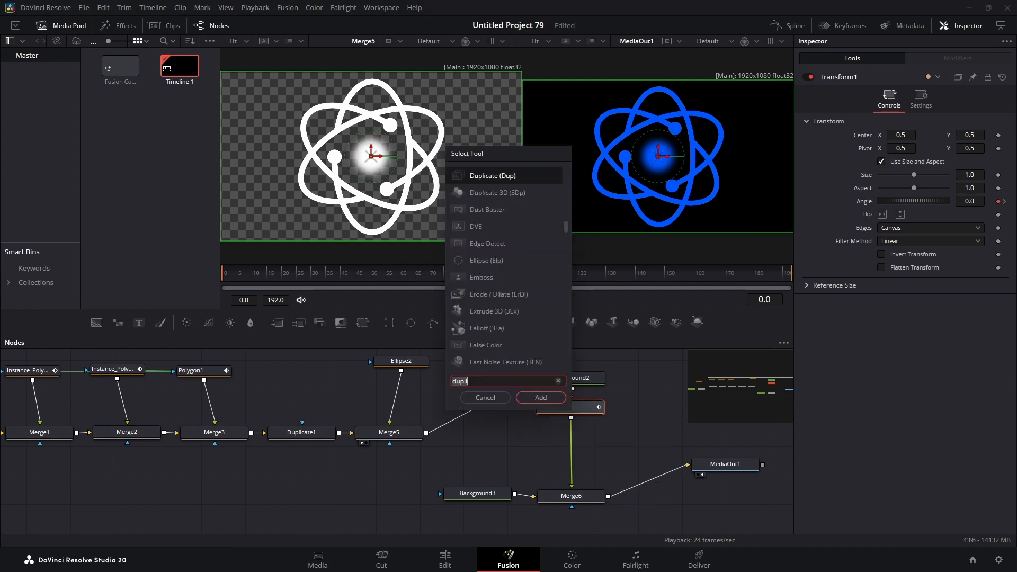
pyautogui.press('BackSpace')
pyautogui.press('BackSpace')
pyautogui.press('BackSpace')
pyautogui.press('BackSpace')
pyautogui.press('BackSpace')
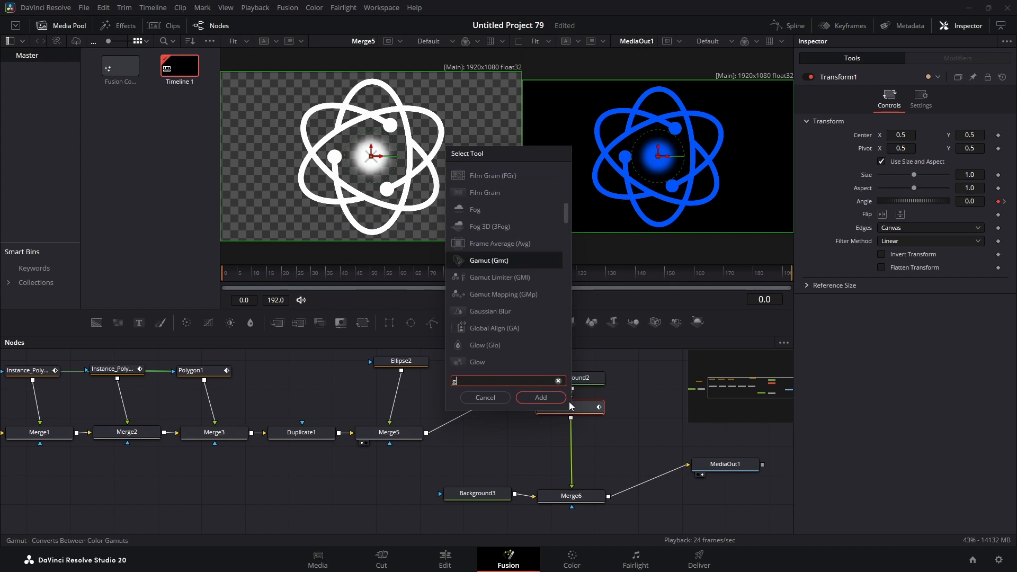
pyautogui.write('glow')
pyautogui.press('Return')
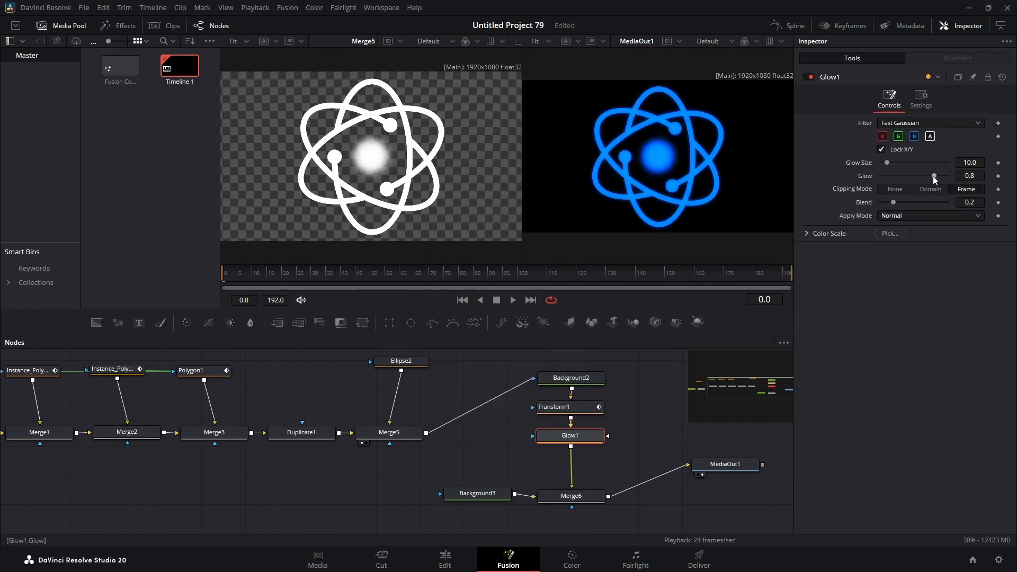
pyautogui.moveTo(932, 176); pyautogui.dragTo(890, 164)
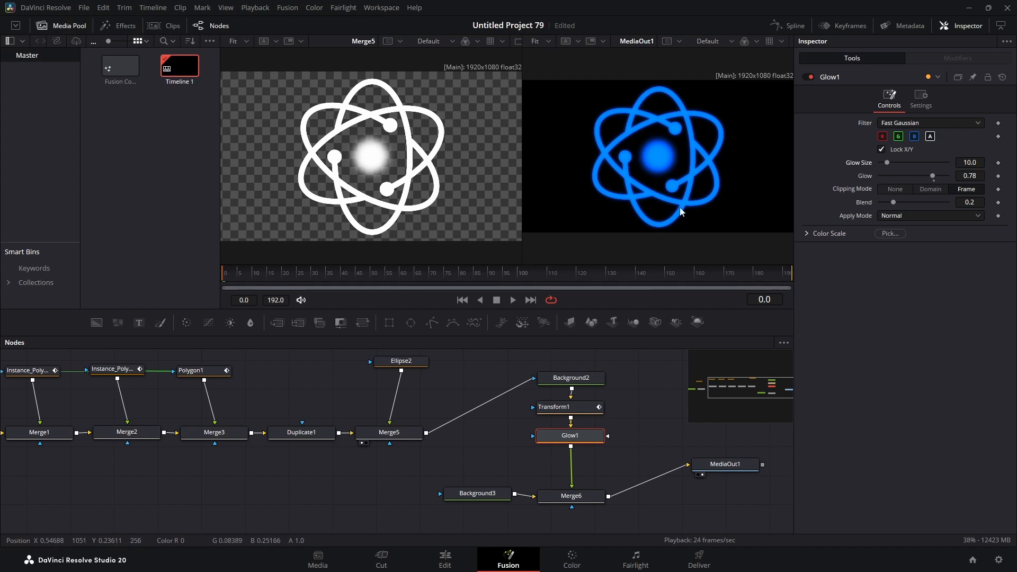
# Thin the orbit lines by setting Polygon1's Border Width to 0.01
pyautogui.click(202, 373)
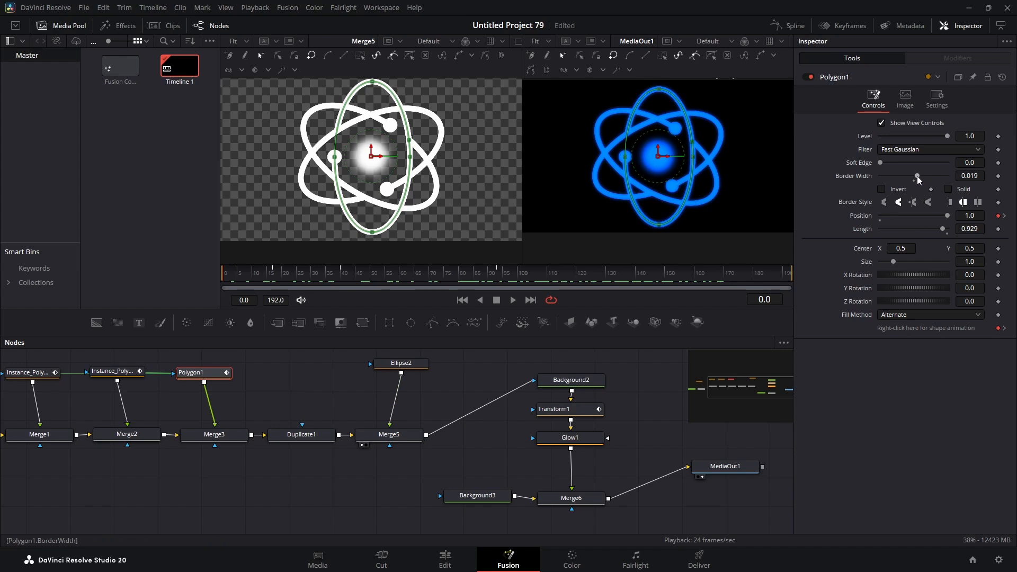
pyautogui.moveTo(919, 180); pyautogui.dragTo(917, 180)
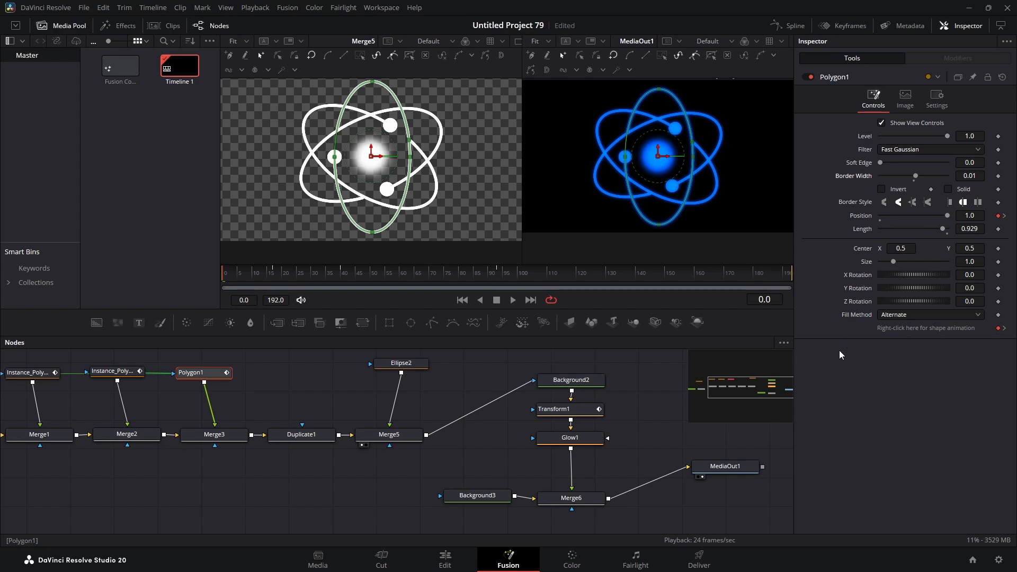
pyautogui.moveTo(731, 472)
# Change Background2's type to Gradient and set the gradient's start colour to red #ff0000
pyautogui.click(579, 381)
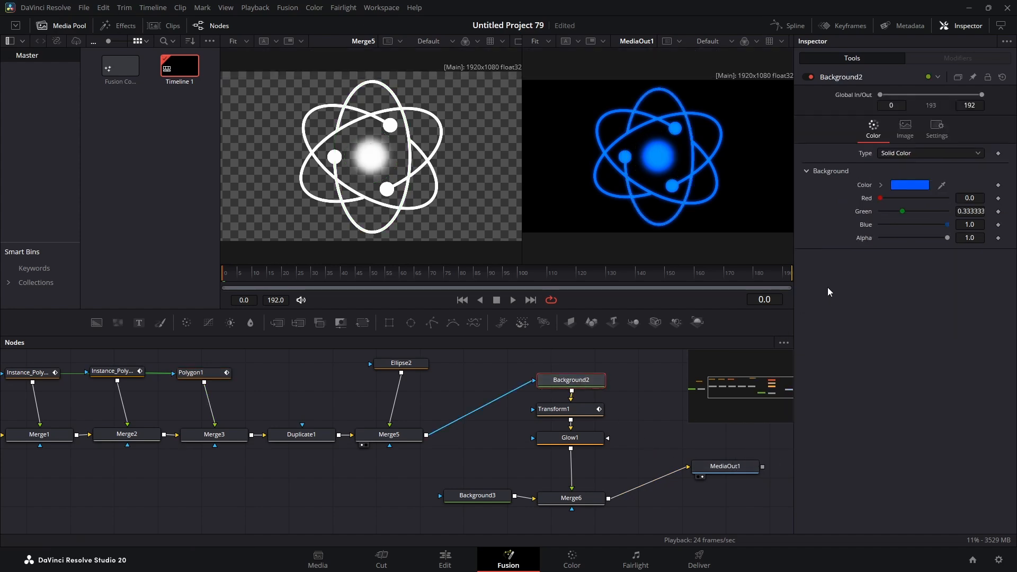
pyautogui.click(915, 157)
pyautogui.click(900, 214)
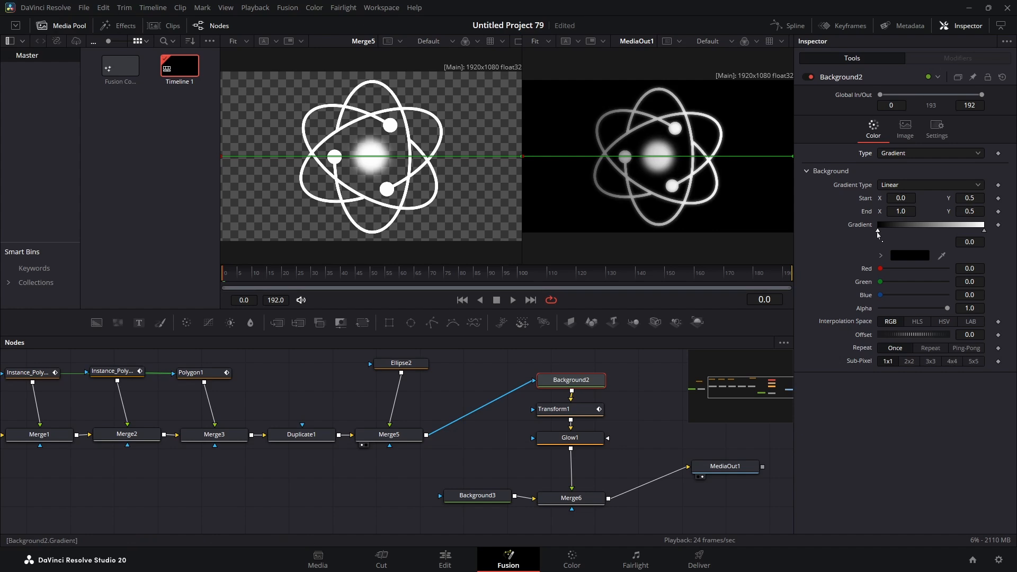
pyautogui.click(907, 254)
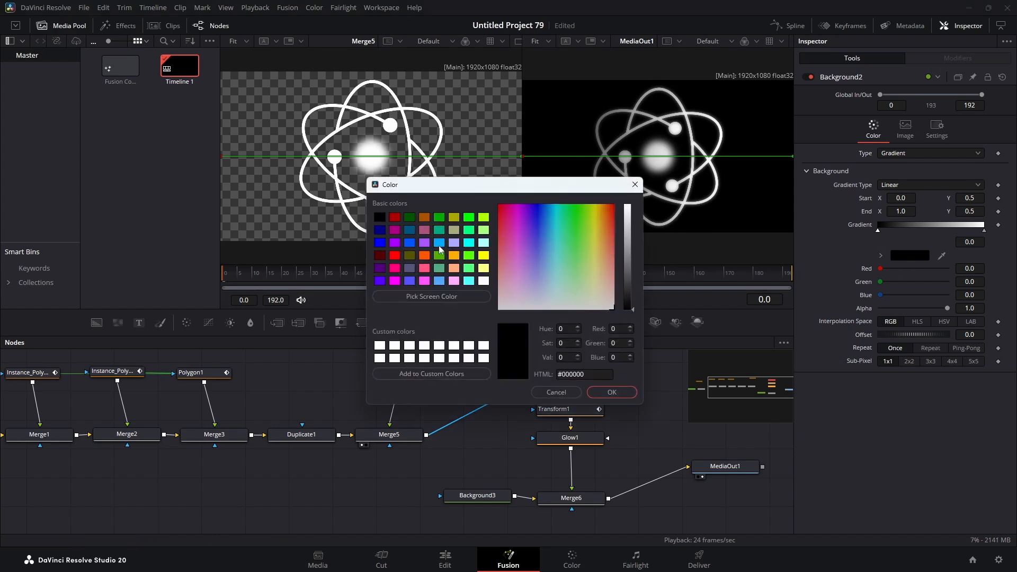
pyautogui.click(394, 256)
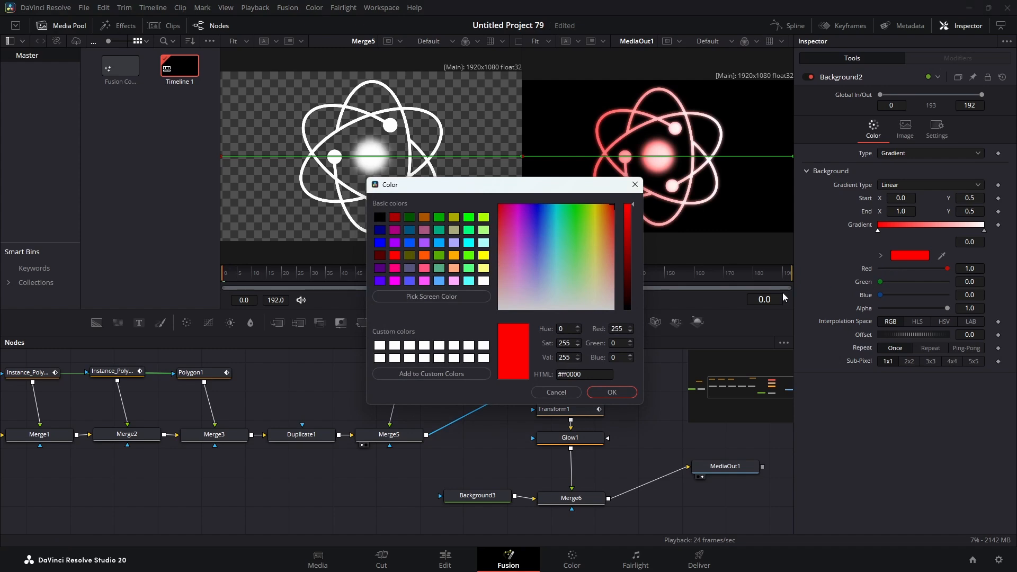
pyautogui.click(601, 394)
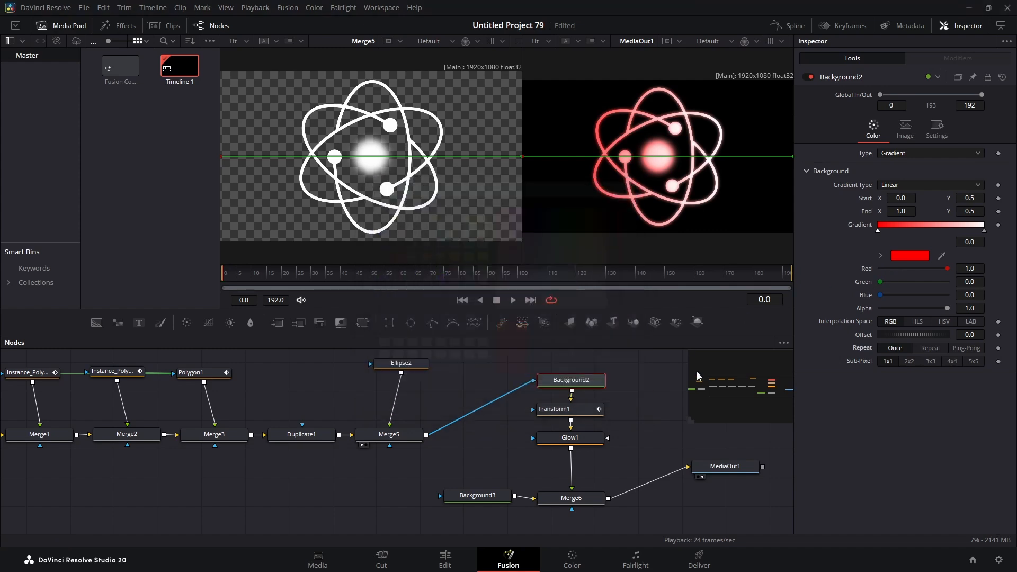
# Set the end colour of Background2's gradient to blue #0055ff
pyautogui.click(984, 231)
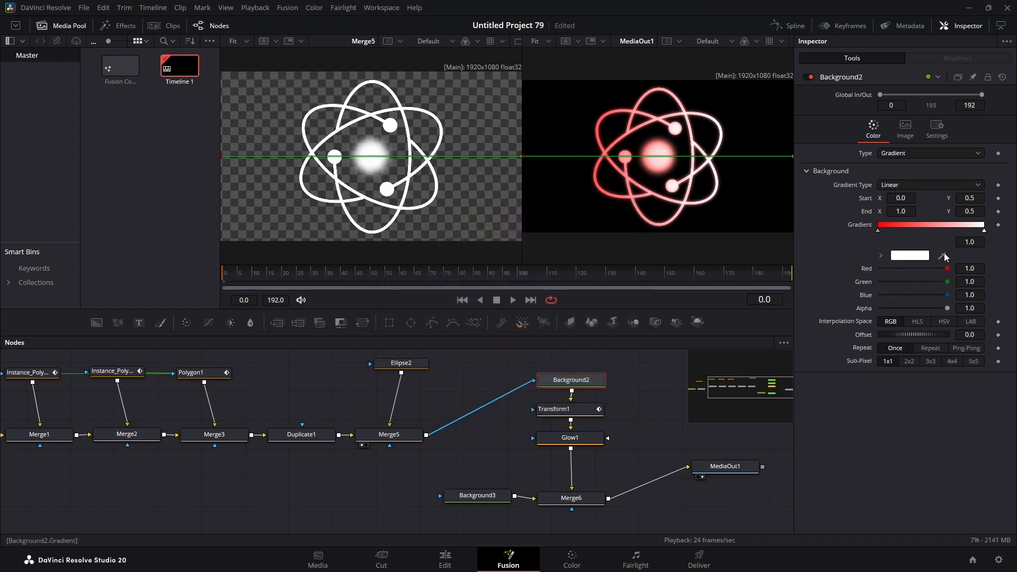
pyautogui.click(904, 256)
pyautogui.click(409, 244)
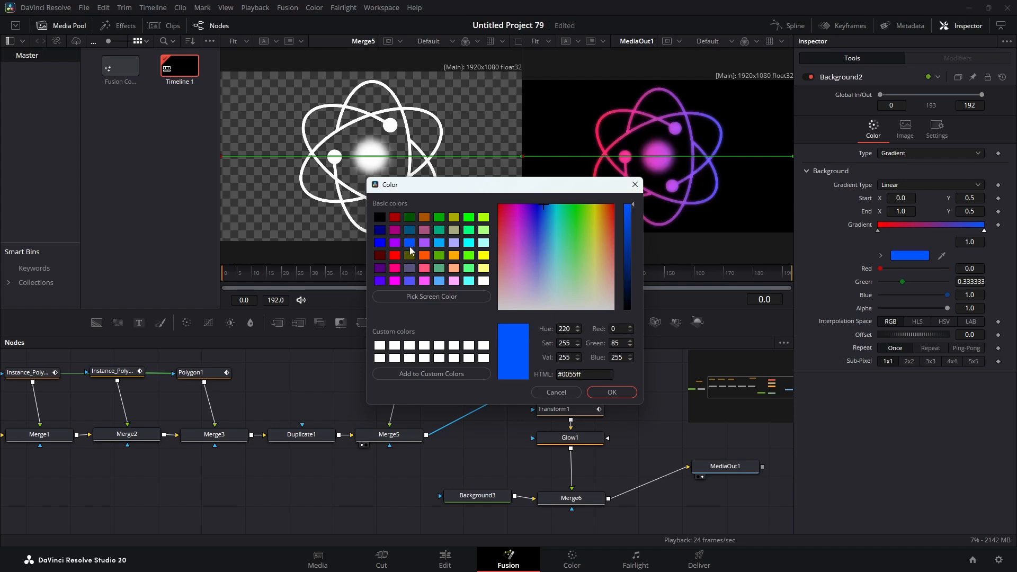
pyautogui.click(611, 392)
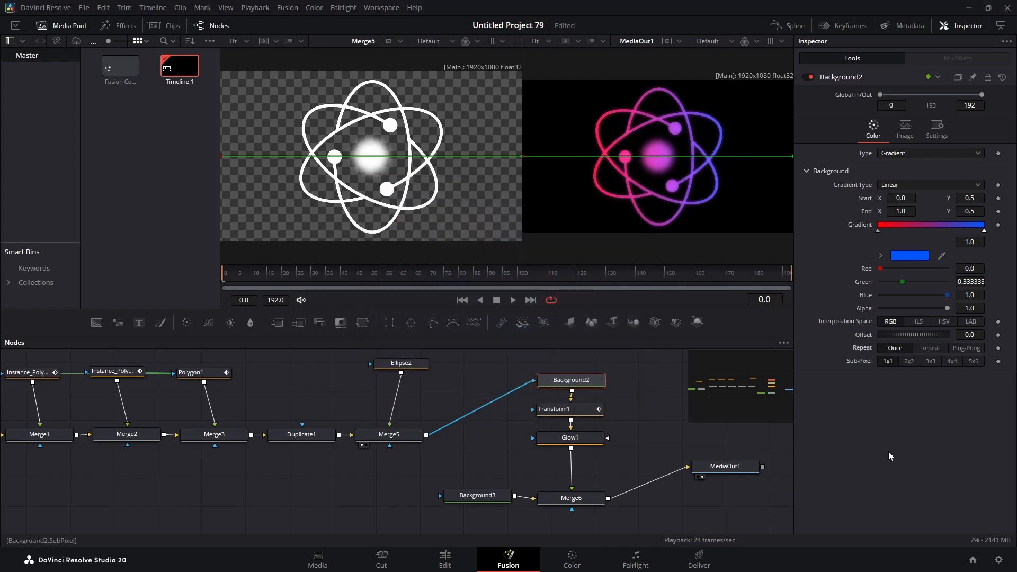
# Play the finished atom animation on the Edit page
pyautogui.click(446, 558)
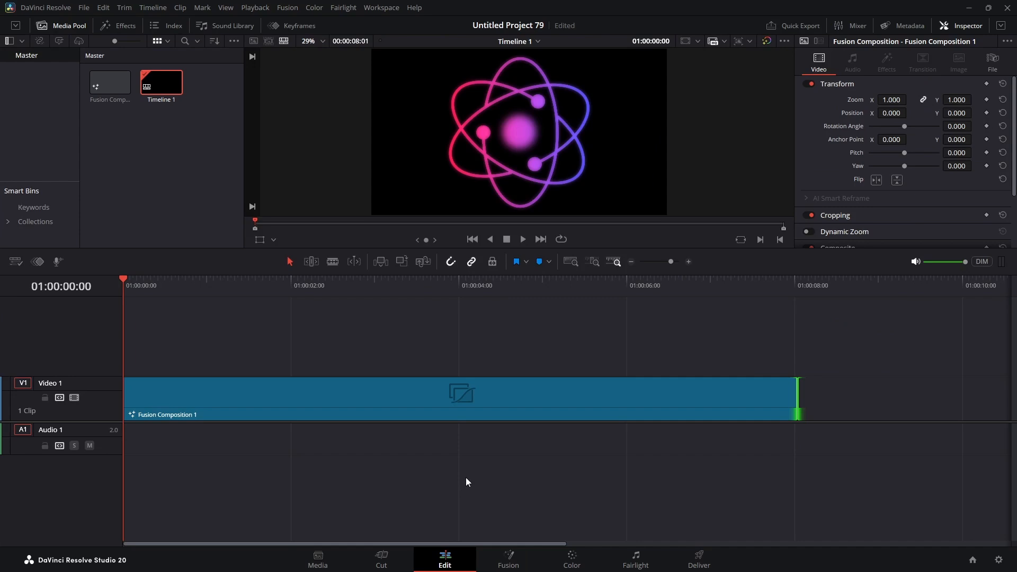
pyautogui.press('space')
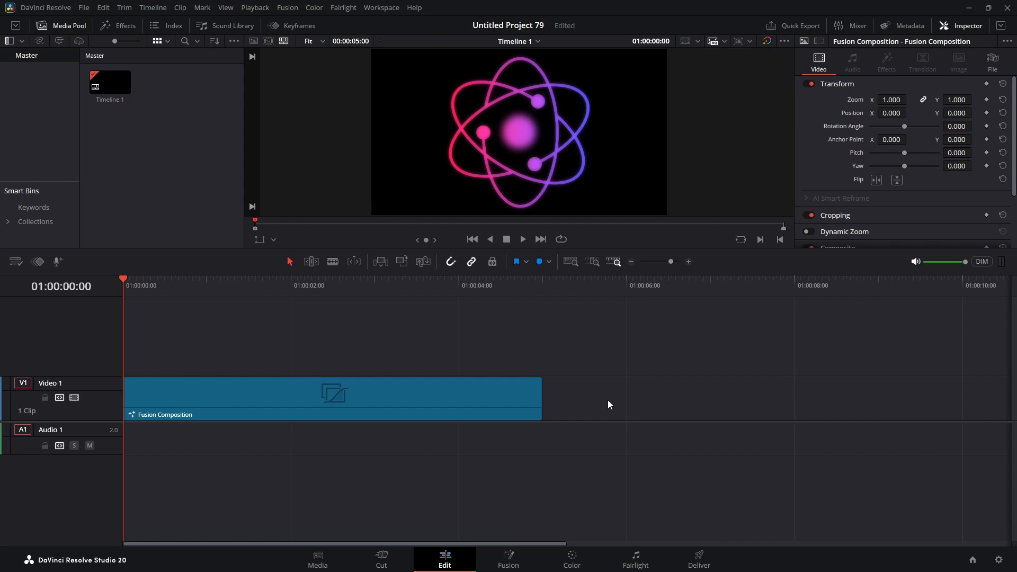
# On the Fusion page, move MediaOut1 further away from Merge6 and select every node except MediaOut1
pyautogui.click(508, 560)
pyautogui.moveTo(742, 402); pyautogui.dragTo(778, 394)
pyautogui.moveTo(502, 506); pyautogui.dragTo(706, 471)
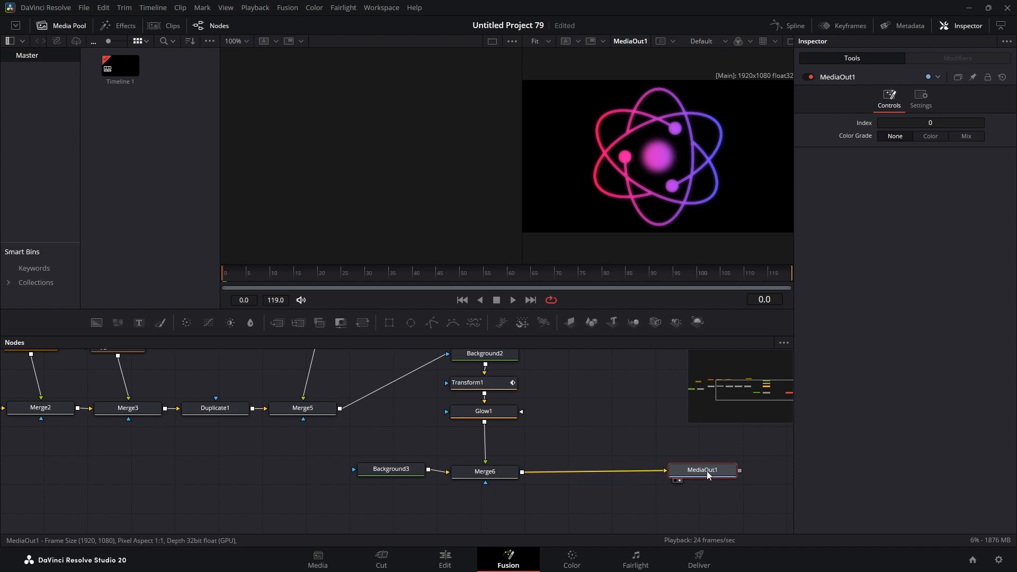
pyautogui.moveTo(582, 501); pyautogui.dragTo(11, 349)
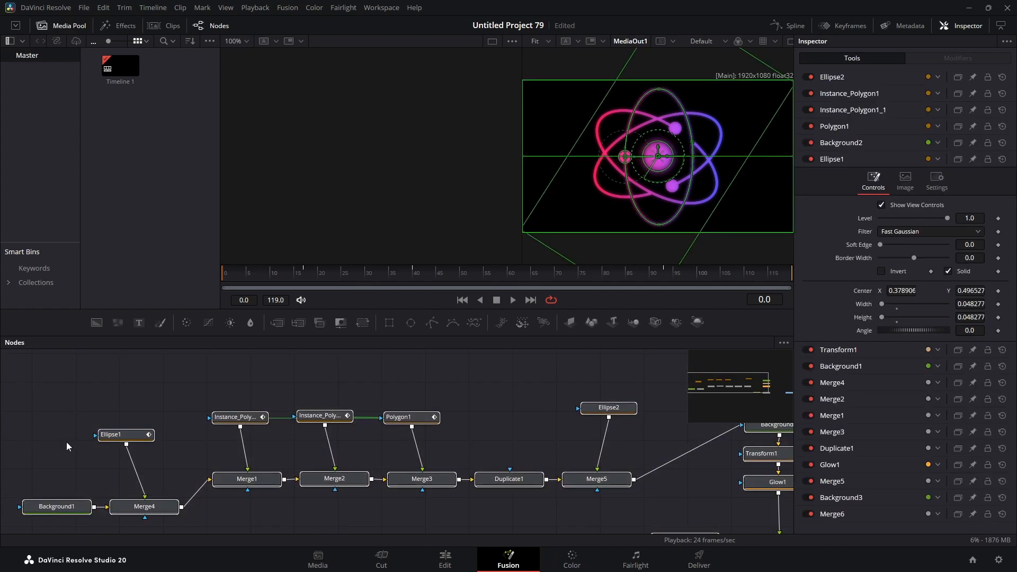
# Save all settings of the selected nodes as a setting file named atom in the Setting files folder
pyautogui.rightClick(130, 434)
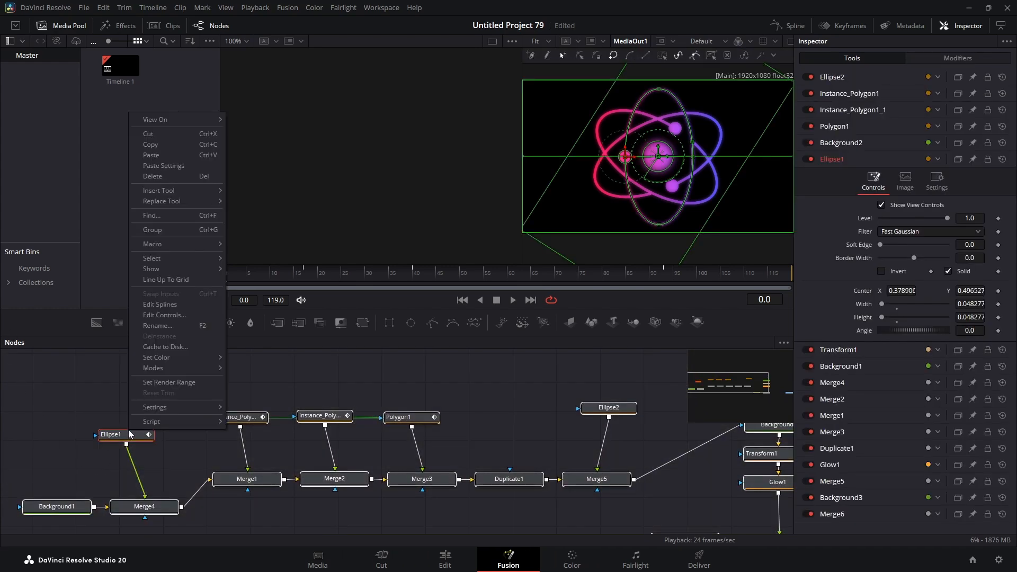
pyautogui.moveTo(158, 412)
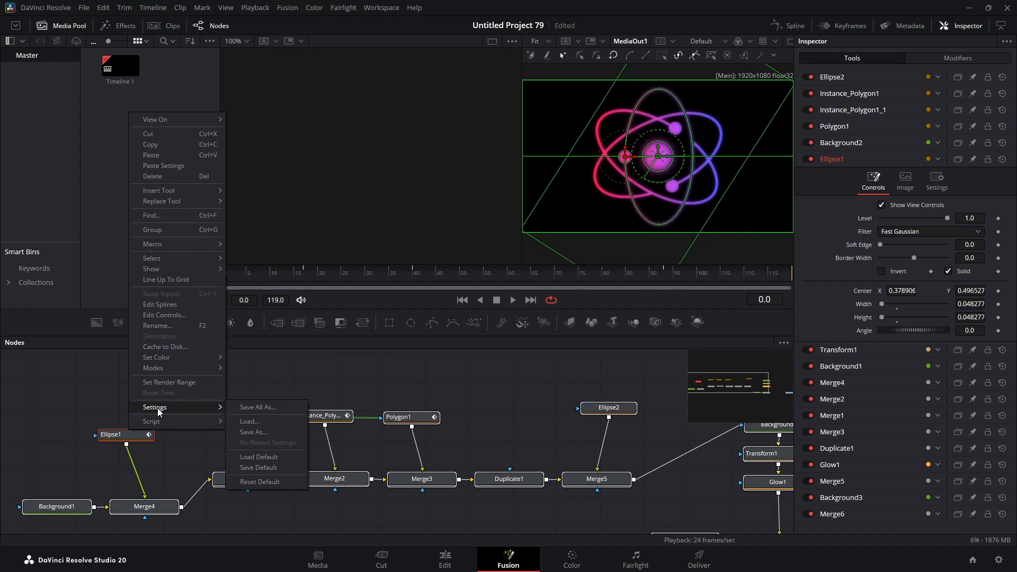
pyautogui.click(264, 407)
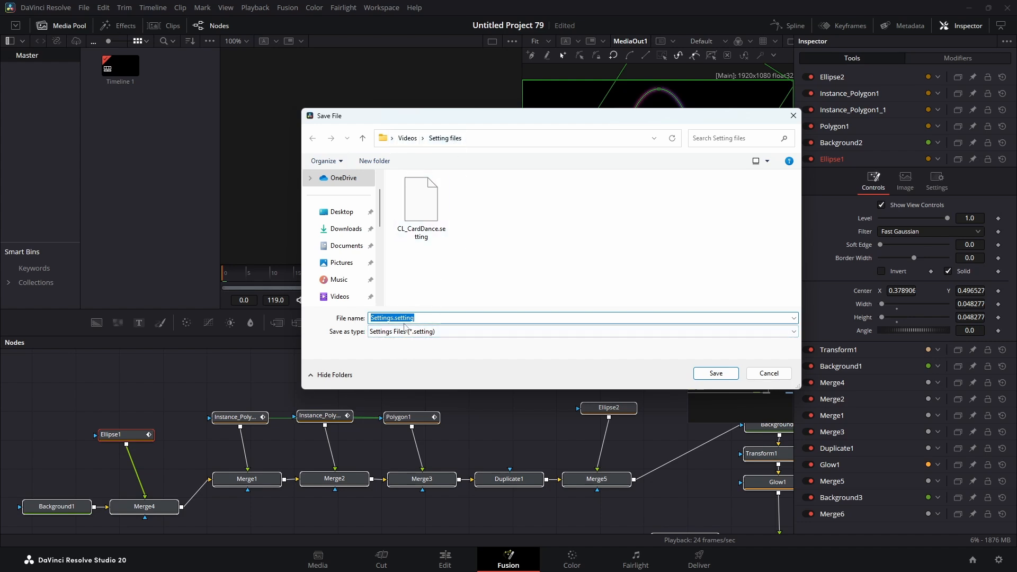
pyautogui.write('atom')
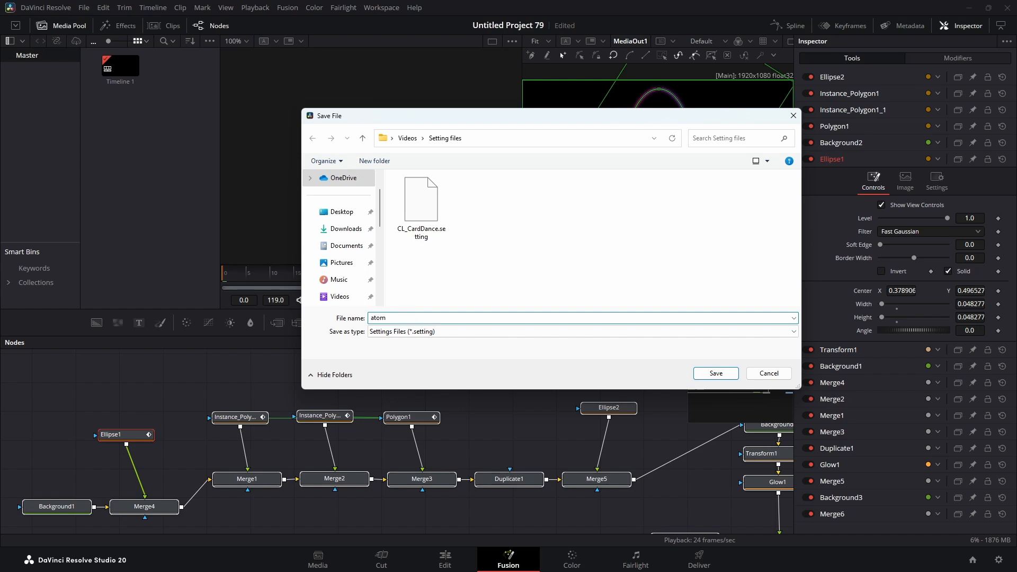
pyautogui.click(716, 373)
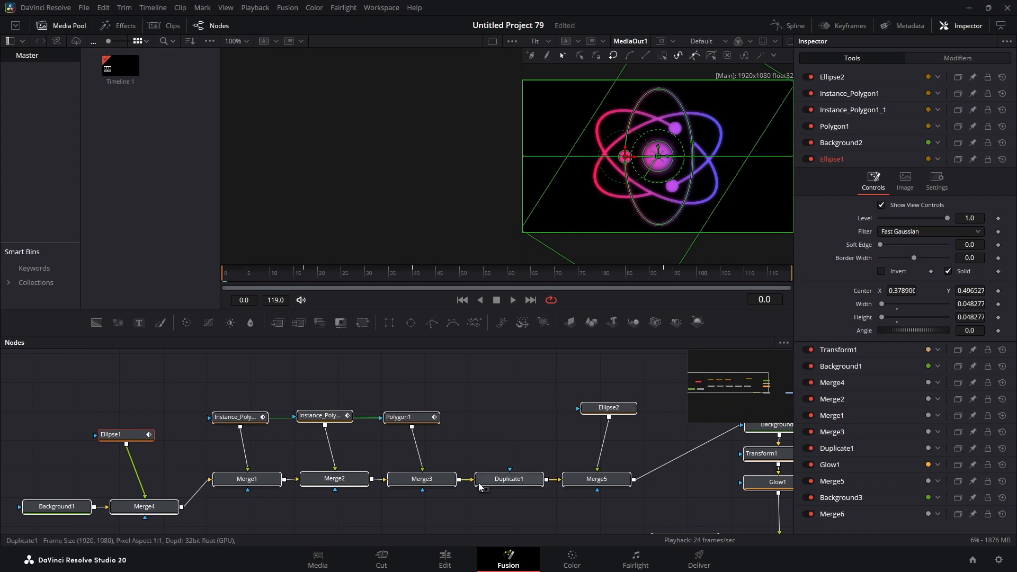
# On the Edit page, delete Timeline 1 from the media pool
pyautogui.click(445, 560)
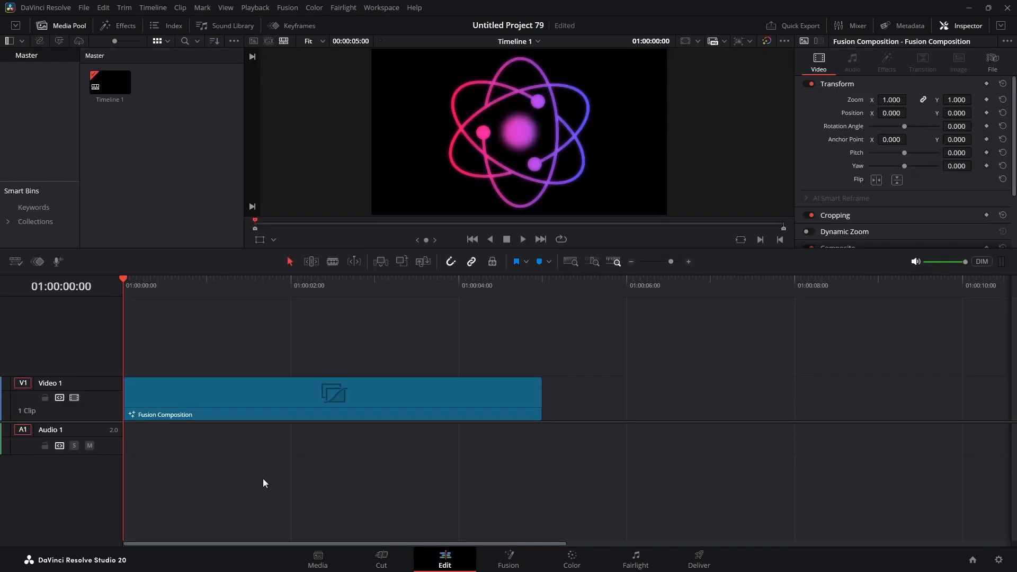
pyautogui.click(104, 85)
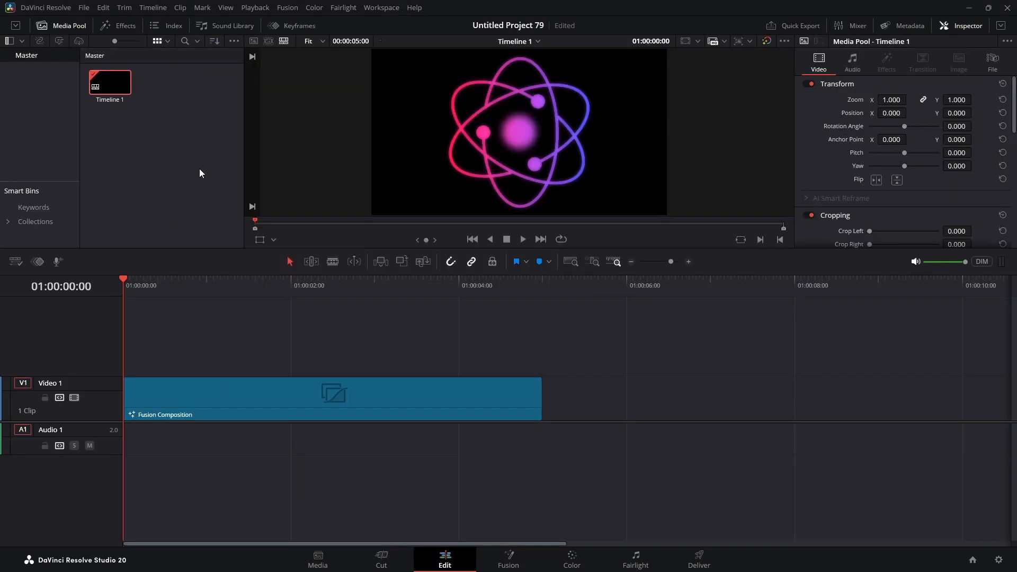
pyautogui.press('Delete')
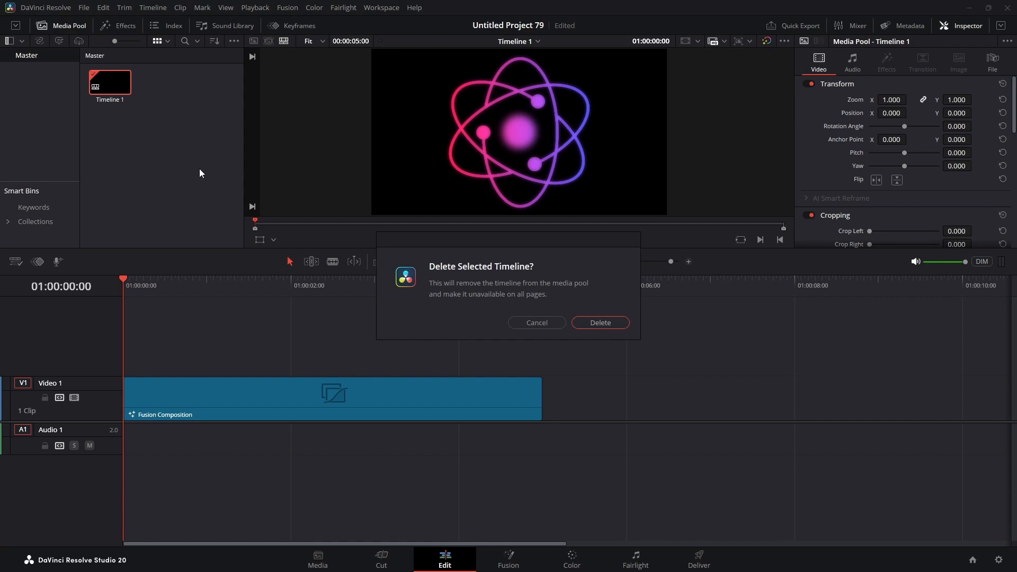
pyautogui.press('Return')
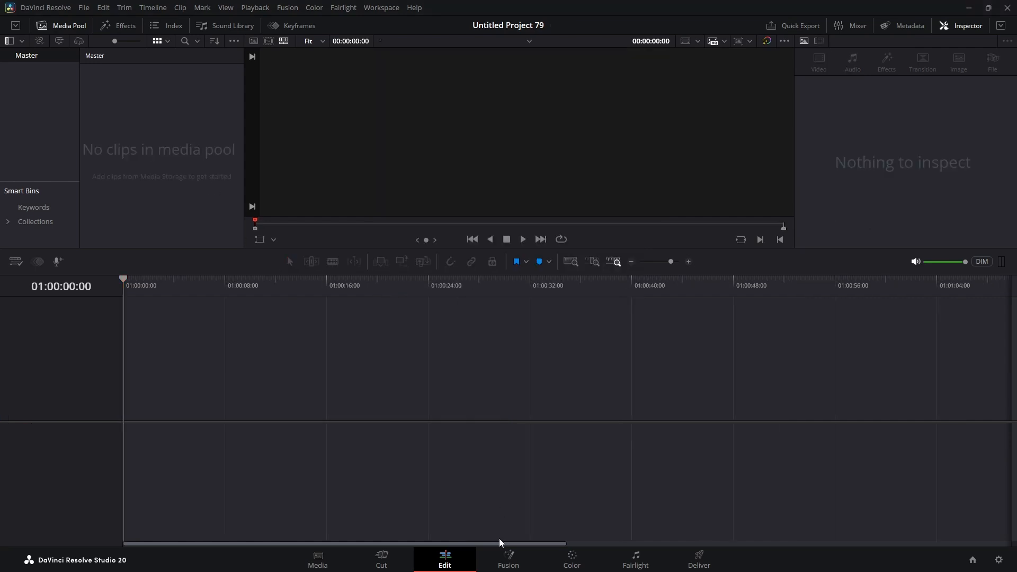
# Check the node area on the Fusion page and return to the Edit page
pyautogui.click(508, 561)
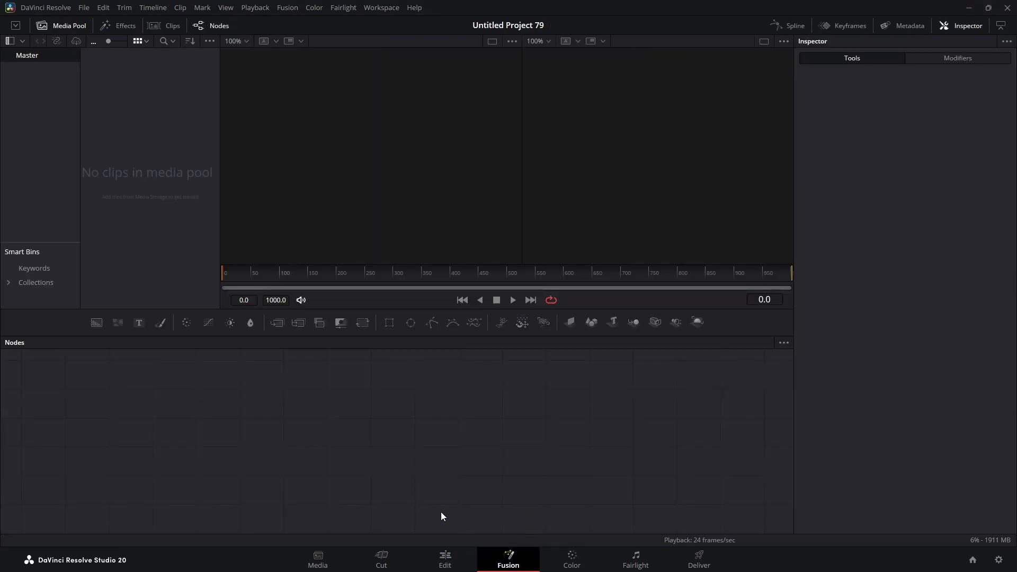
pyautogui.click(453, 560)
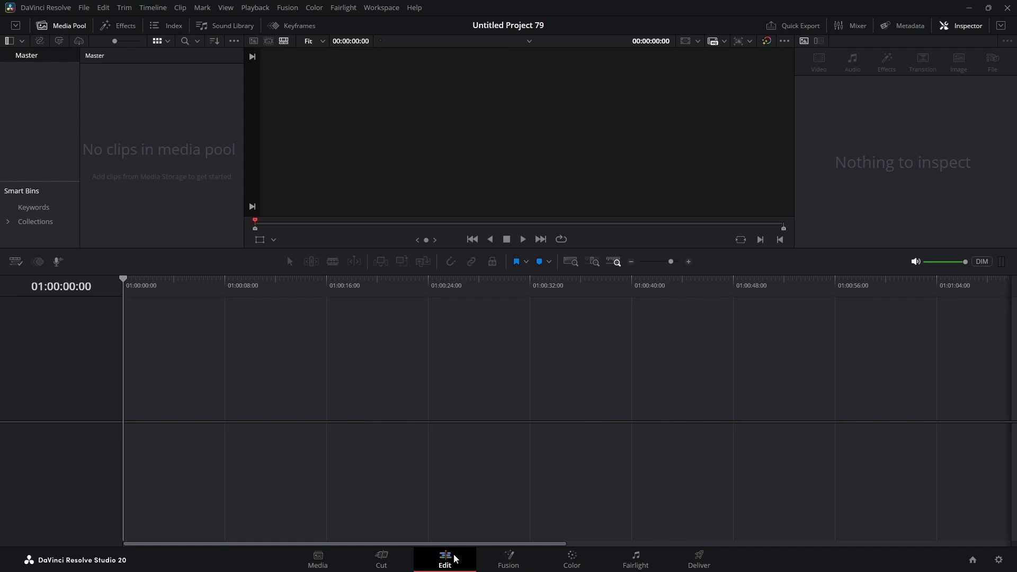
# On the Fusion page, bring atom.setting from the Setting files folder in Videos into the empty node area and close File Explorer
pyautogui.click(508, 560)
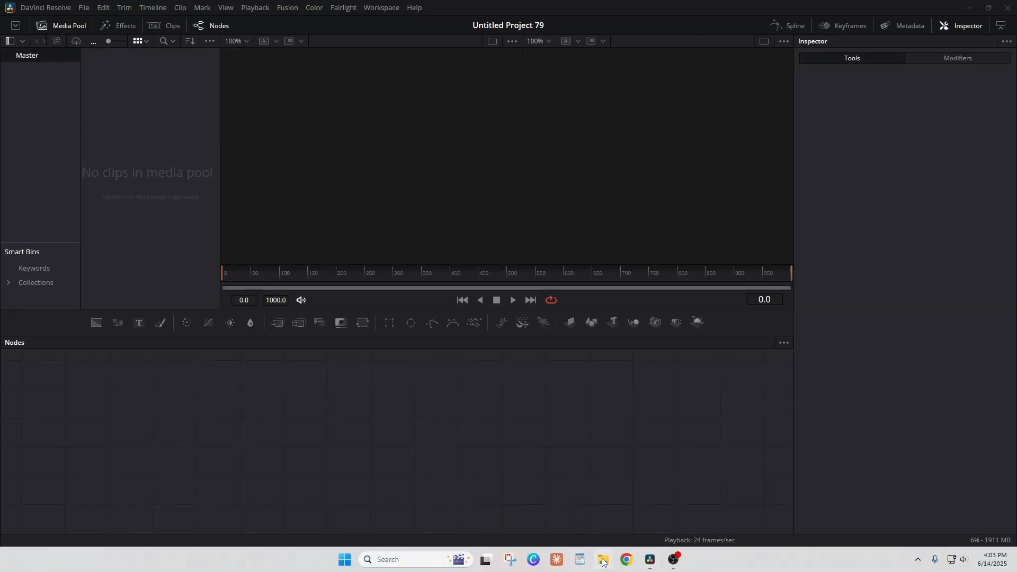
pyautogui.click(602, 560)
pyautogui.click(435, 273)
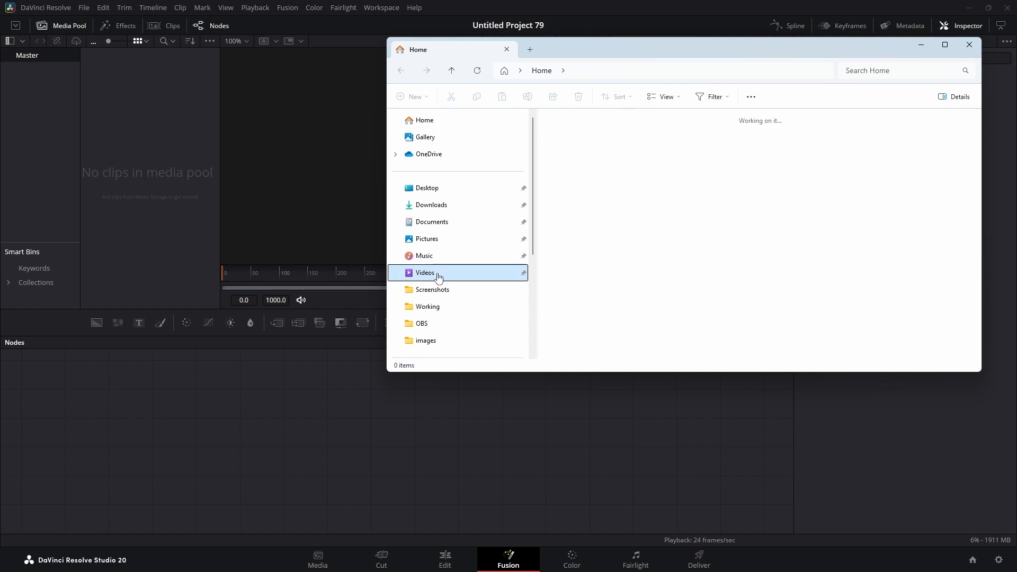
pyautogui.doubleClick(886, 171)
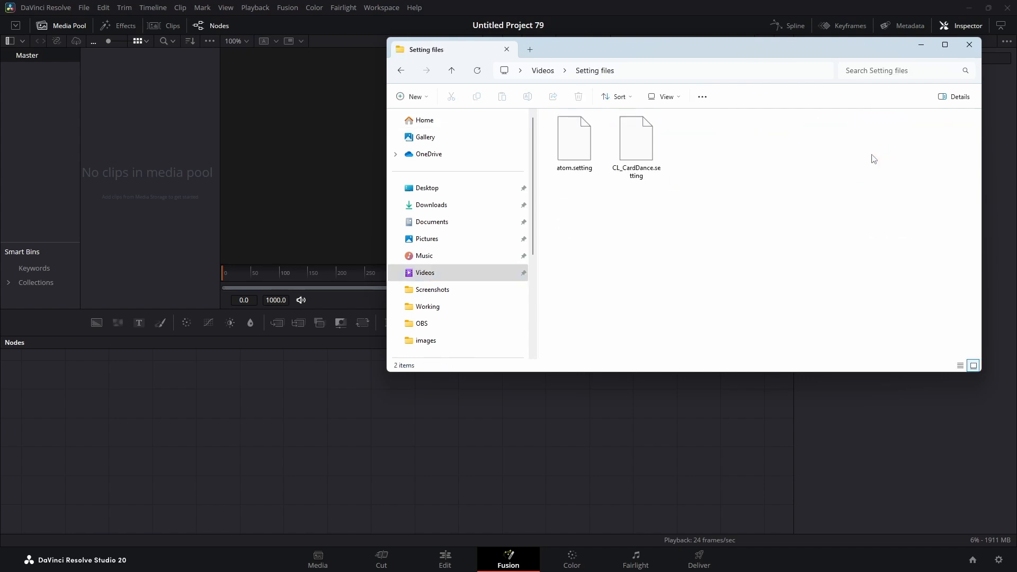
pyautogui.moveTo(567, 146); pyautogui.dragTo(296, 434)
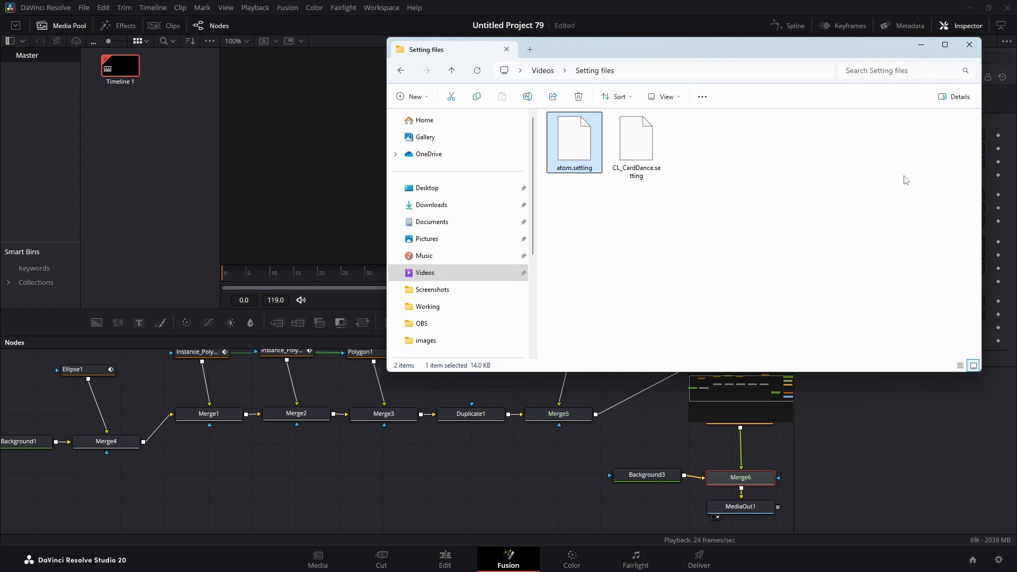
pyautogui.click(969, 44)
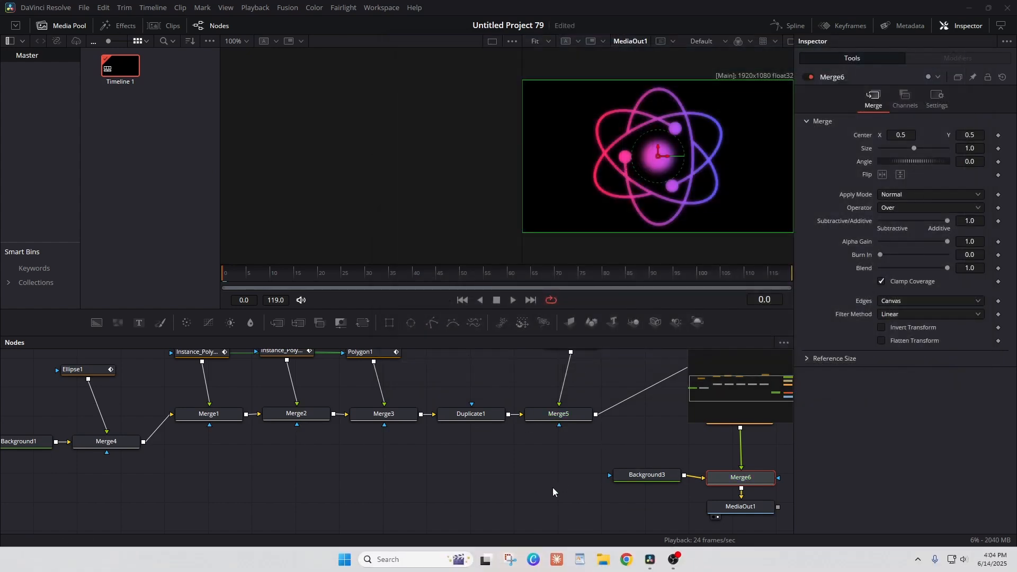
# Look over the imported atom nodes and shift MediaOut1 slightly further from Merge6
pyautogui.click(513, 488)
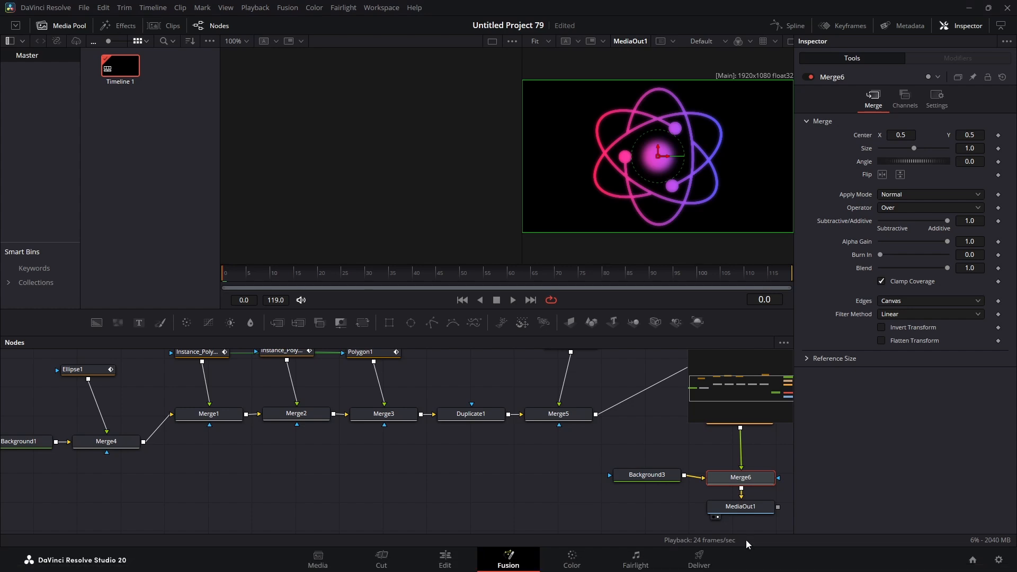
pyautogui.scroll(2, 487, 477)
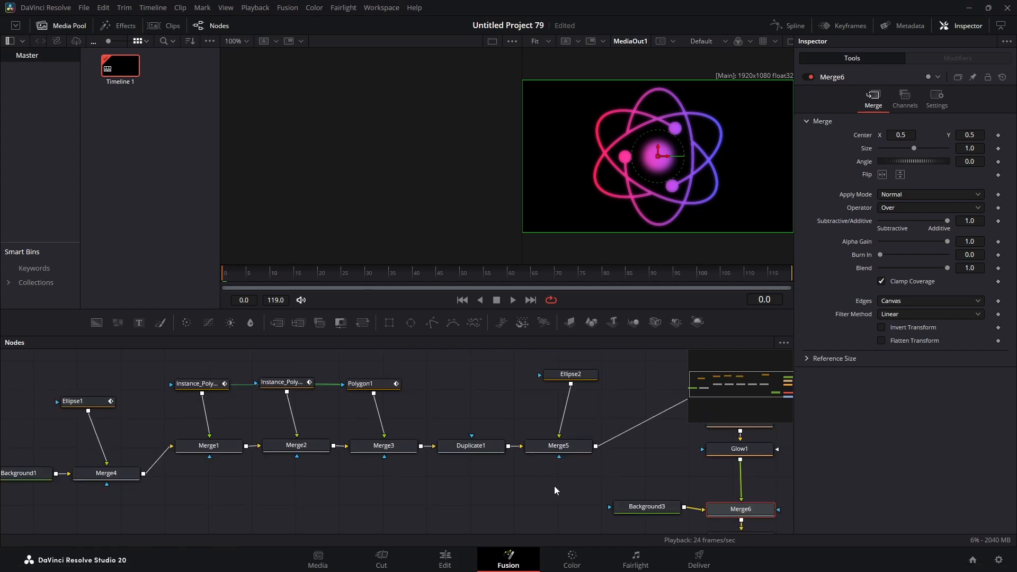
pyautogui.click(525, 484)
pyautogui.scroll(-2, 556, 484)
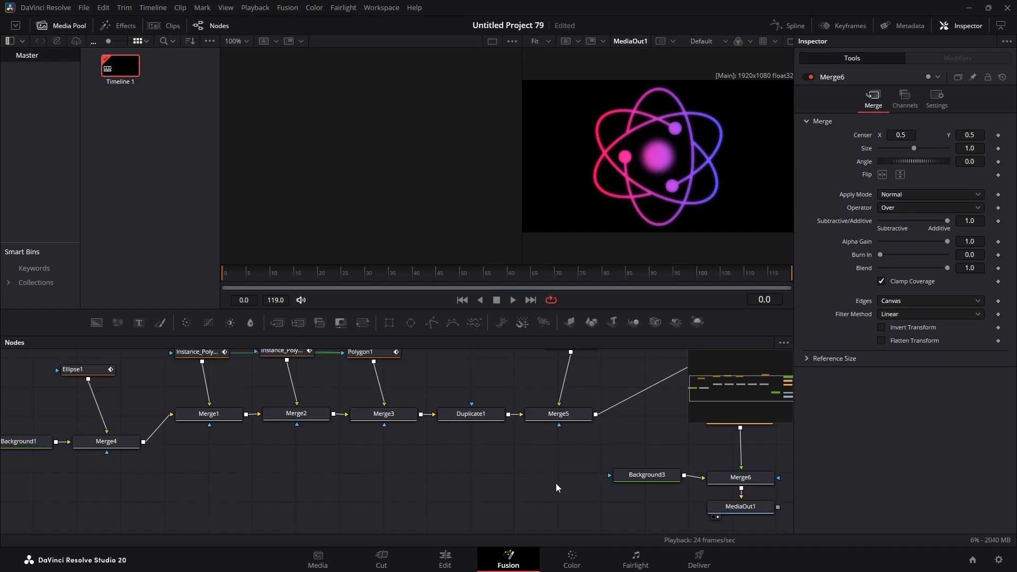
pyautogui.moveTo(730, 509); pyautogui.dragTo(736, 512)
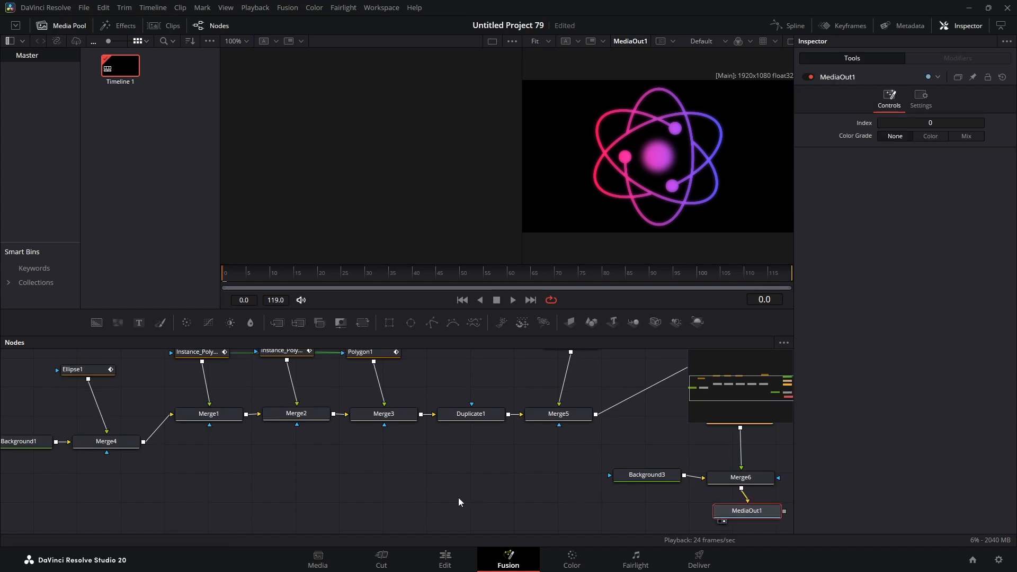
# On the Edit page, trim the Fusion Composition clip's end to about 00:00:03:08, check the composition on the Fusion page and return
pyautogui.click(449, 557)
pyautogui.moveTo(123, 278); pyautogui.dragTo(119, 314)
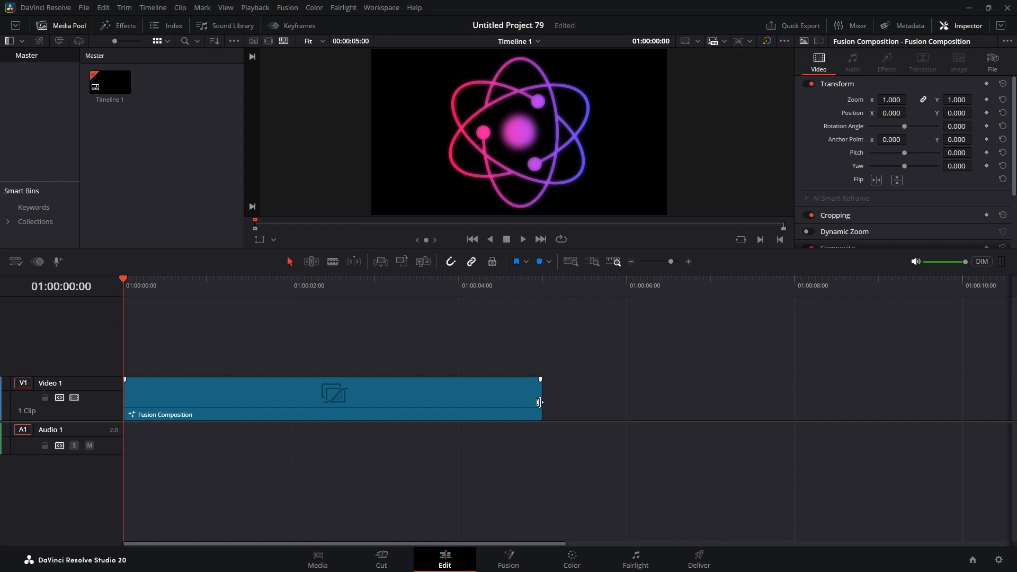
pyautogui.moveTo(539, 402); pyautogui.dragTo(402, 402)
pyautogui.click(508, 560)
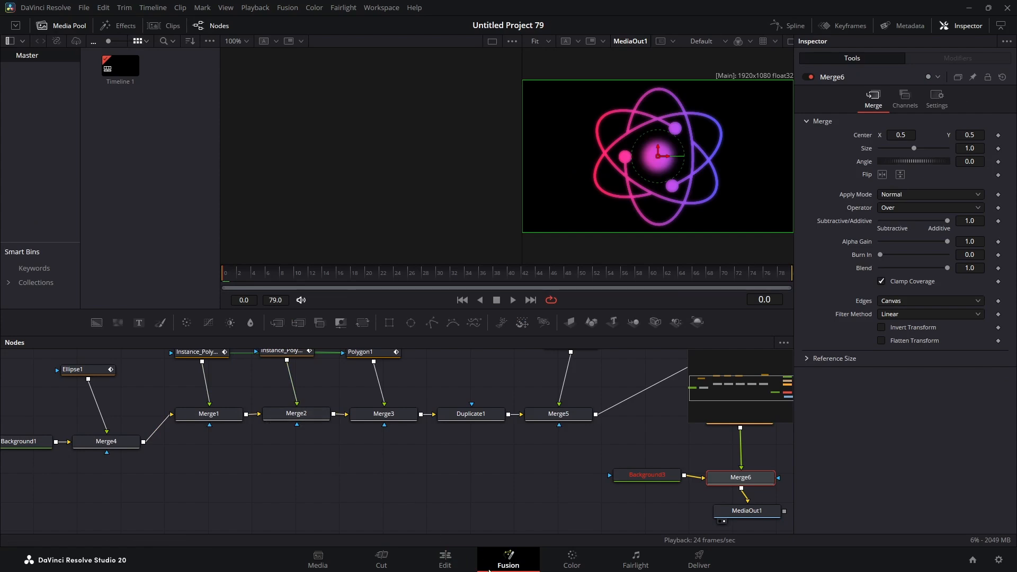
pyautogui.click(453, 555)
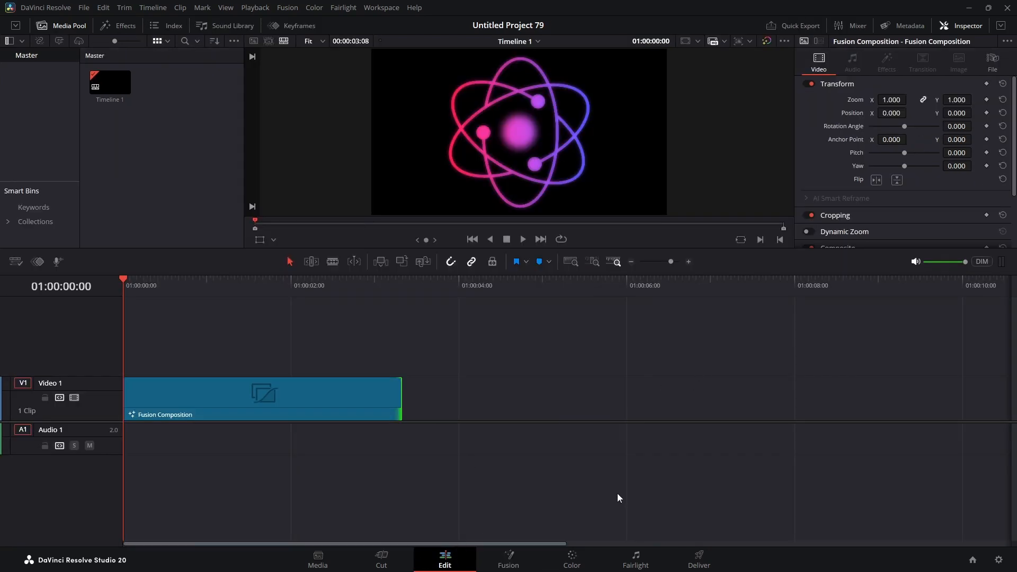